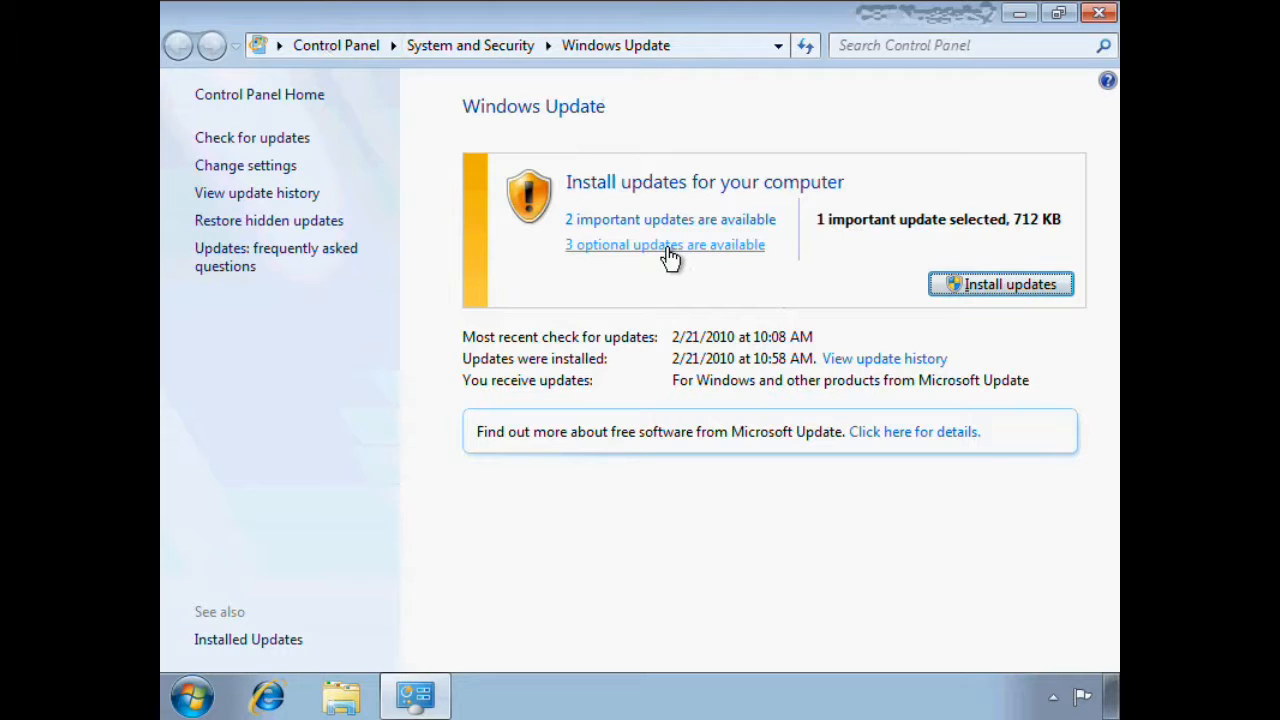
Examine the details of the available important Office 2007 updates and the list of optional updates
click(661, 222)
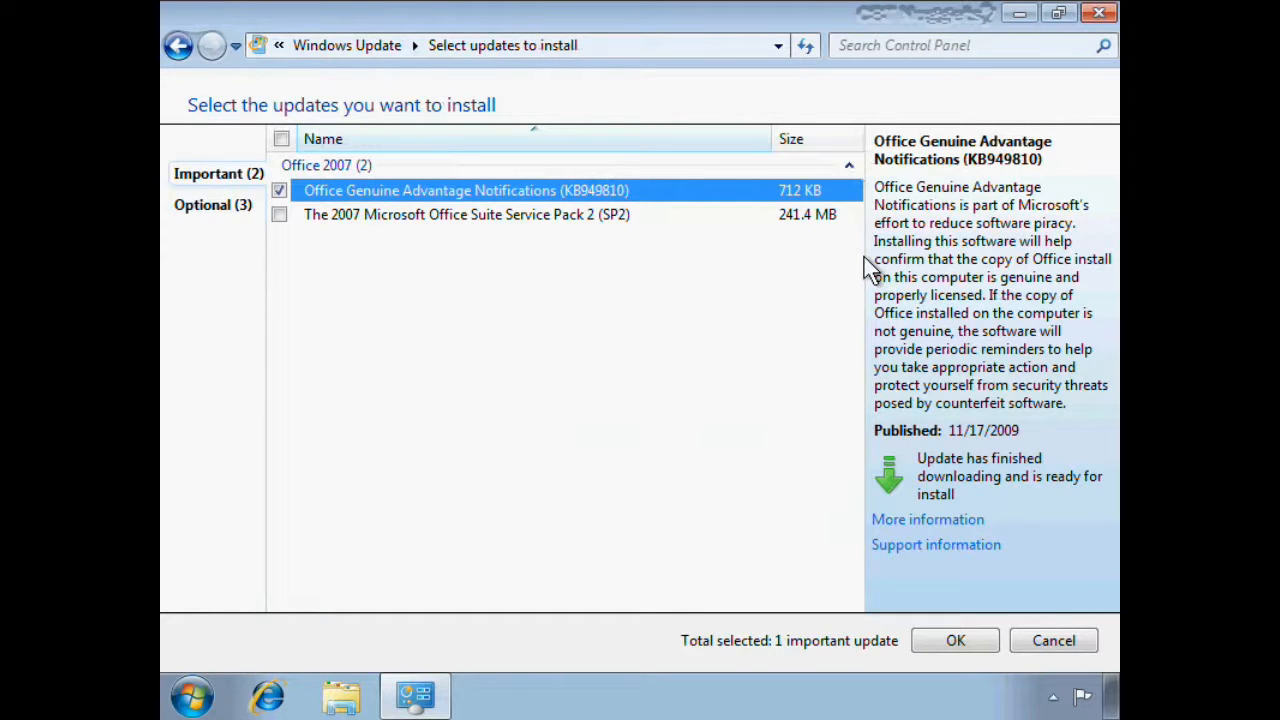
click(540, 215)
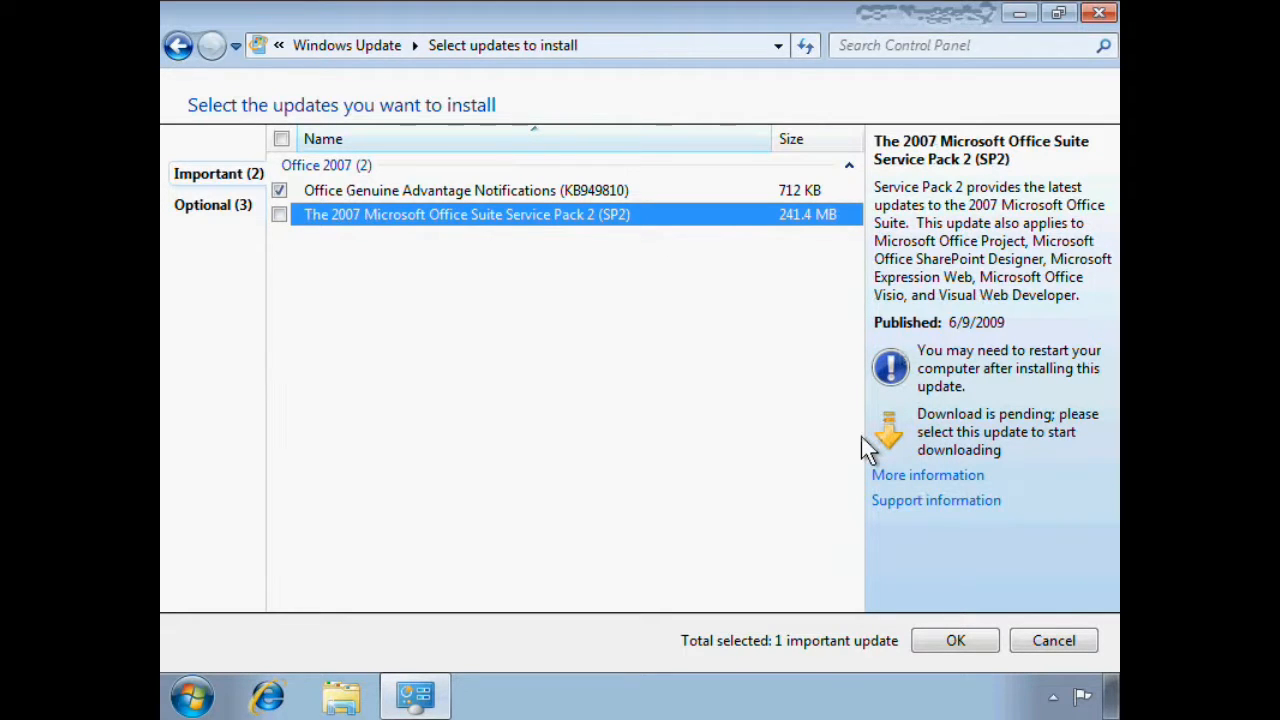
click(451, 190)
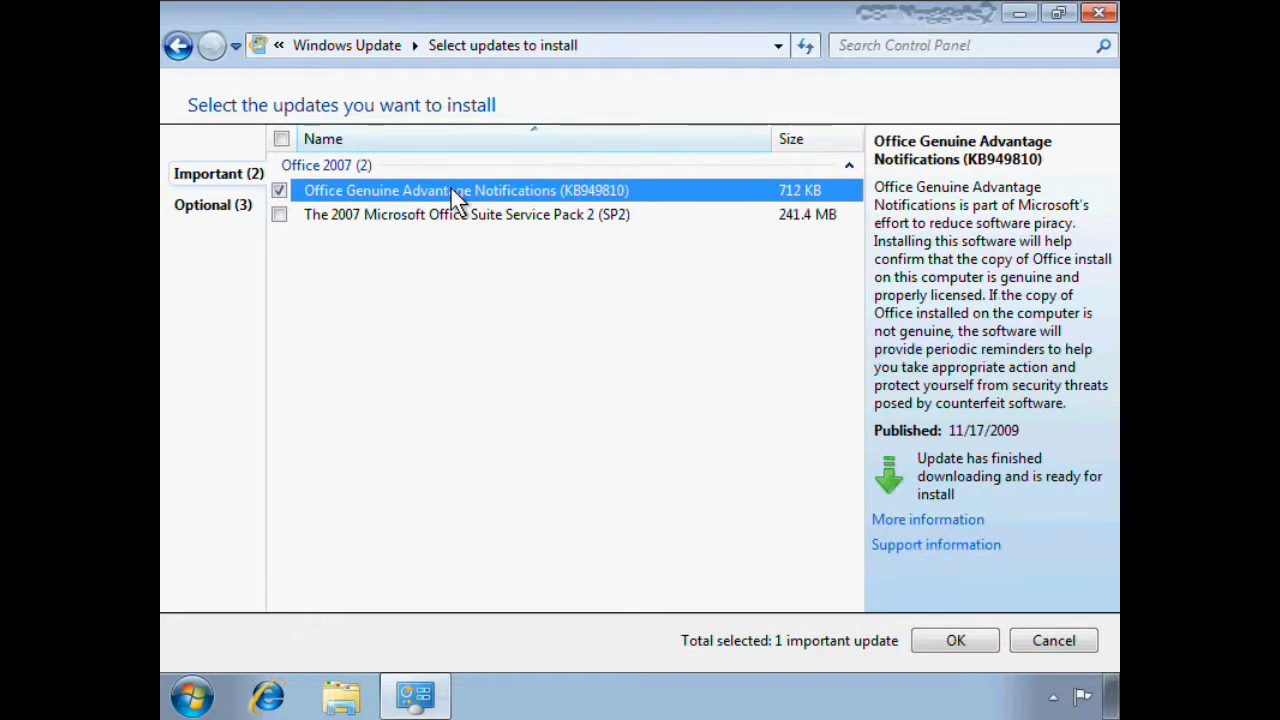
click(200, 206)
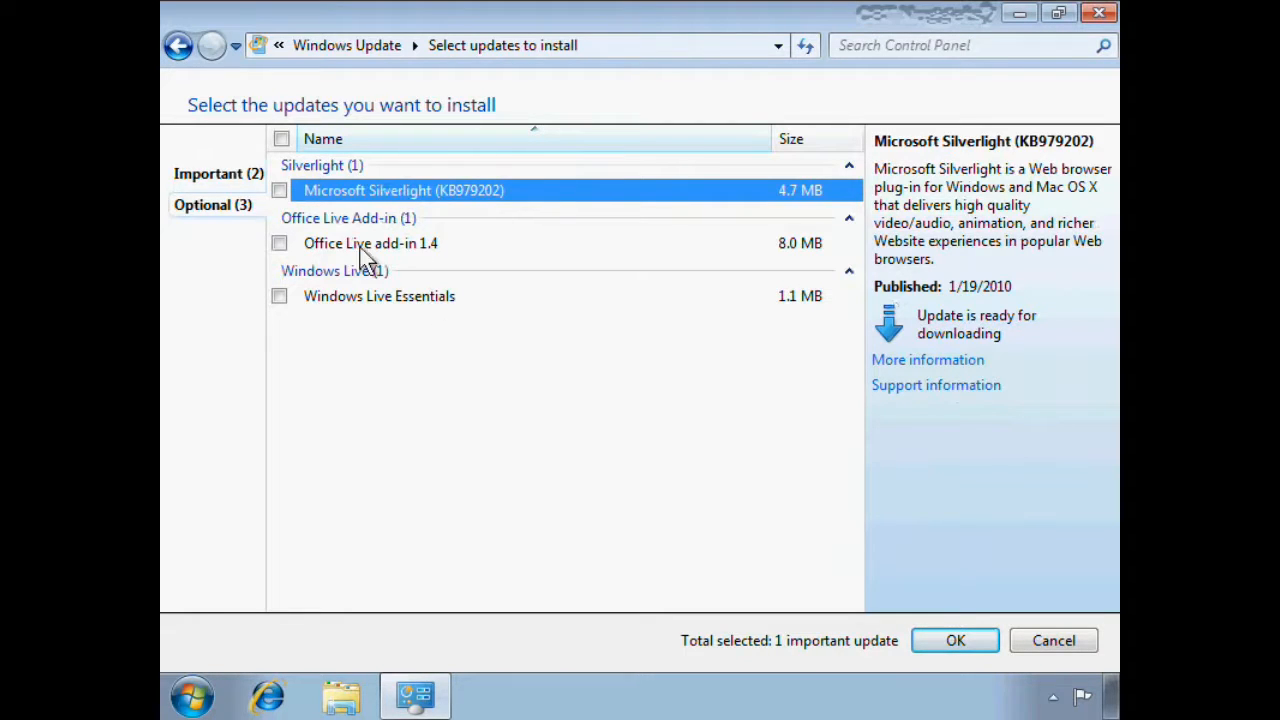
click(210, 176)
click(175, 45)
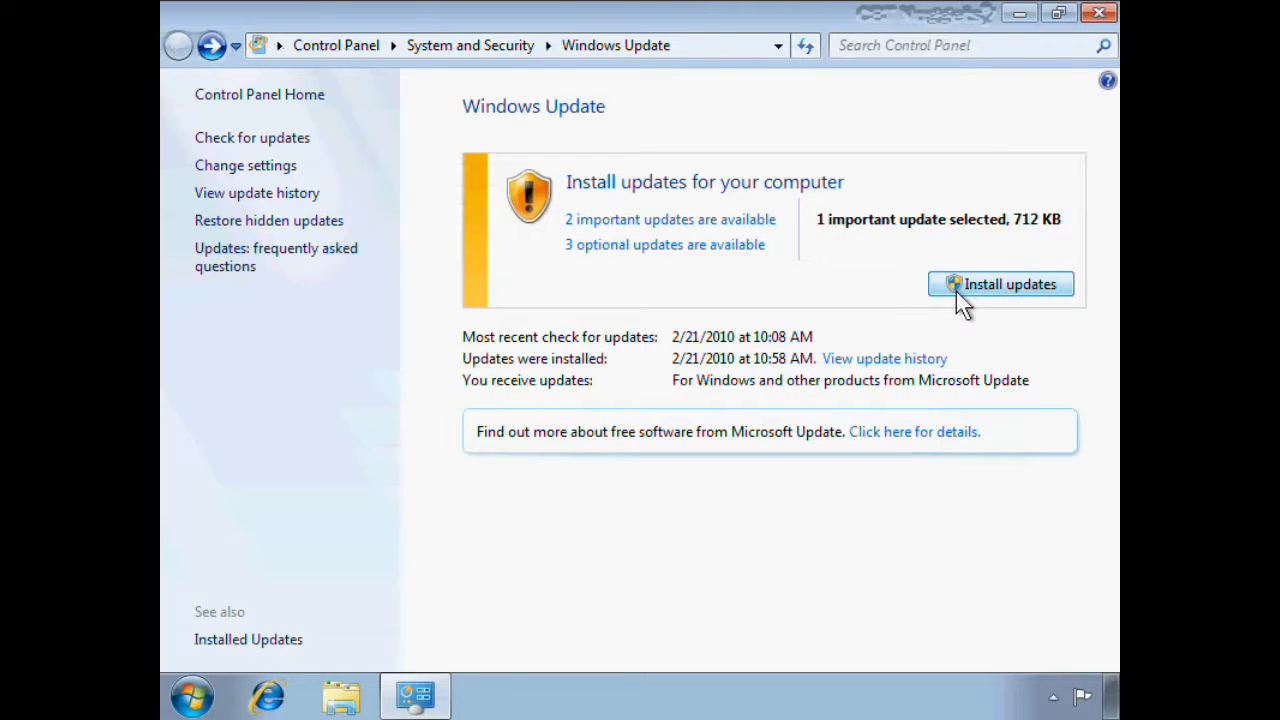
Open the update history and sort it by importance, then by installation date
click(279, 195)
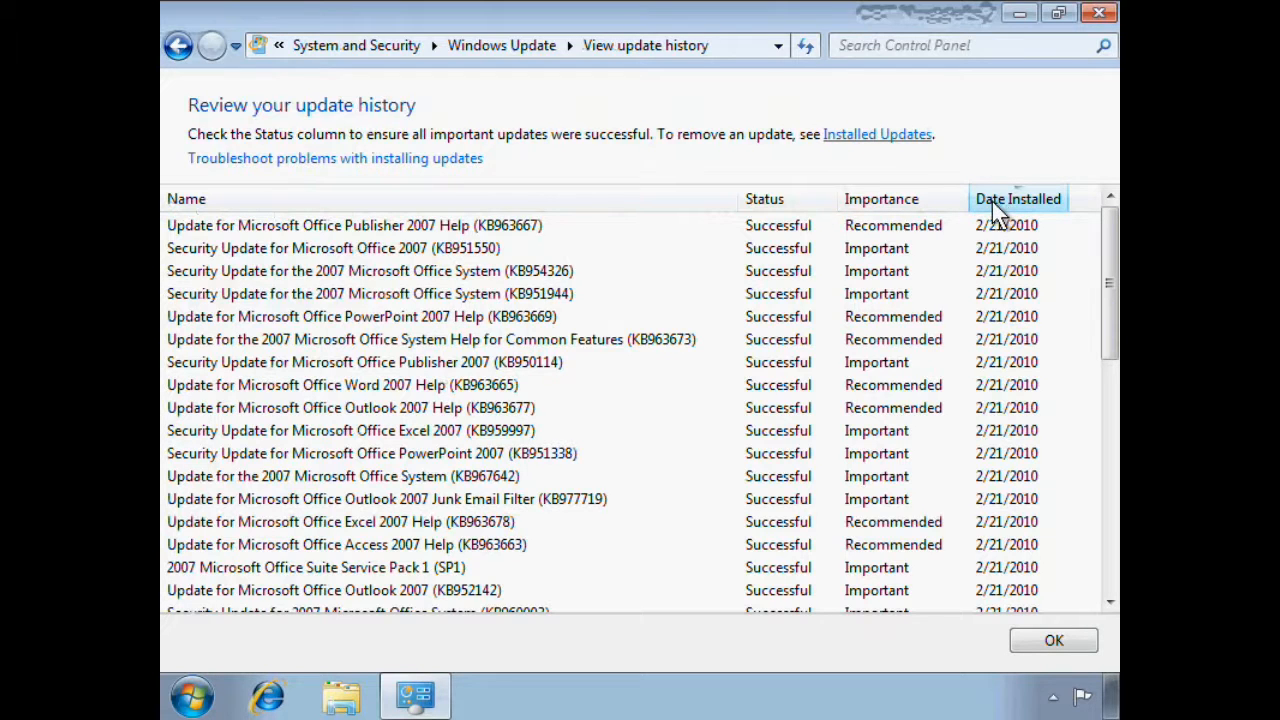
click(926, 205)
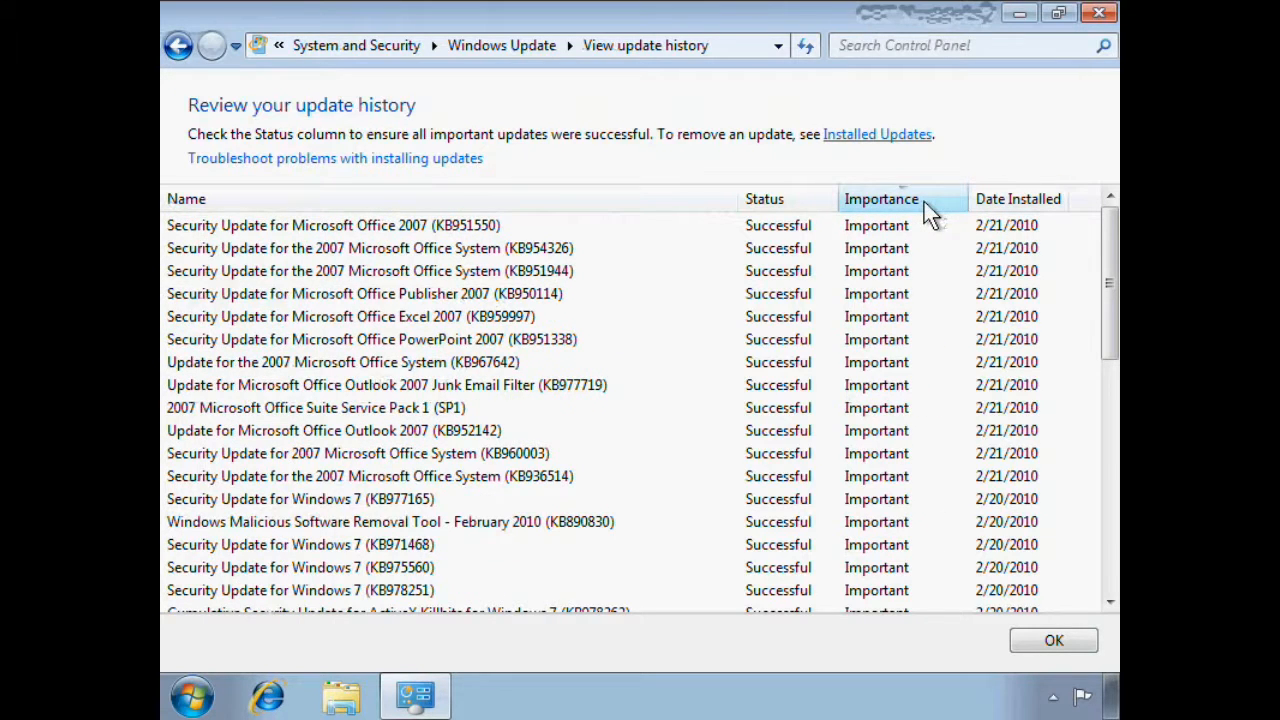
drag(1102, 231, 1077, 203)
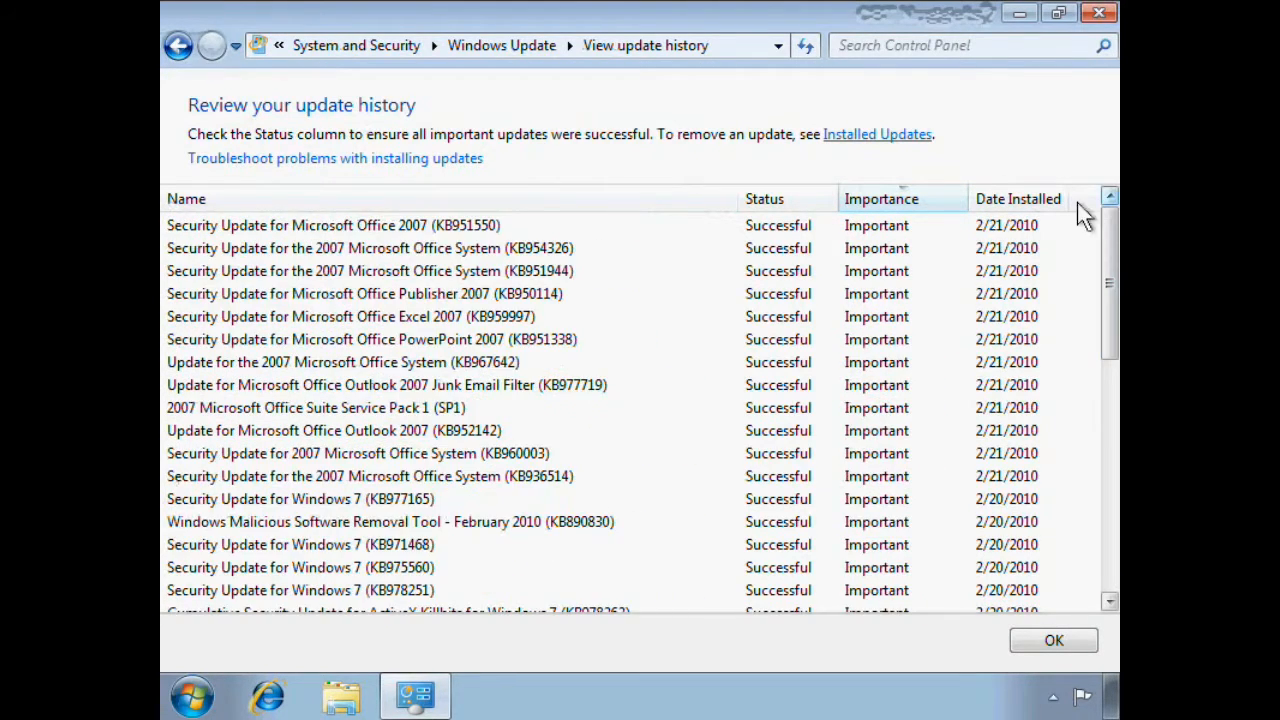
click(1012, 203)
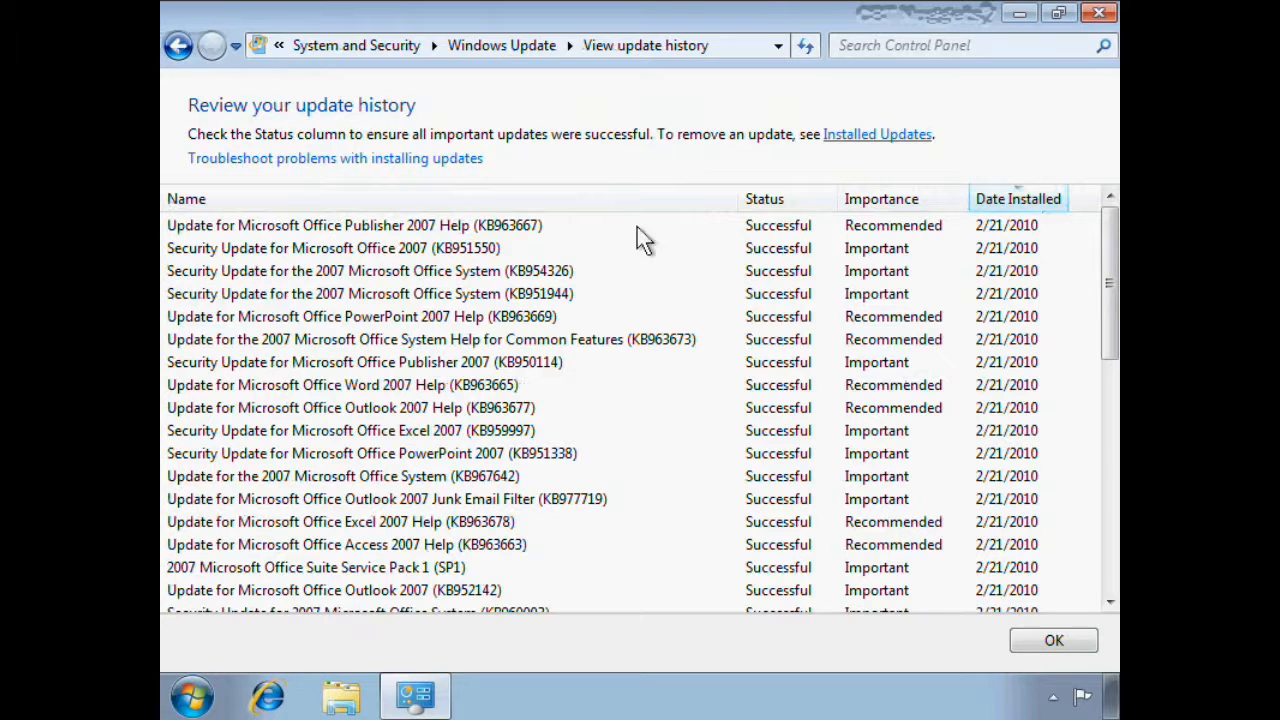
View the details of the Microsoft Office Publisher 2007 Help update (KB963667), then return to the Windows Update overview
right_click(355, 238)
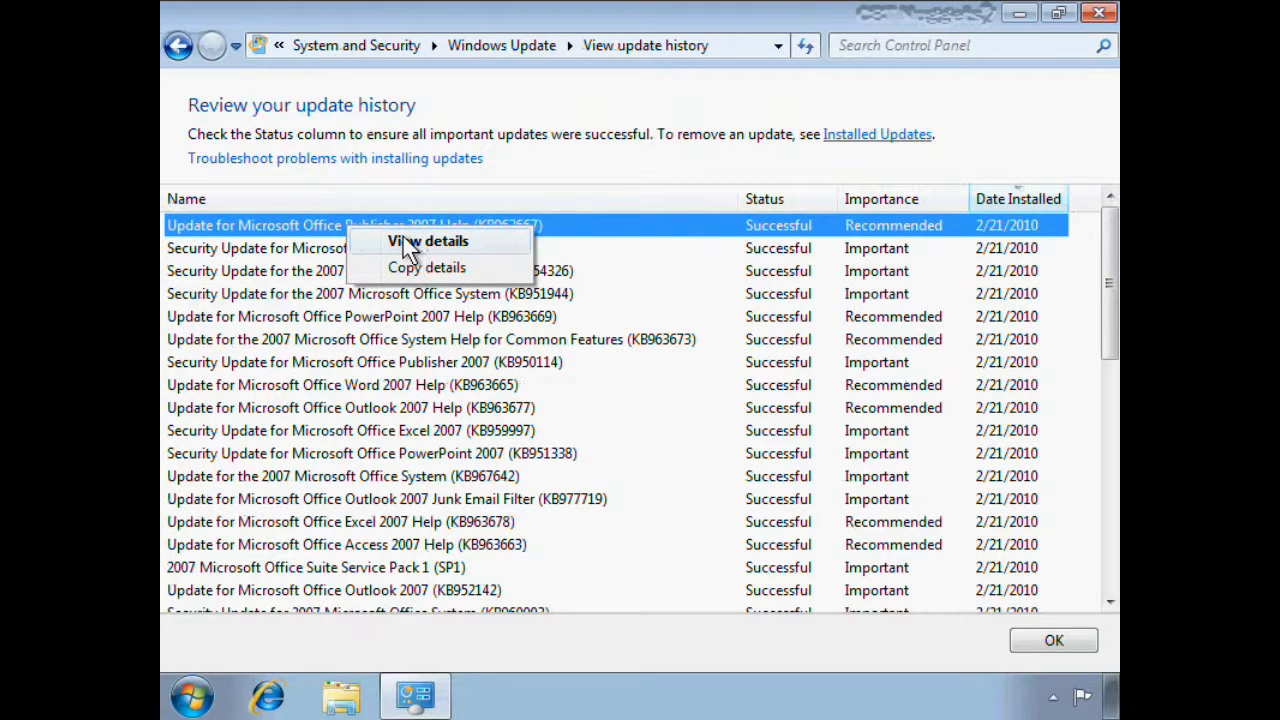
click(407, 251)
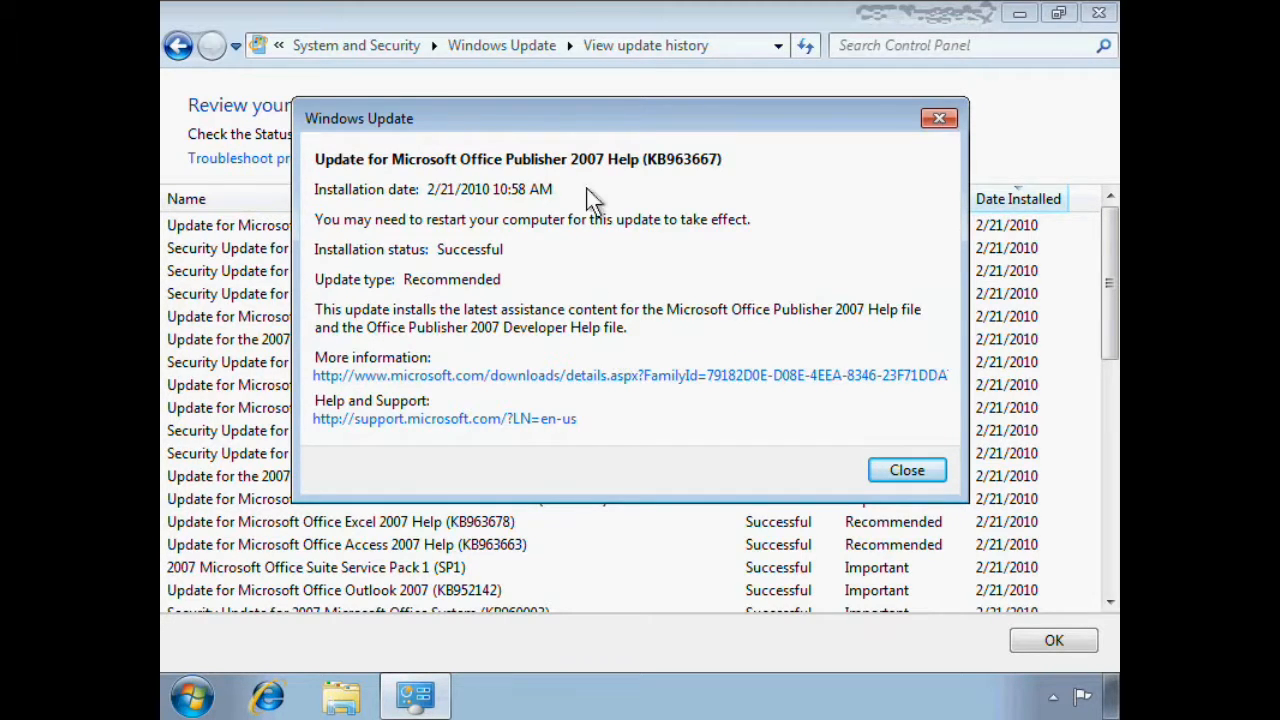
drag(580, 121, 599, 183)
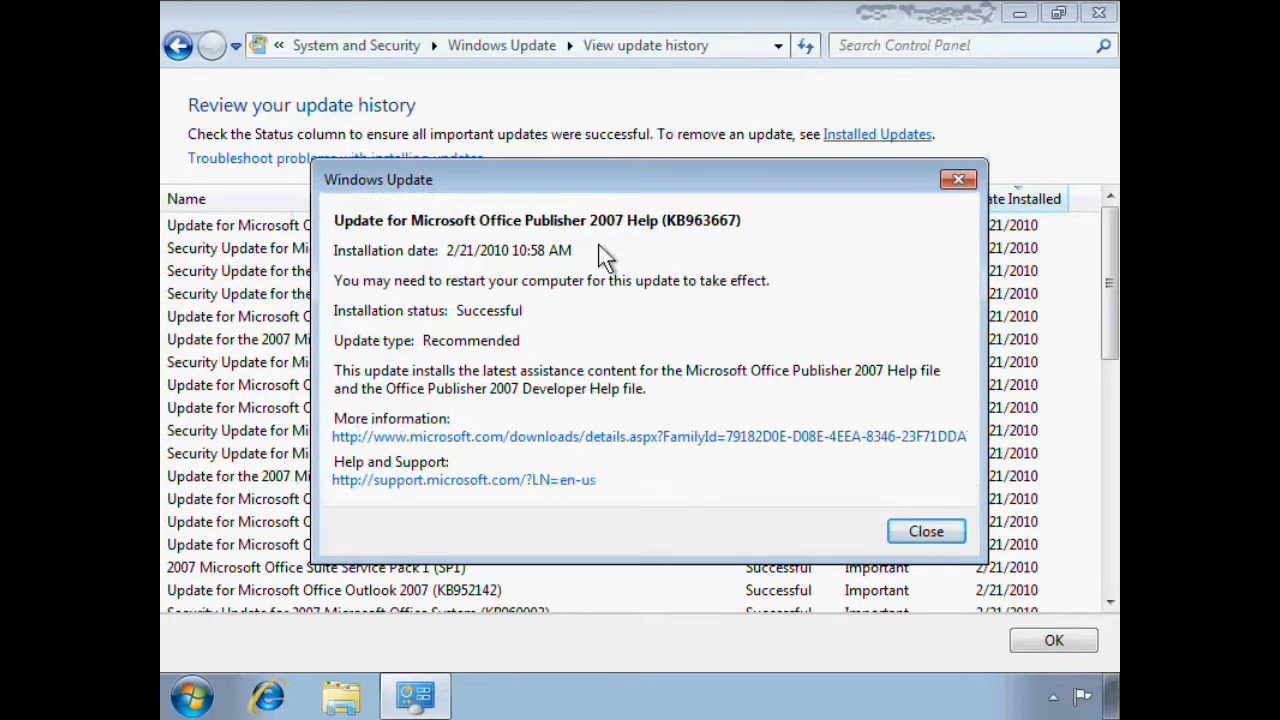
click(926, 532)
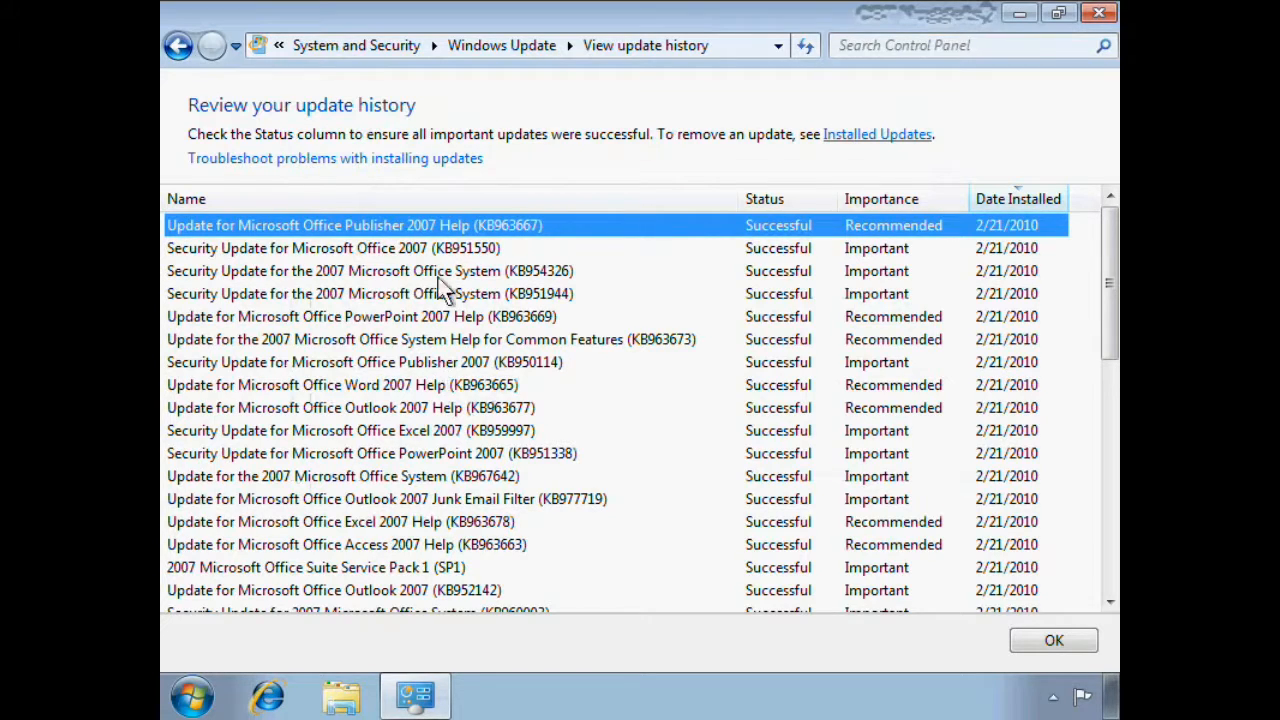
click(179, 45)
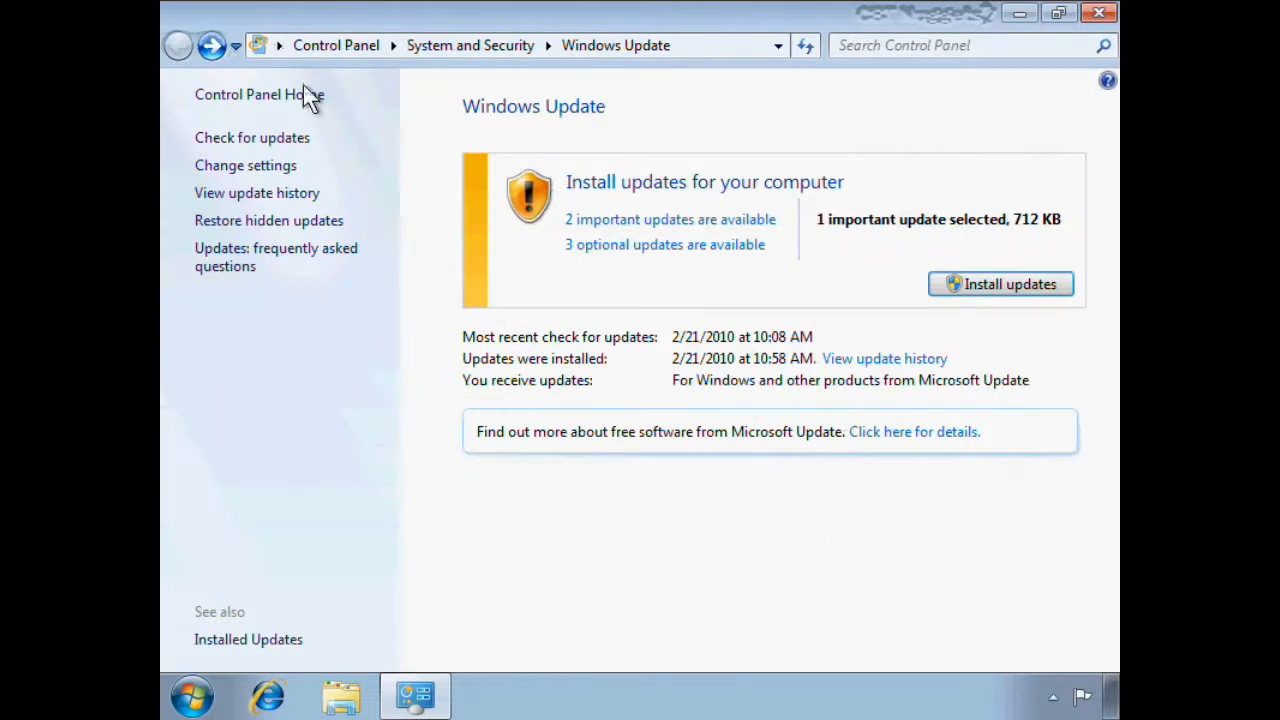
Hide the optional Office Live add-in 1.4 update and return to the Windows Update overview
click(656, 246)
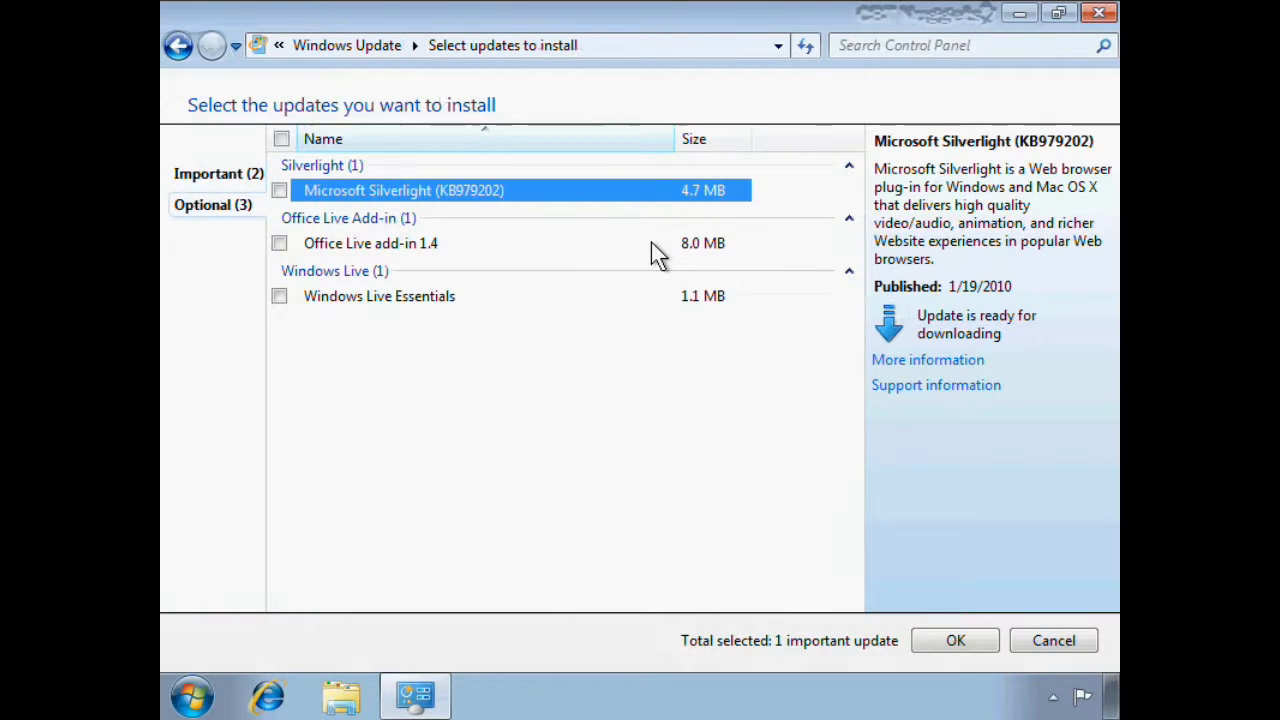
click(278, 244)
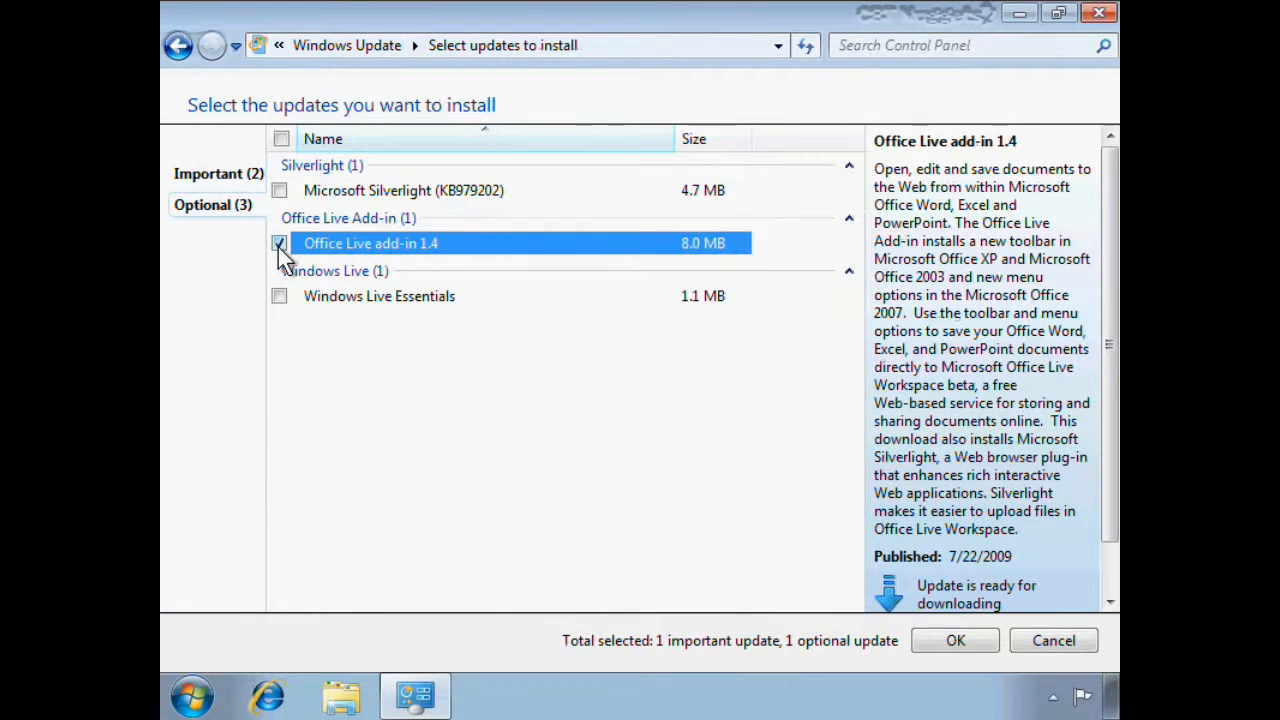
right_click(353, 248)
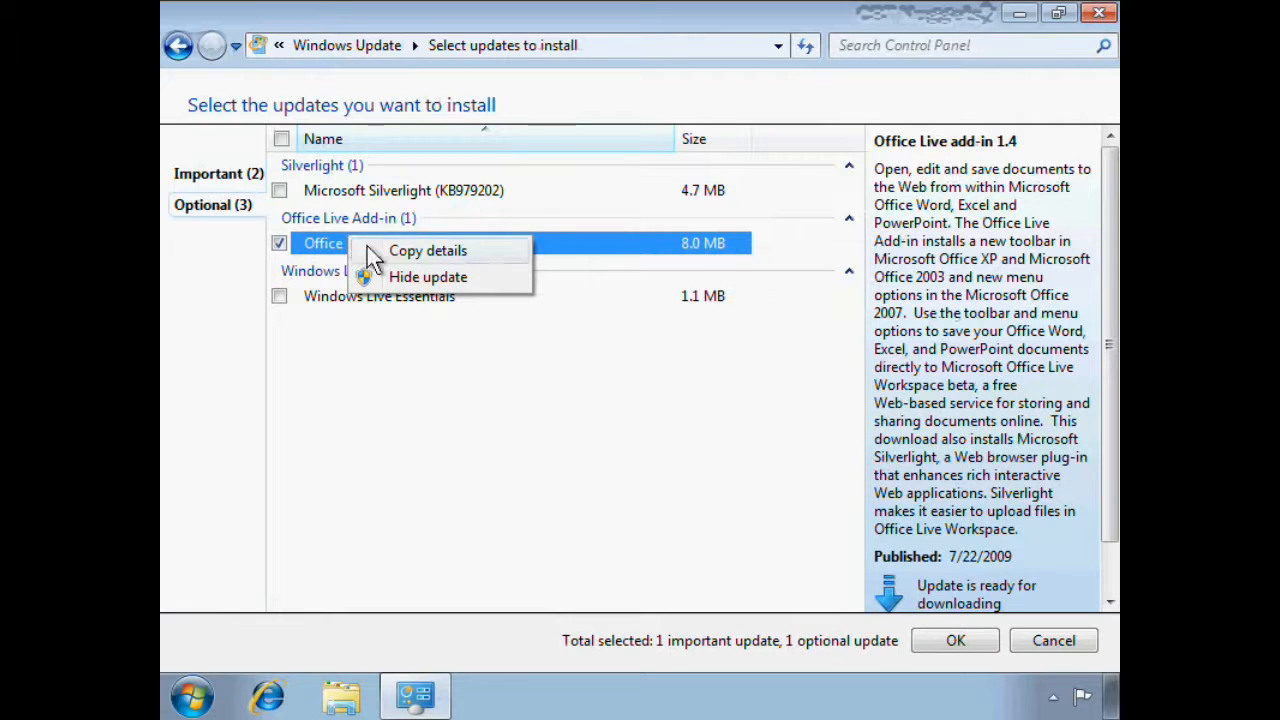
click(404, 278)
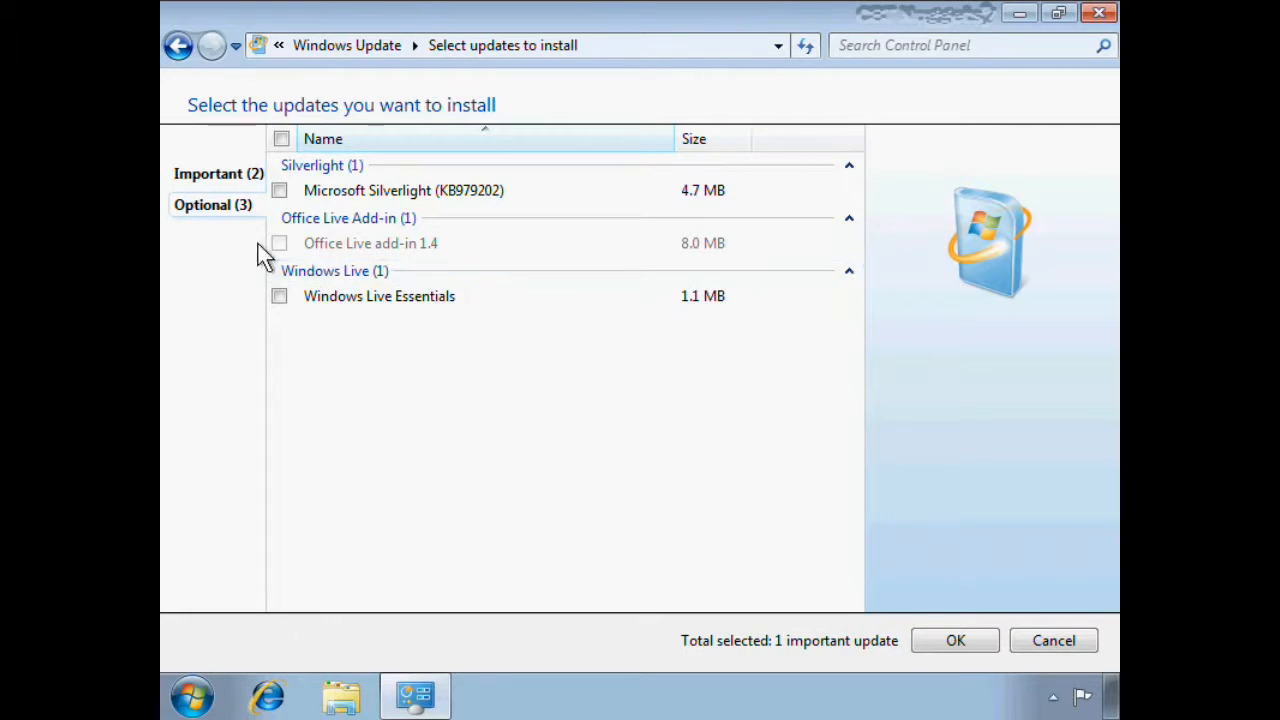
click(196, 176)
click(179, 47)
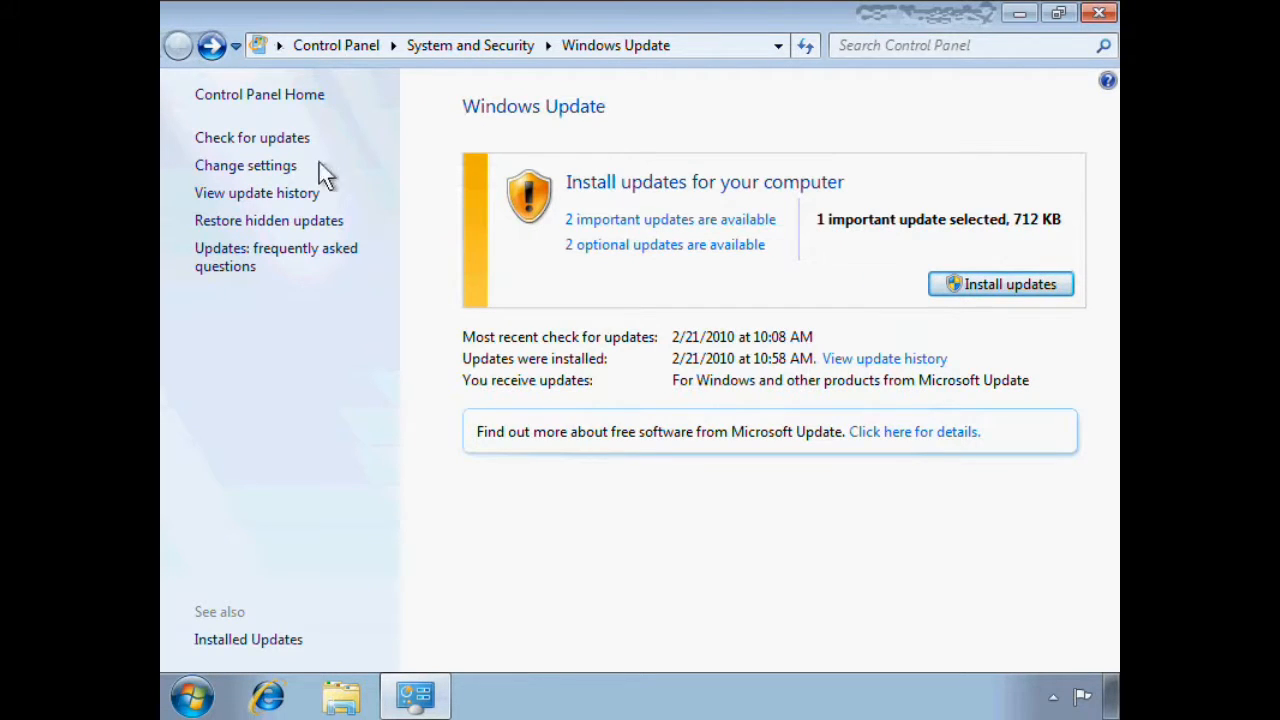
Check the update history once more and return to the overview
click(240, 193)
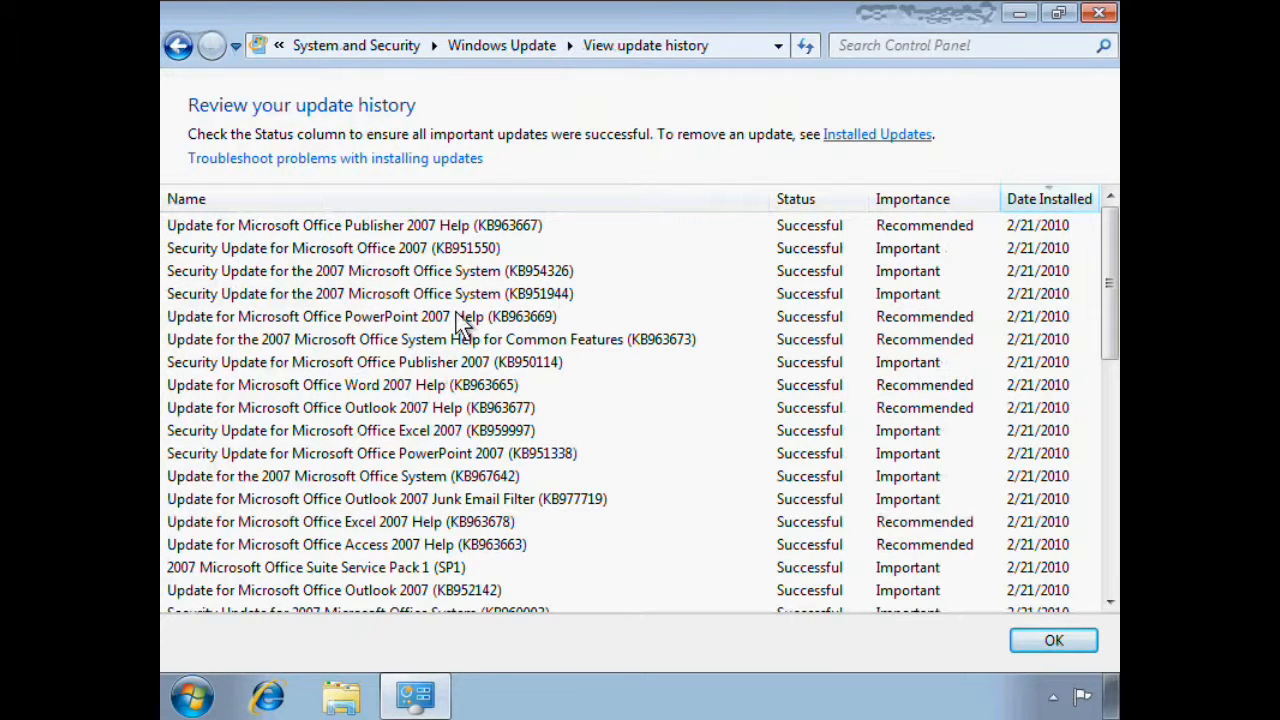
click(178, 46)
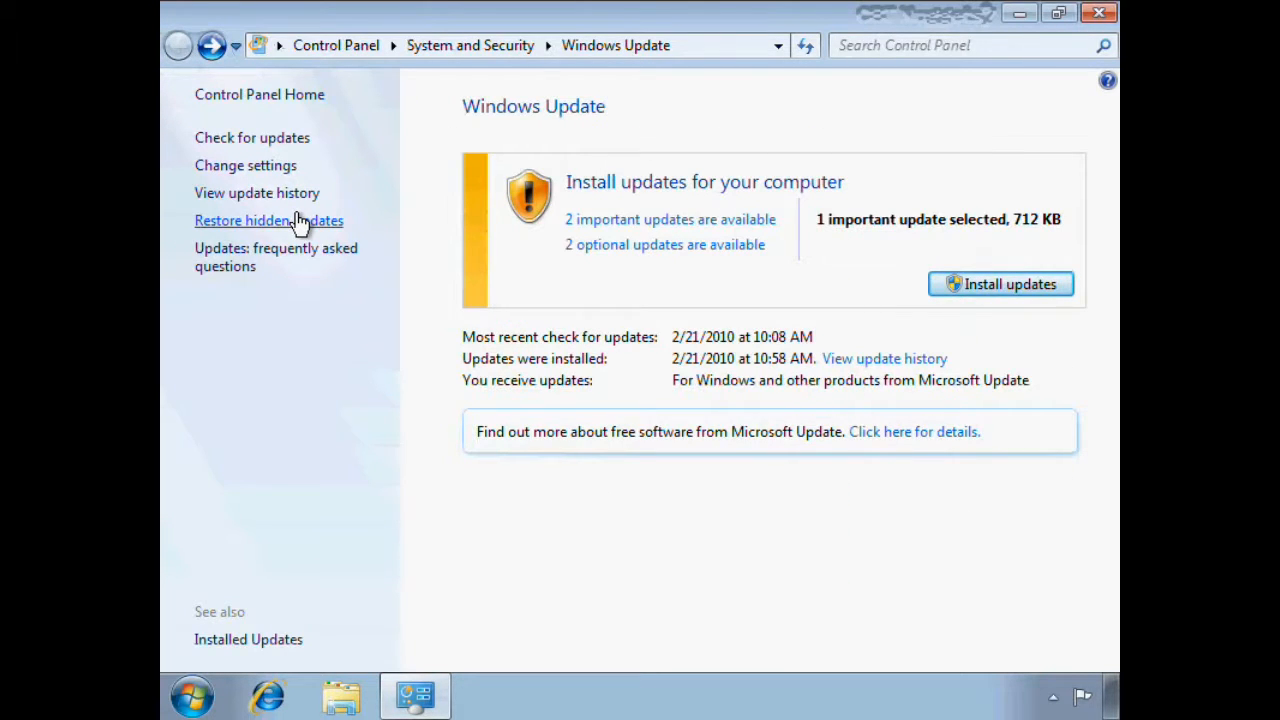
In the update settings, set important updates to "Download updates but let me choose whether to install them"
click(255, 166)
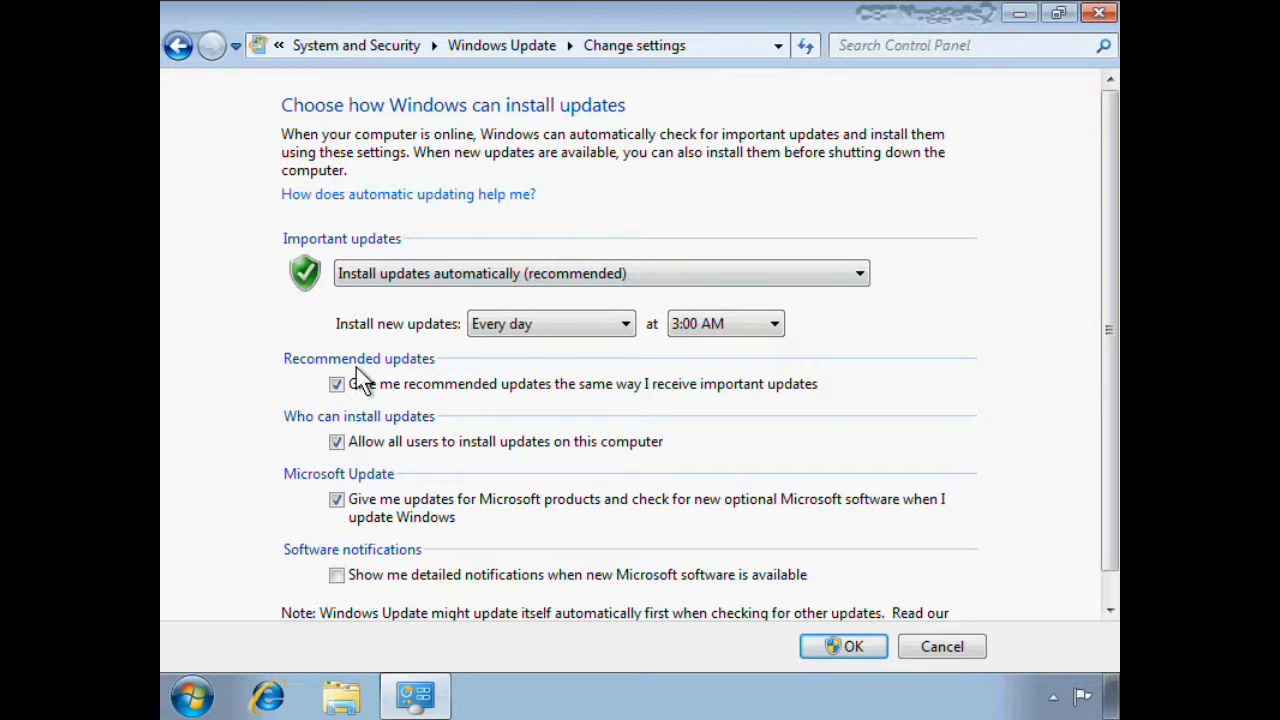
click(845, 276)
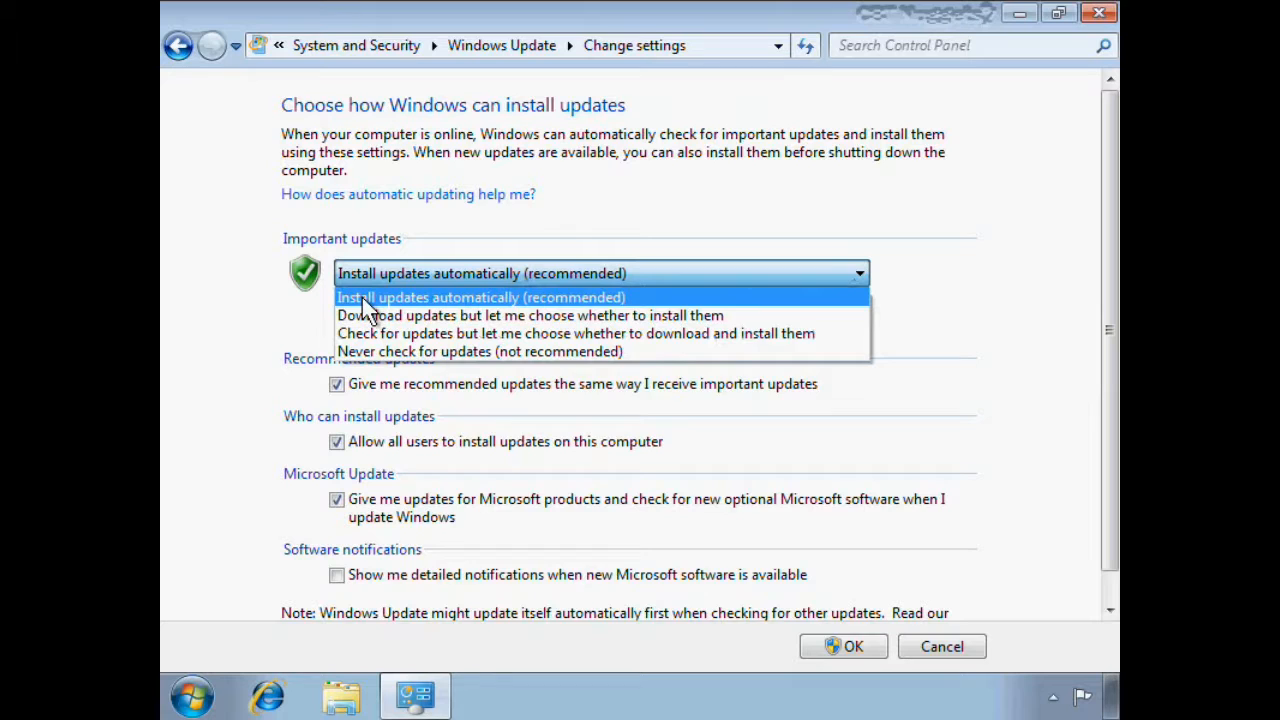
click(555, 304)
click(686, 278)
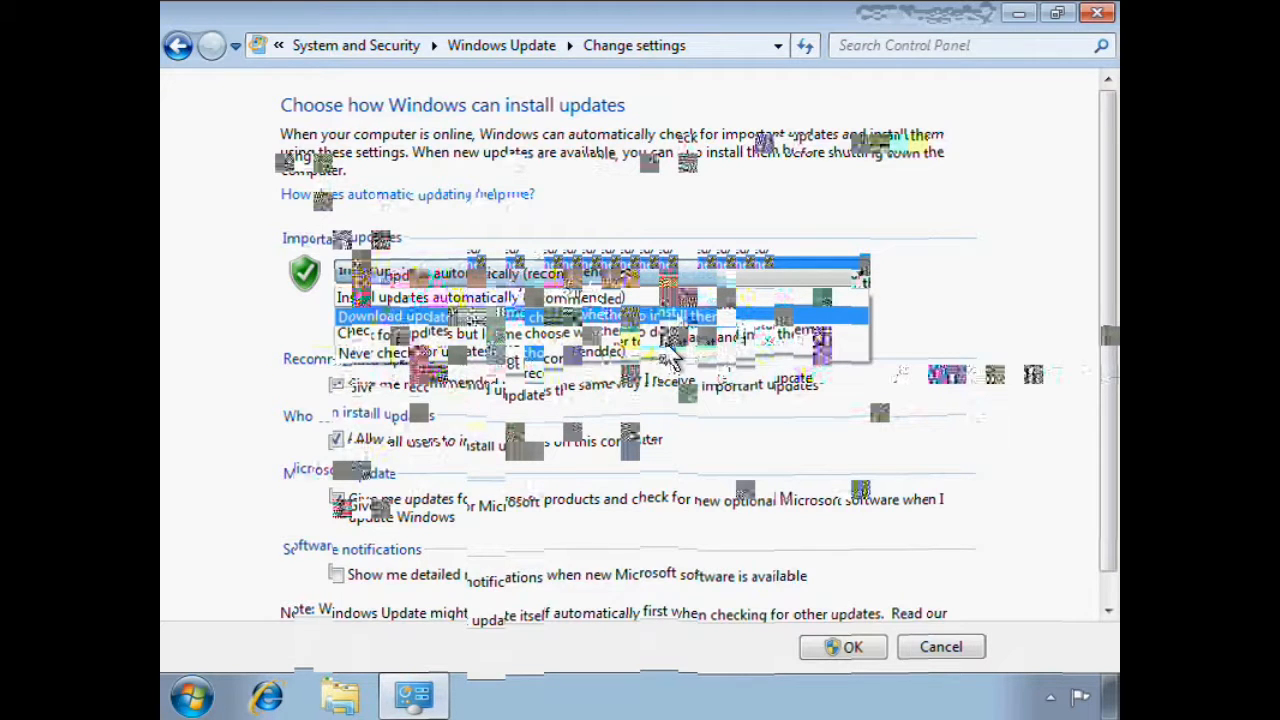
click(520, 298)
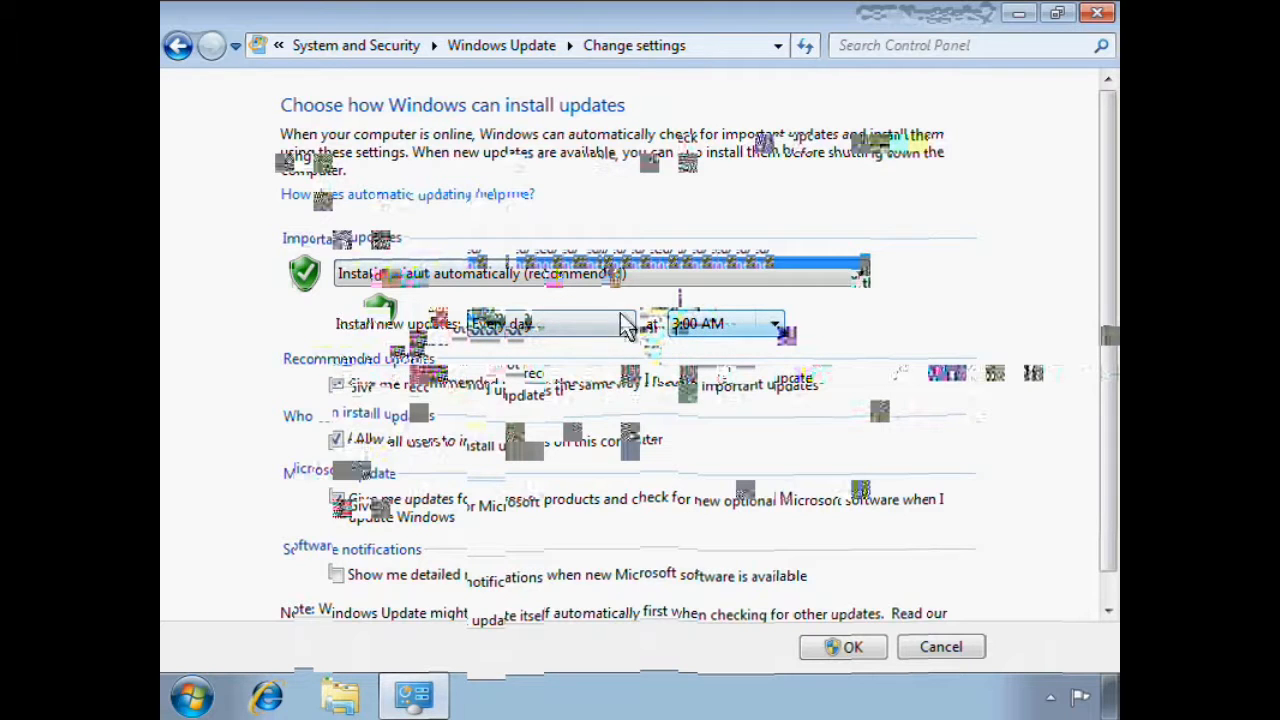
click(612, 276)
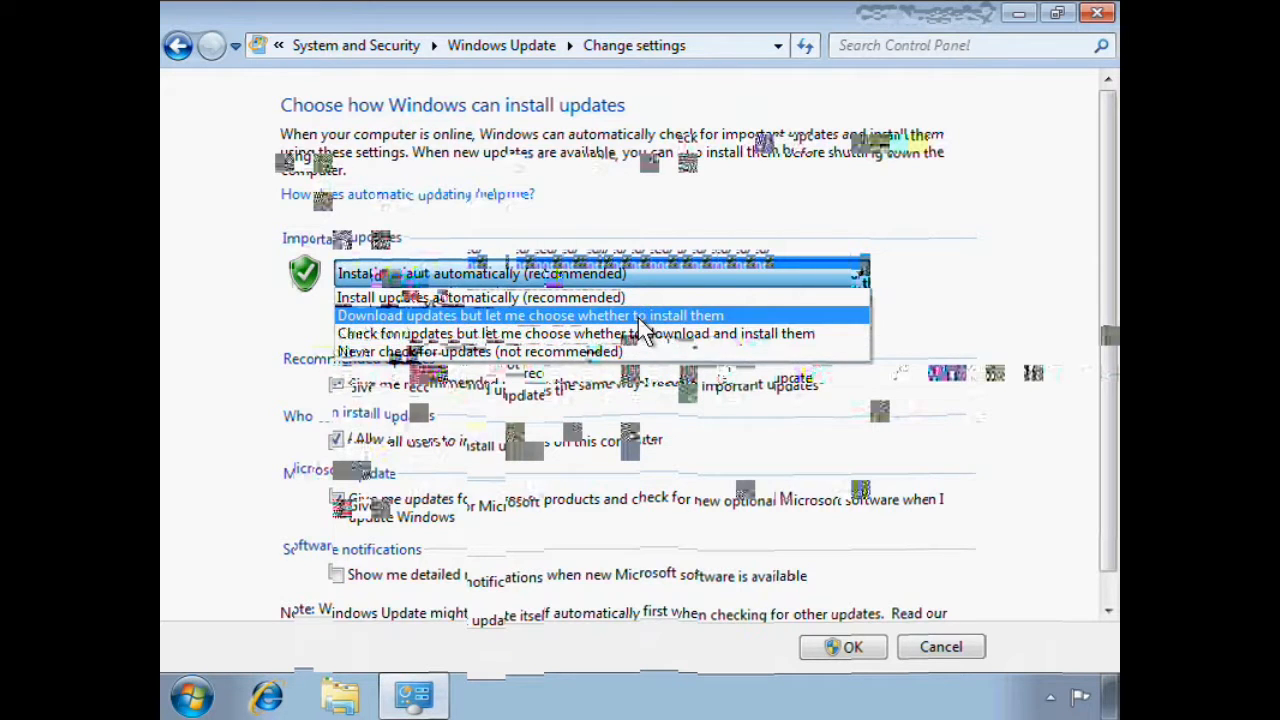
click(636, 316)
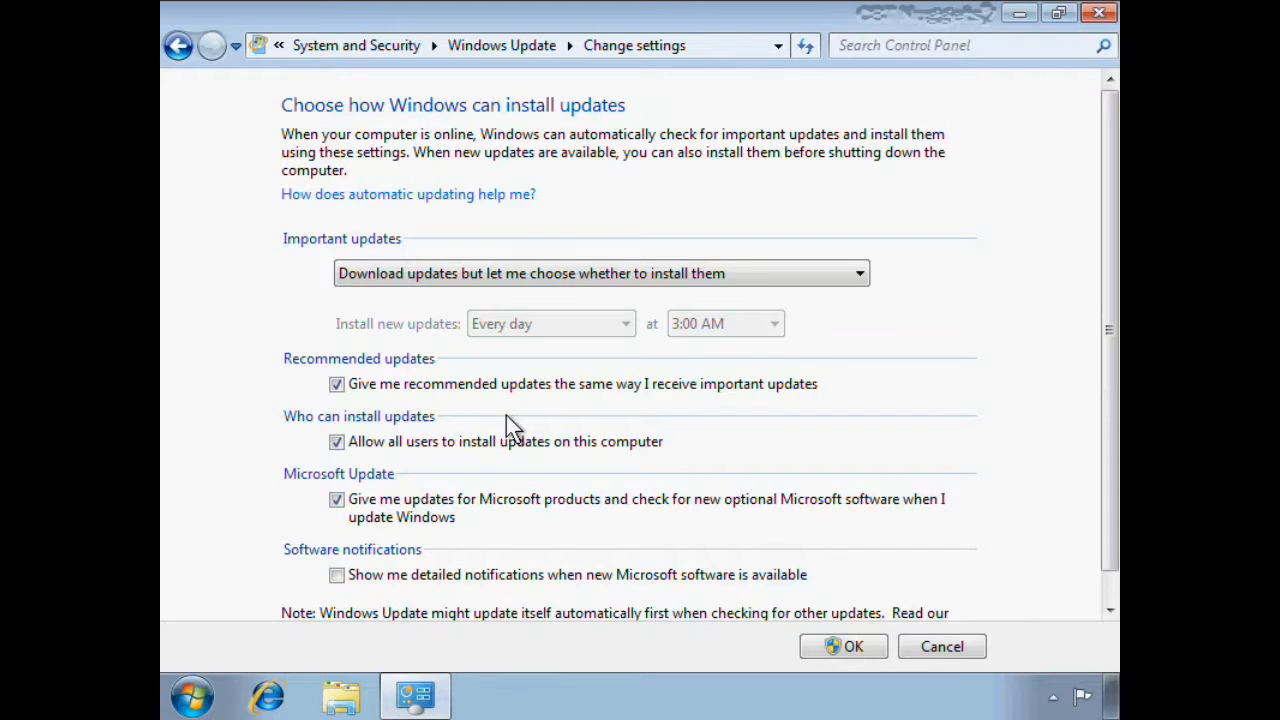
Review the remaining update settings and leave the page without saving the changes
scroll(506, 502, down, 2)
scroll(735, 451, up, 2)
scroll(1104, 344, down, 1)
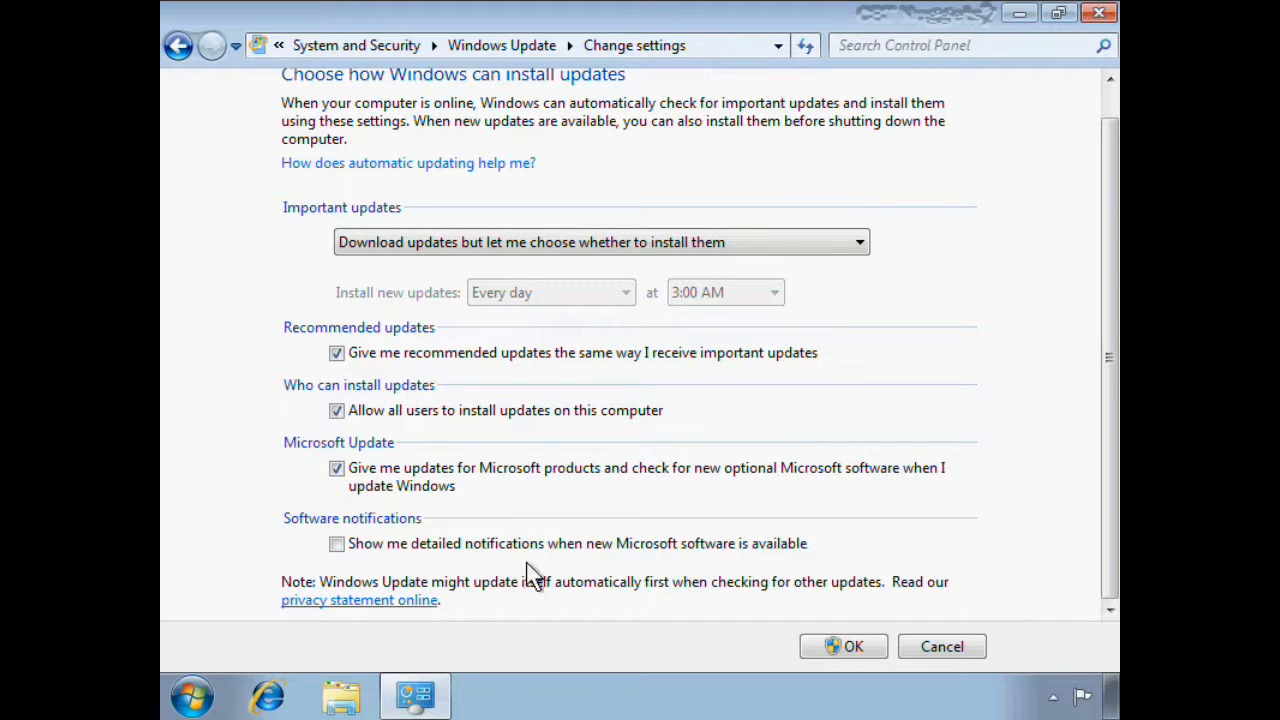
key(Down)
key(Down)
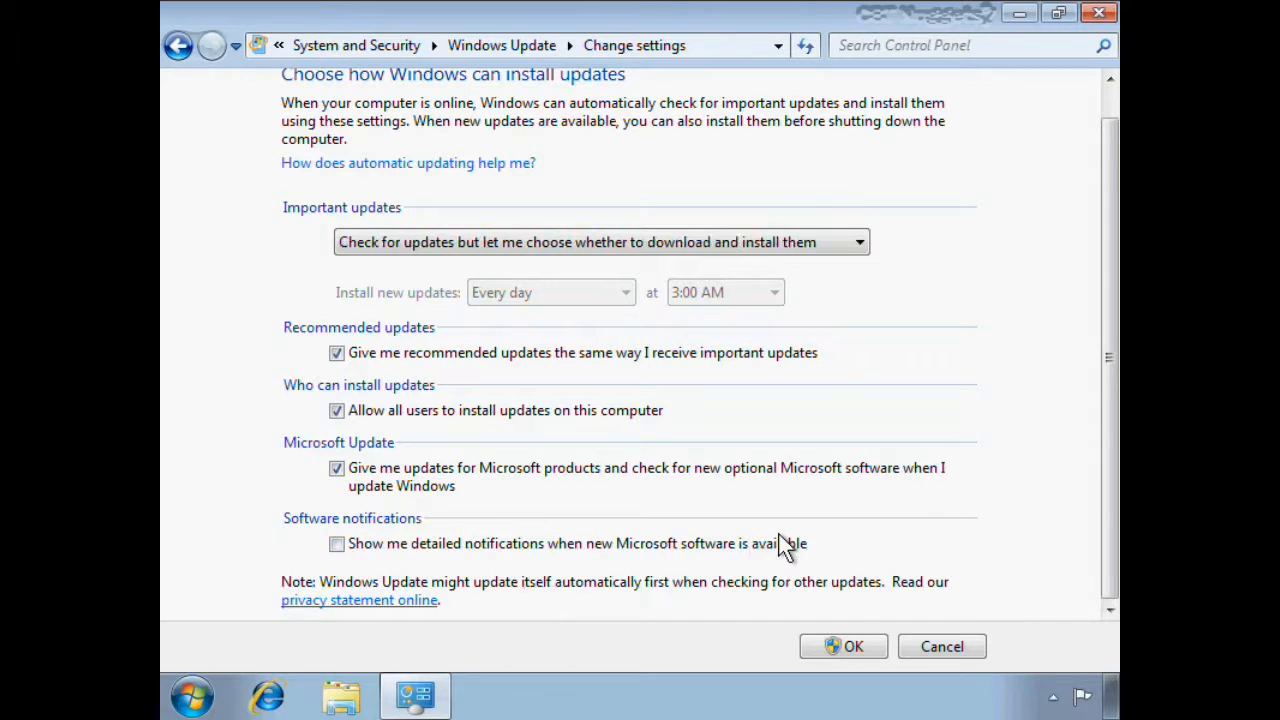
key(Up)
key(Up)
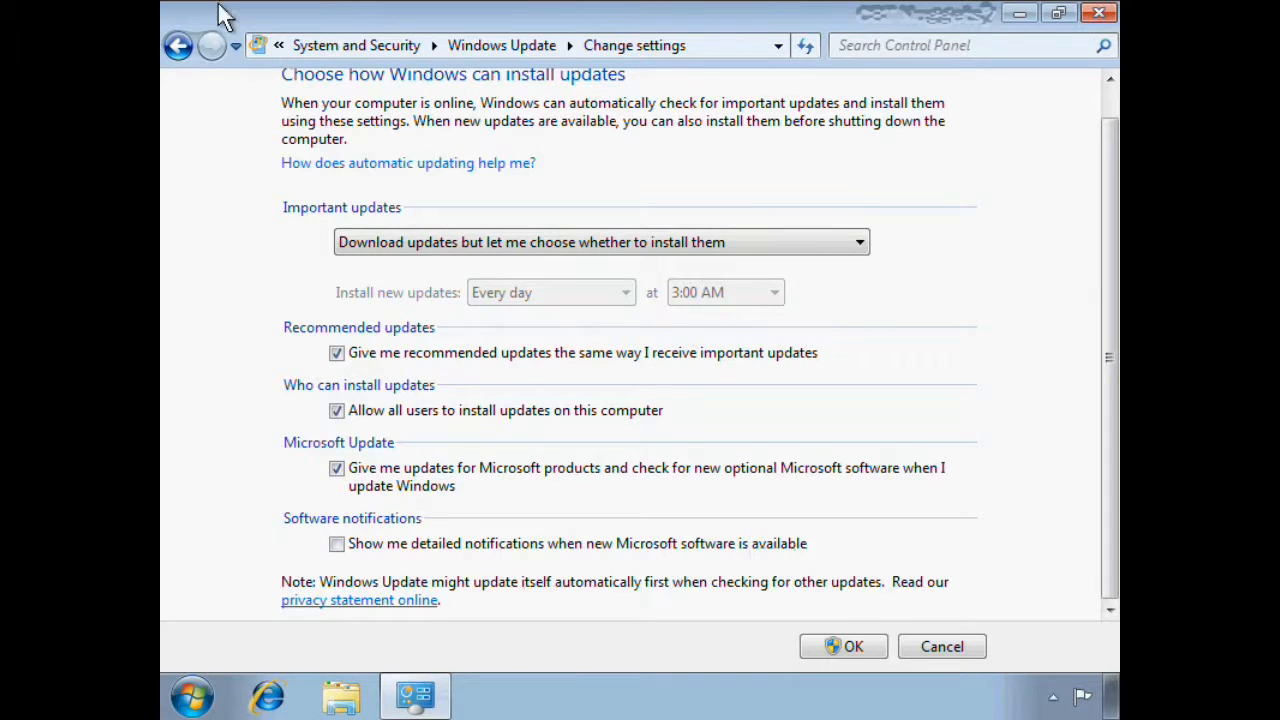
click(178, 44)
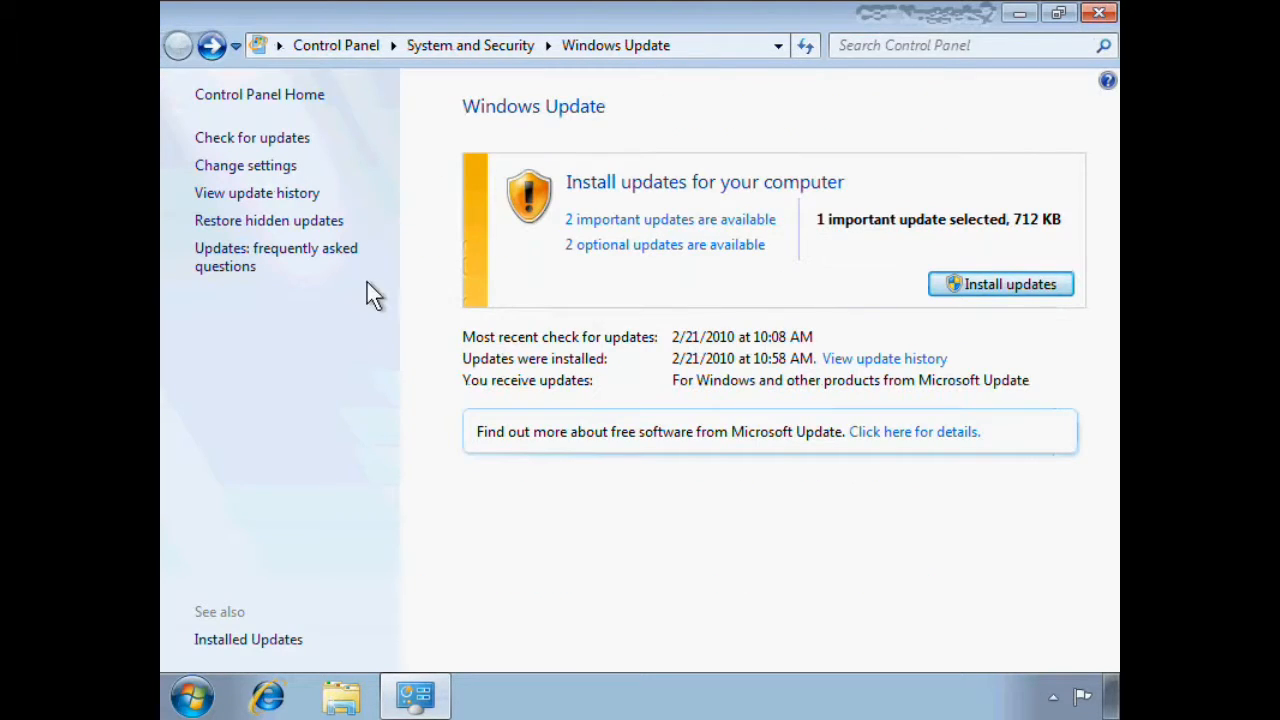
Close Windows Update, open Programs and Features by searching for "program", and select Microsoft Security Essentials
click(1099, 12)
click(200, 697)
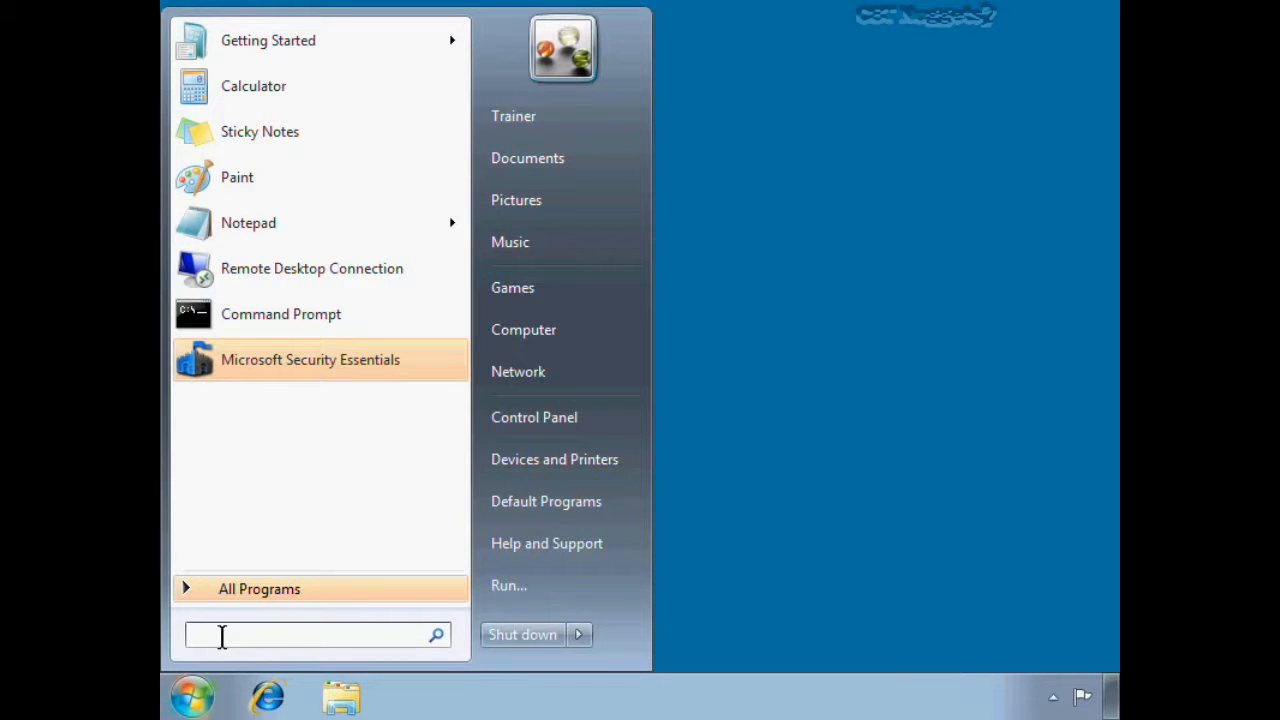
text(program)
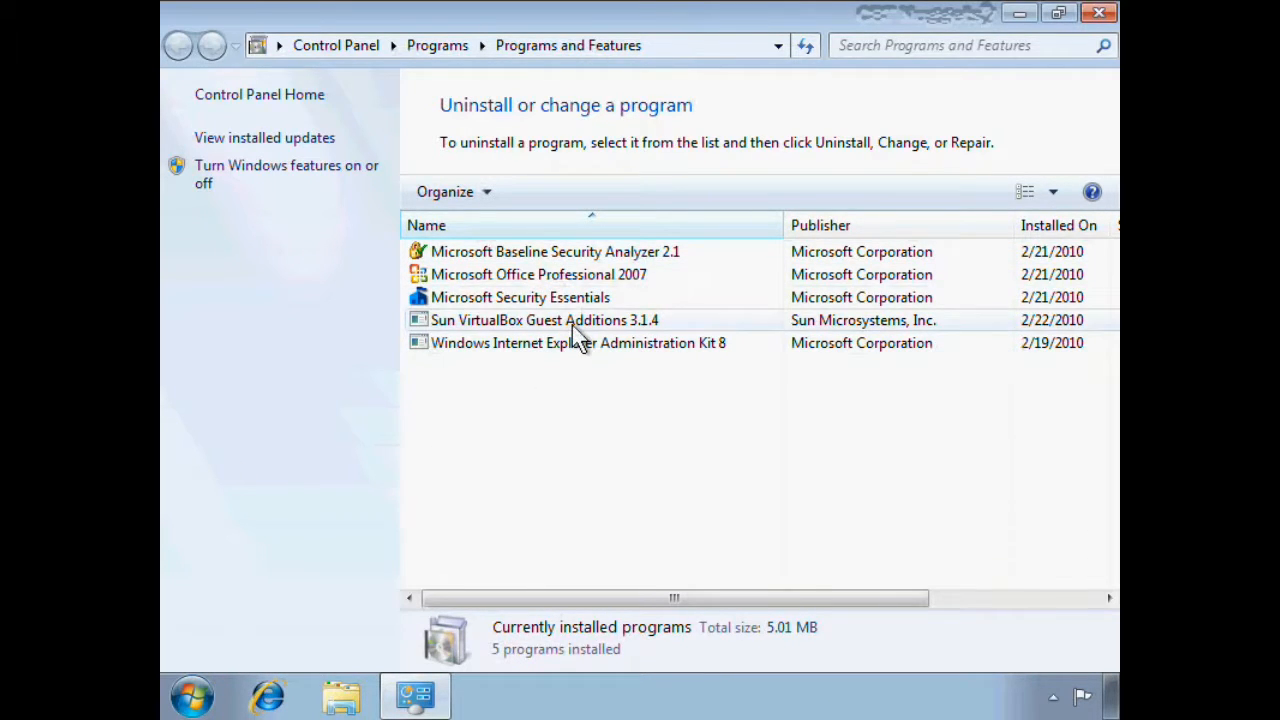
click(582, 298)
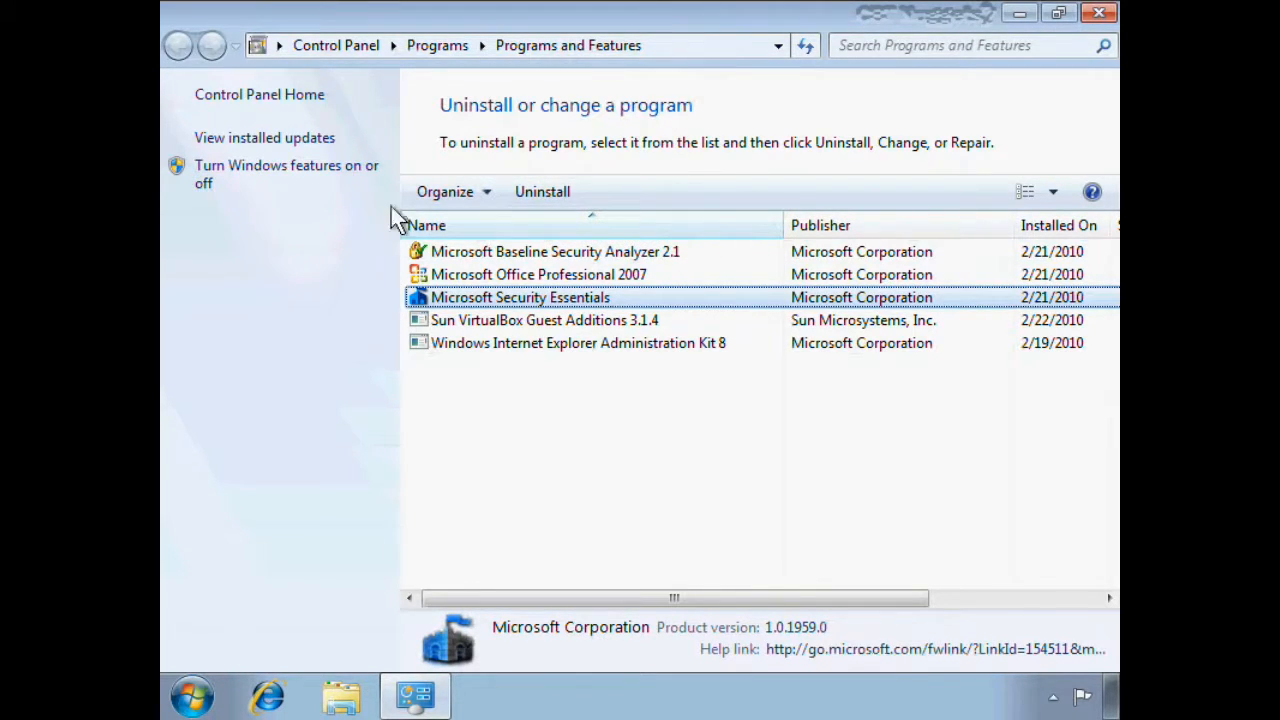
Open the list of installed updates and examine their program, publisher and installation date columns
click(257, 140)
drag(646, 598, 870, 598)
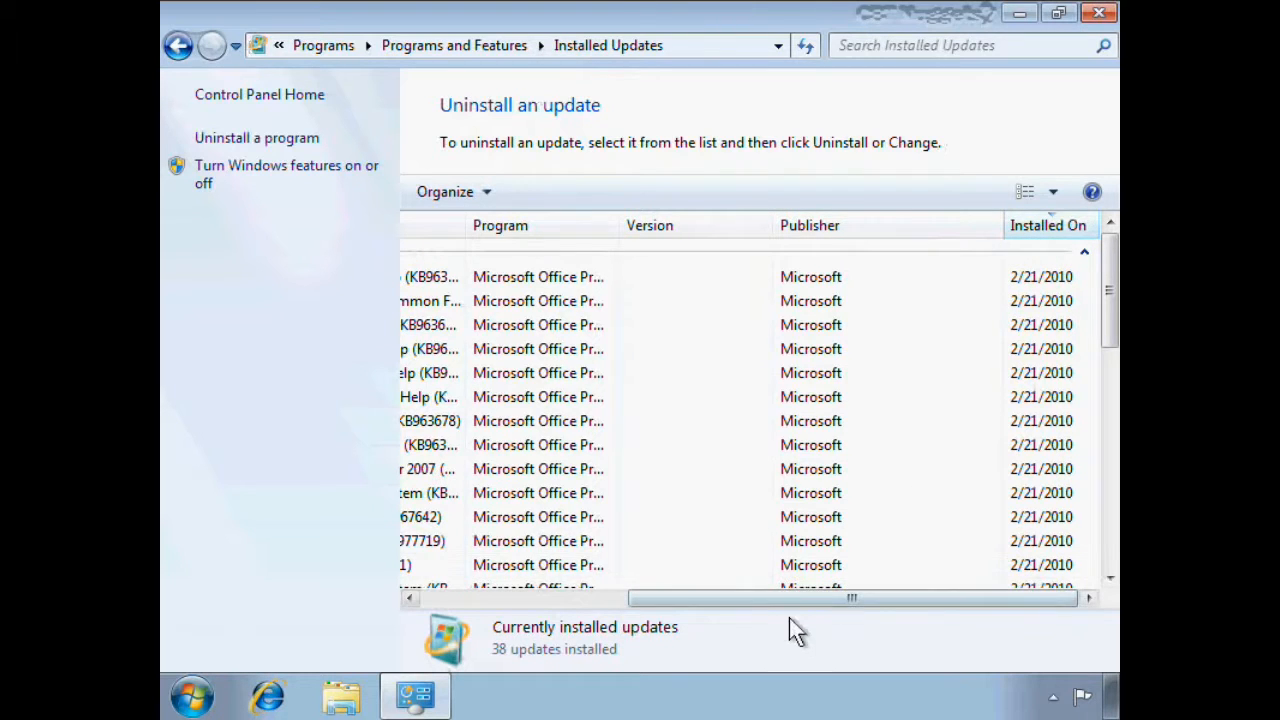
Select the first update in the list of installed updates
drag(789, 600, 517, 604)
click(624, 276)
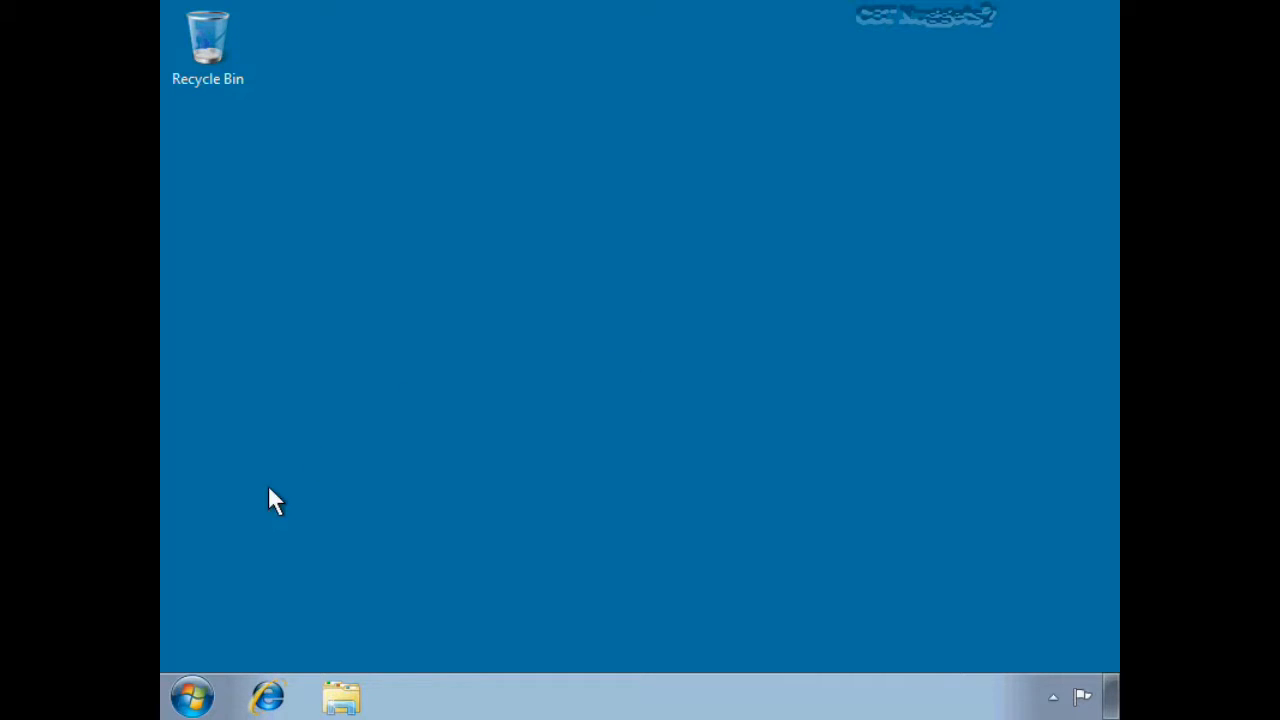
Open the computer's system information and bring up the System Properties dialog for its name and domain settings
click(191, 696)
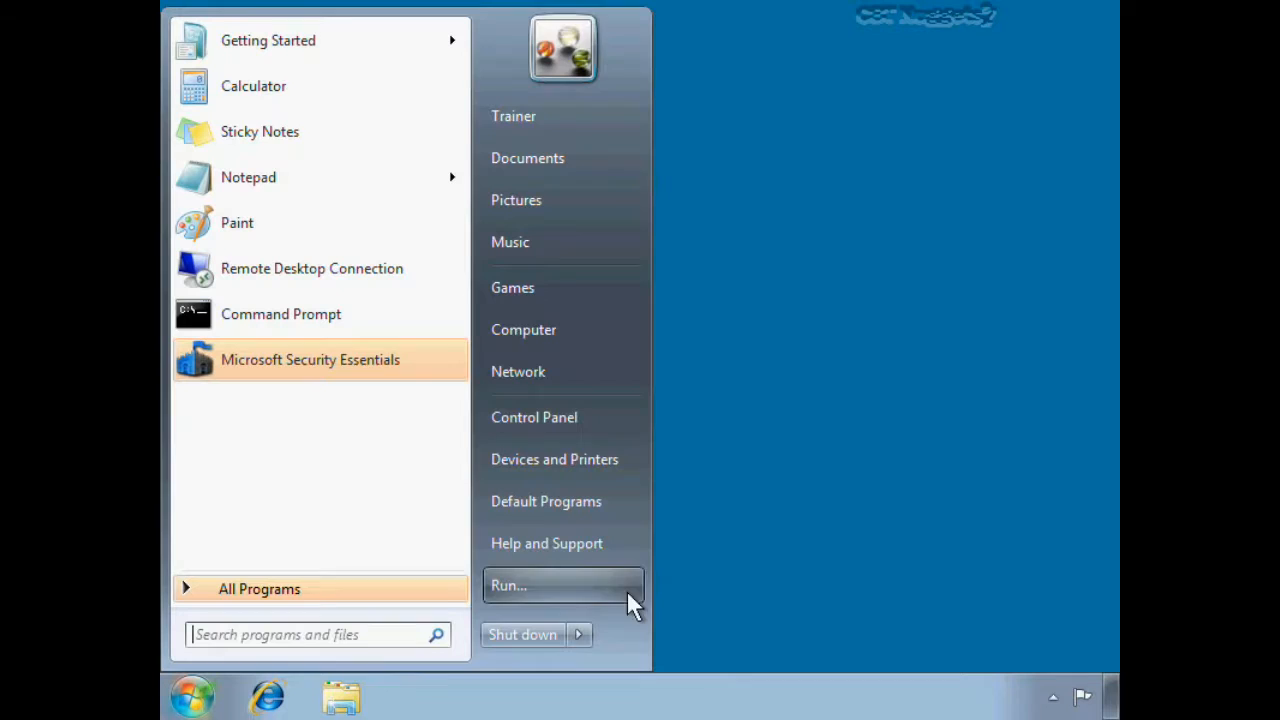
right_click(575, 338)
click(636, 527)
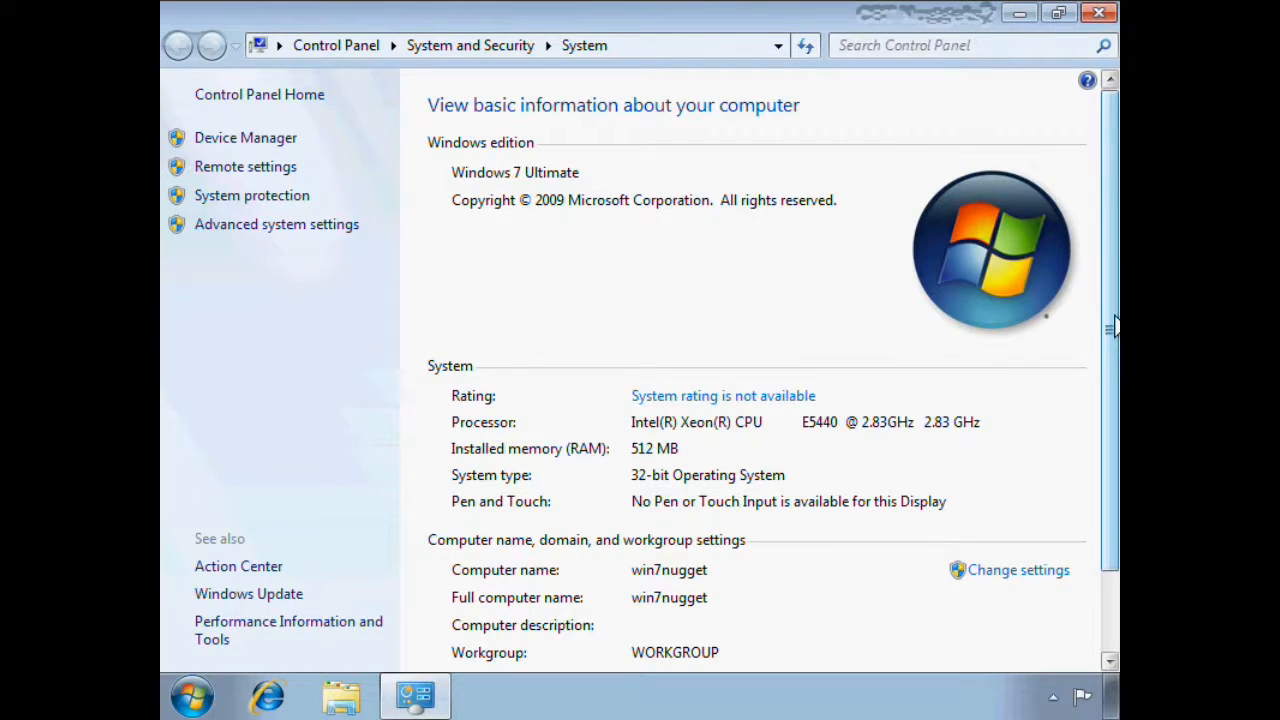
drag(1113, 325, 1113, 392)
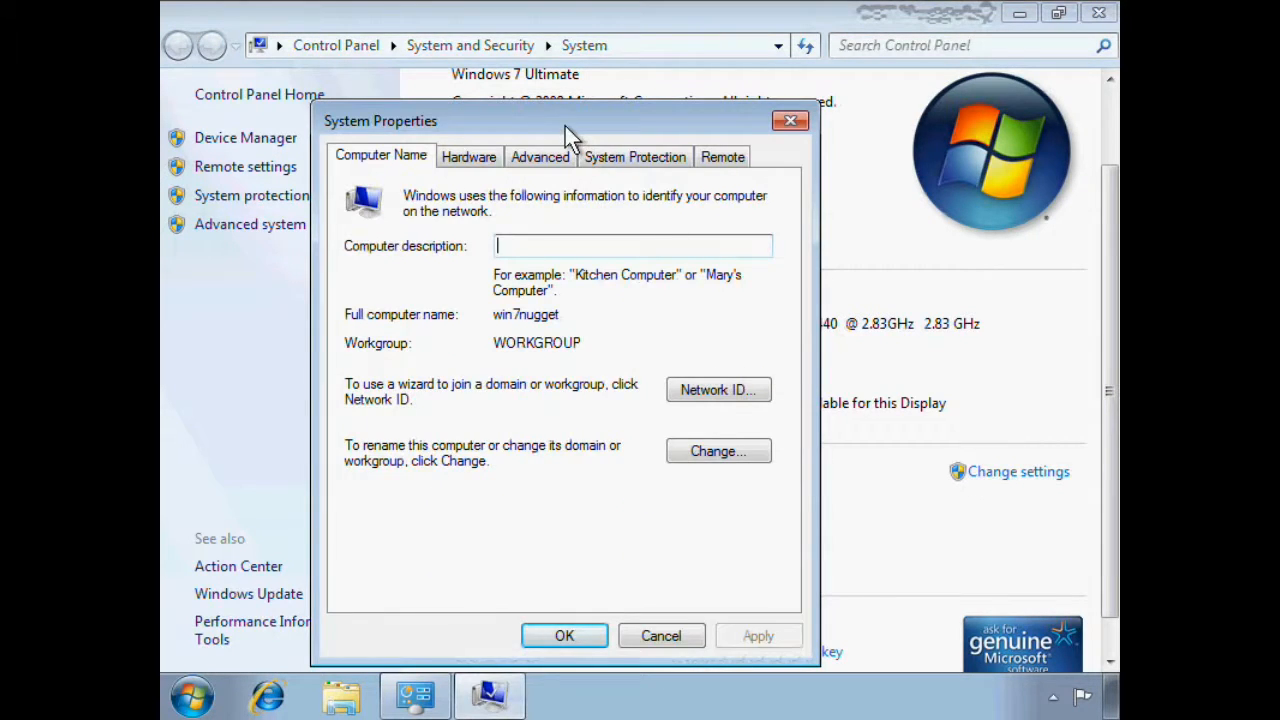
drag(565, 126, 630, 35)
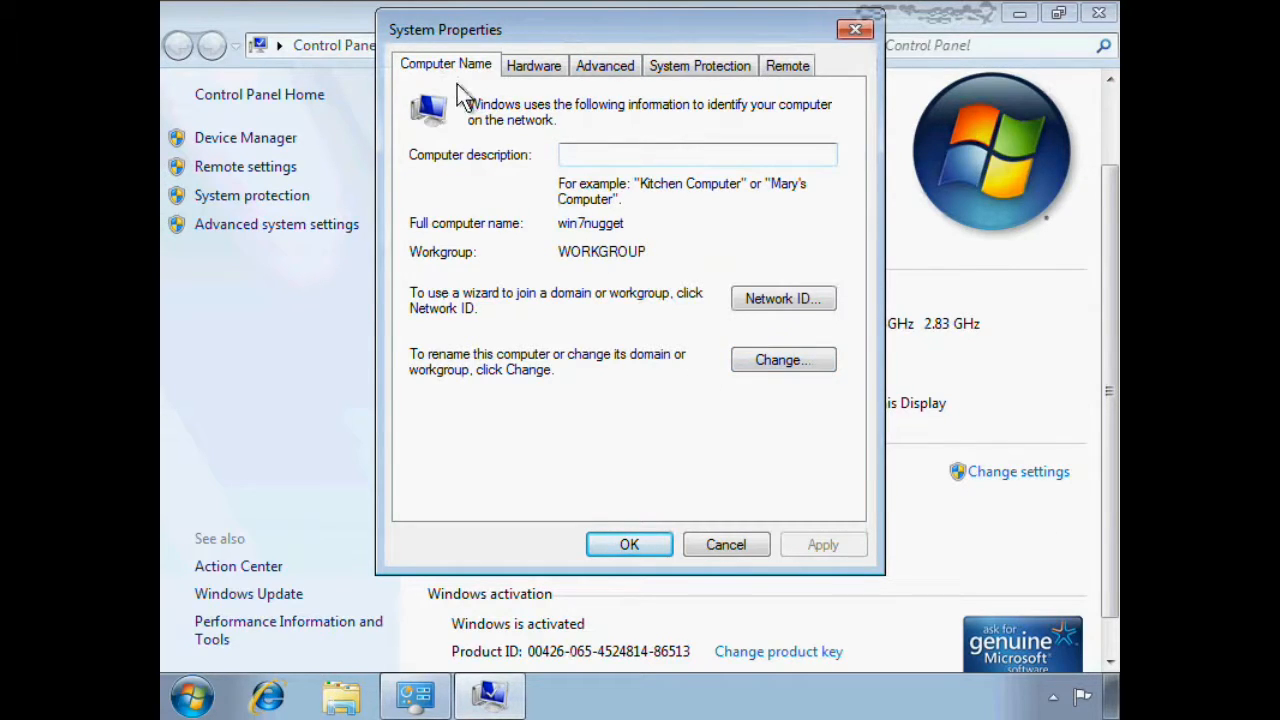
Change the computer's membership from workgroup to the domain nuggetlab2.com
click(763, 358)
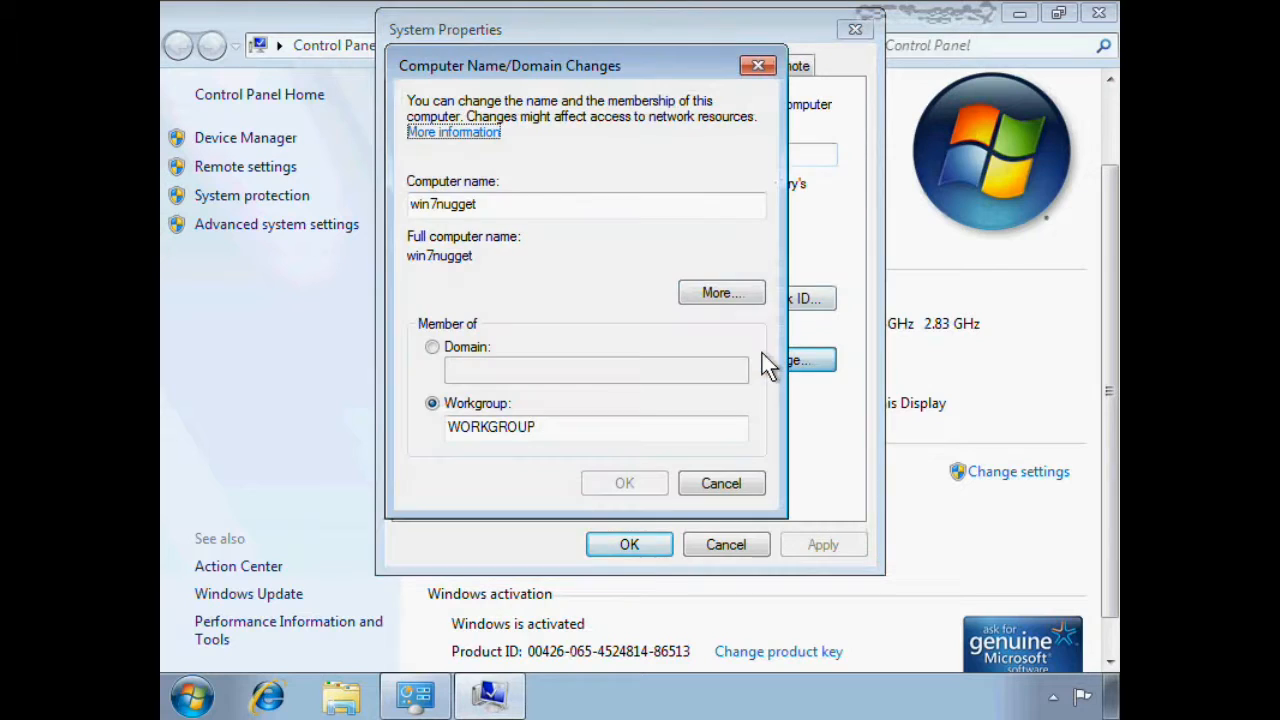
click(473, 346)
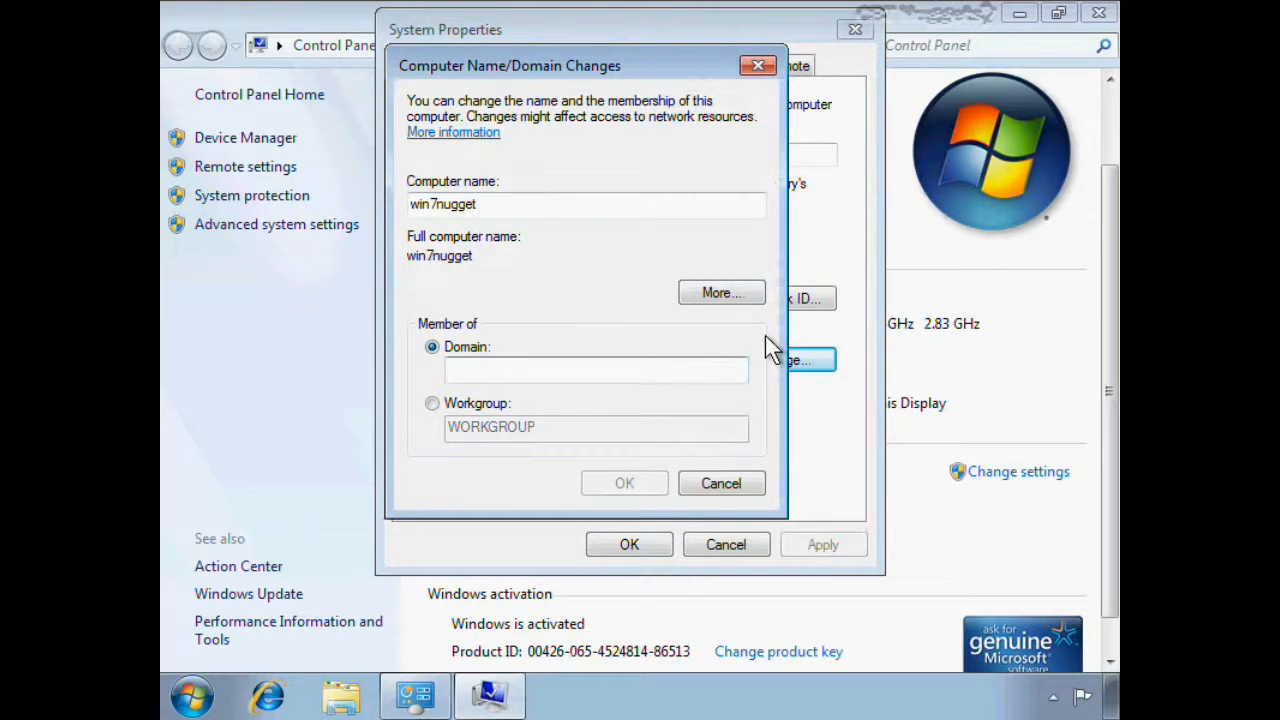
text(nuggetlab2.com)
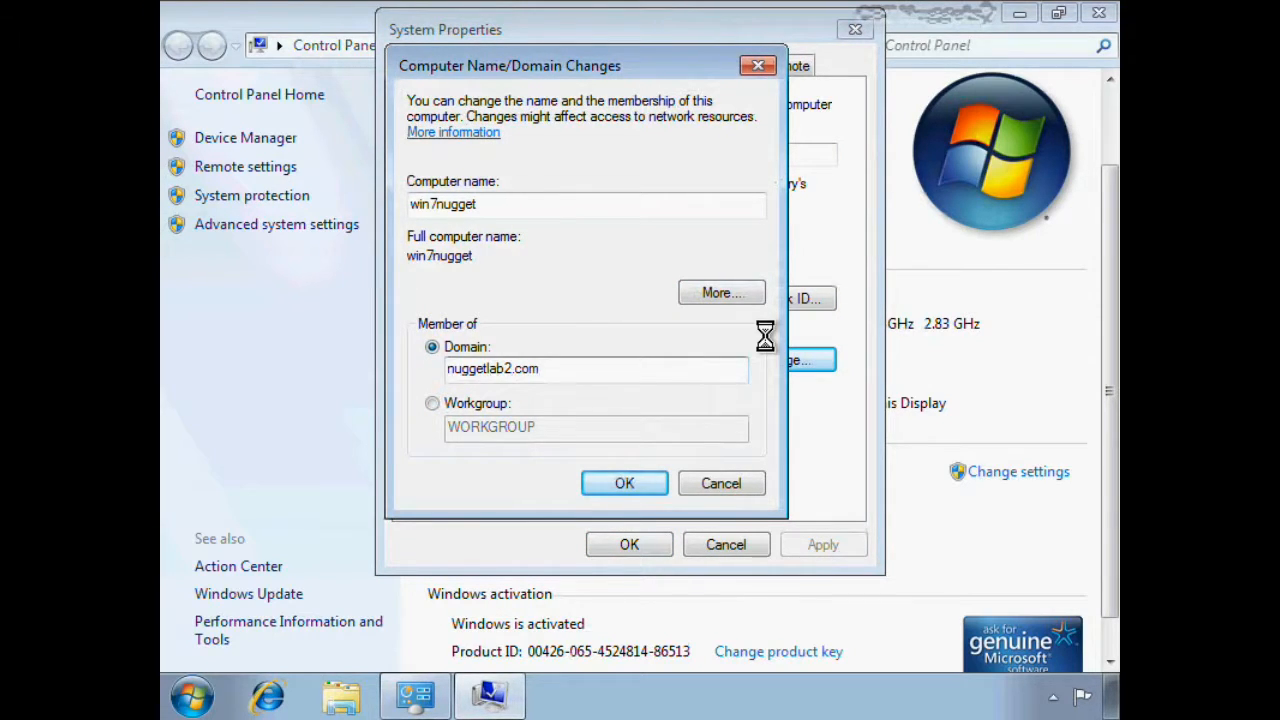
Authorize the domain join with the administrator account and its password, dismiss the messages and close System Properties
text(administrator)
key(Tab)
text(Password1)
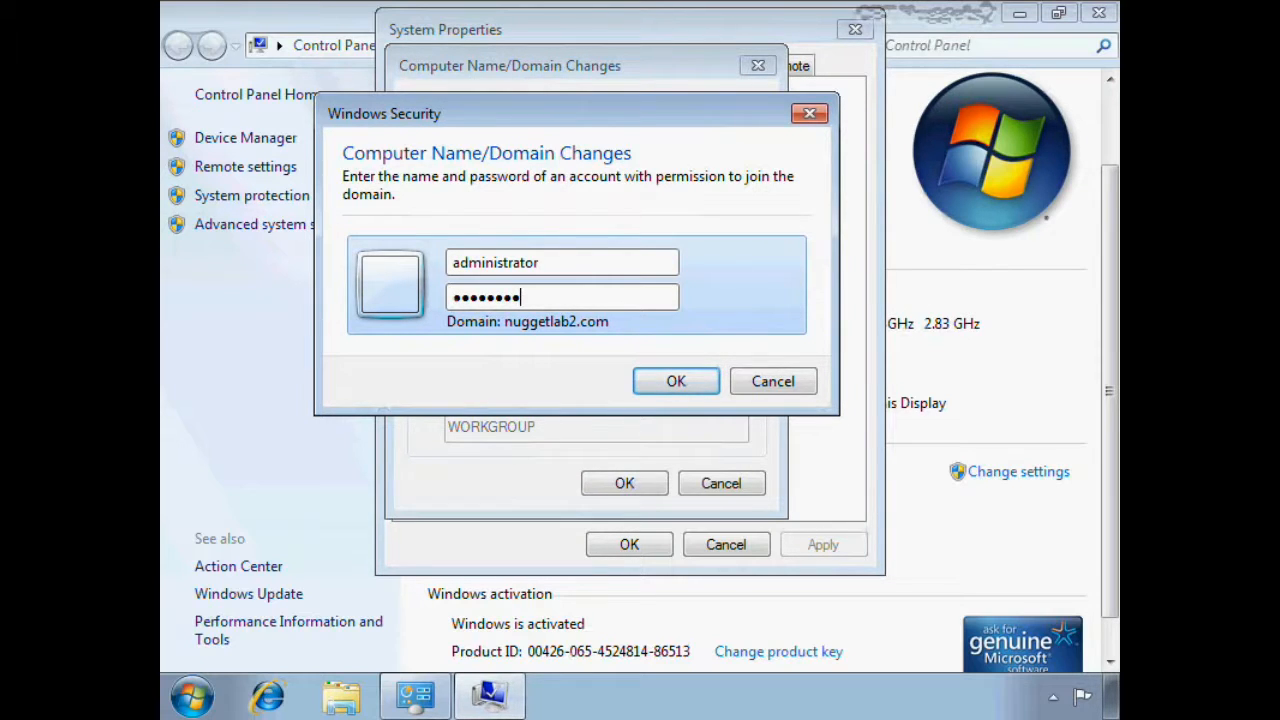
key(Return)
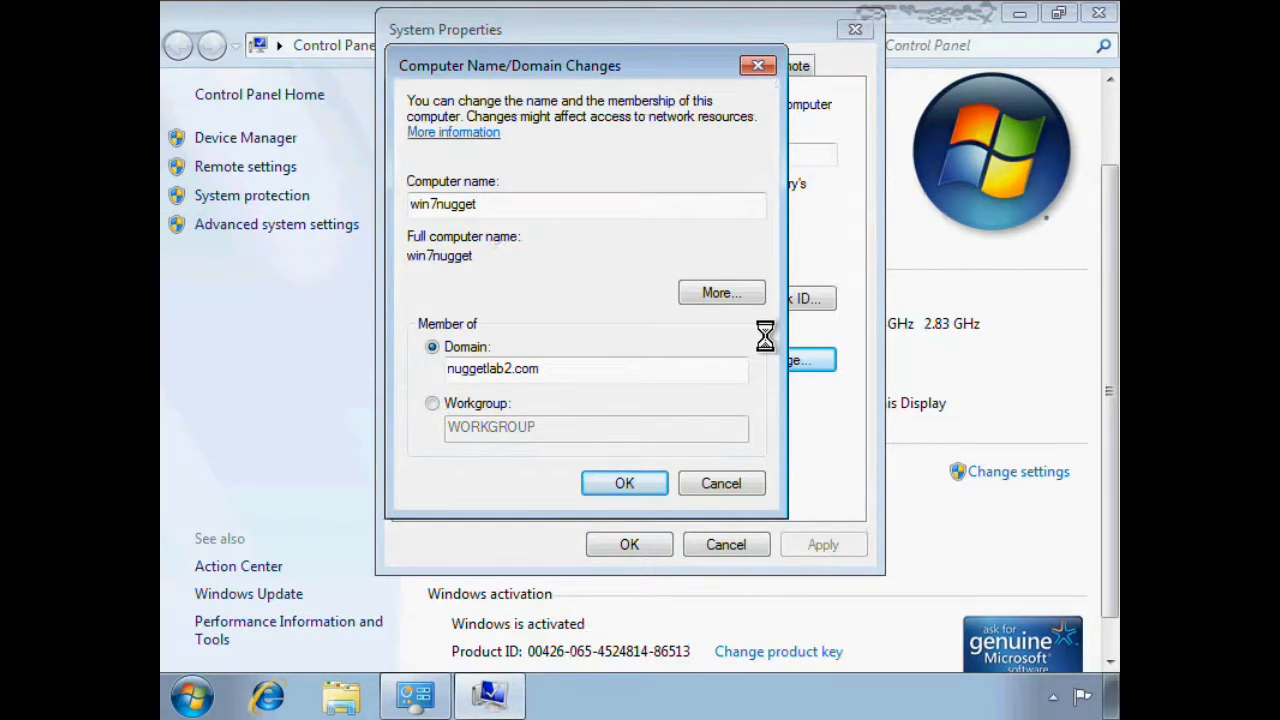
click(774, 436)
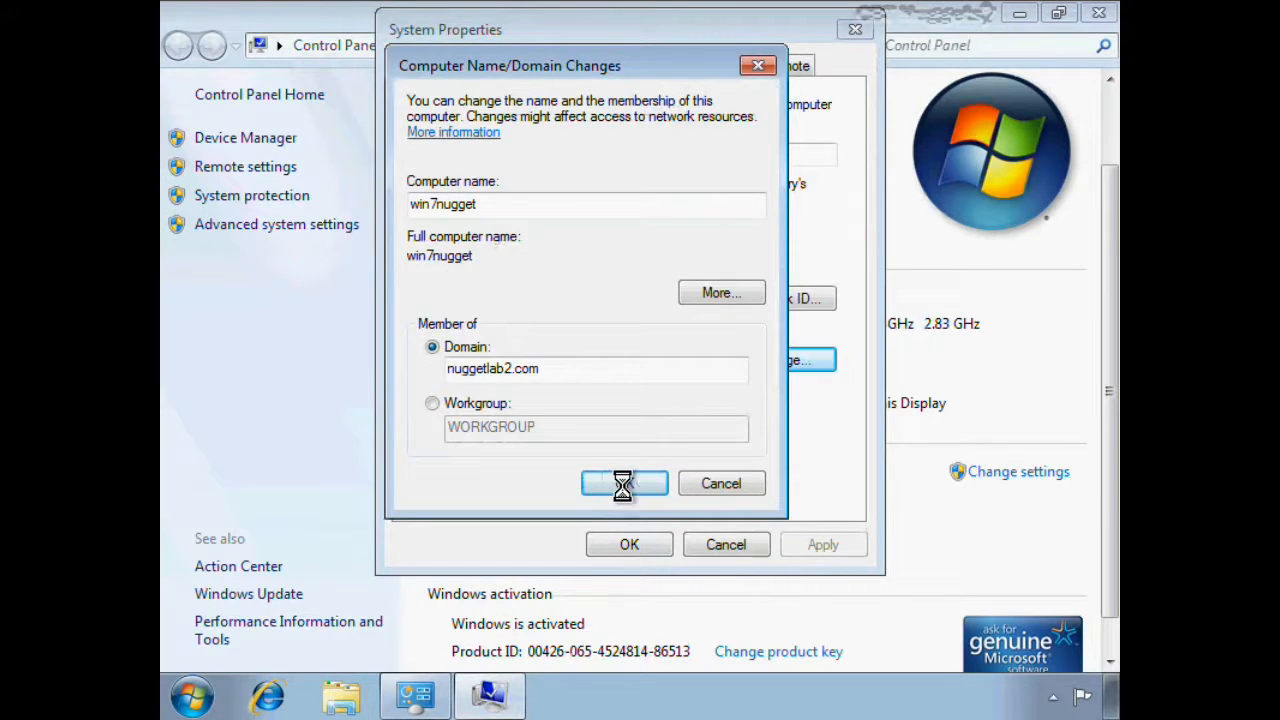
click(782, 380)
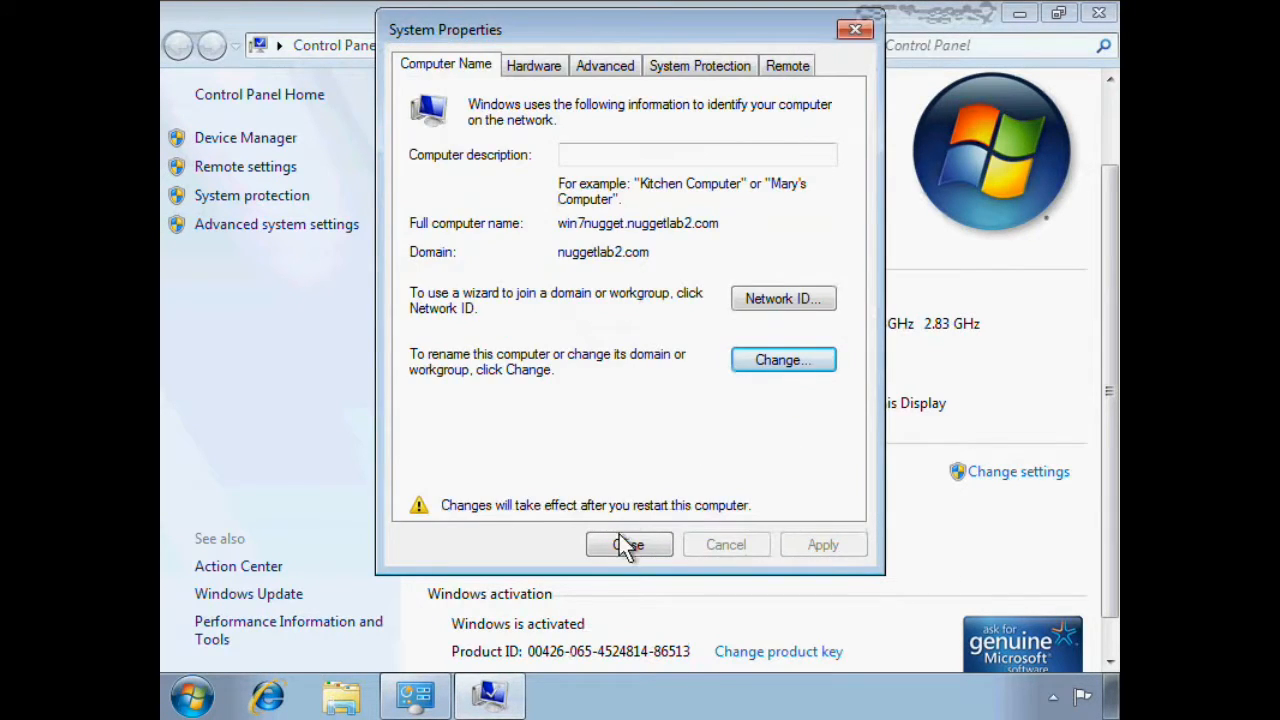
click(628, 545)
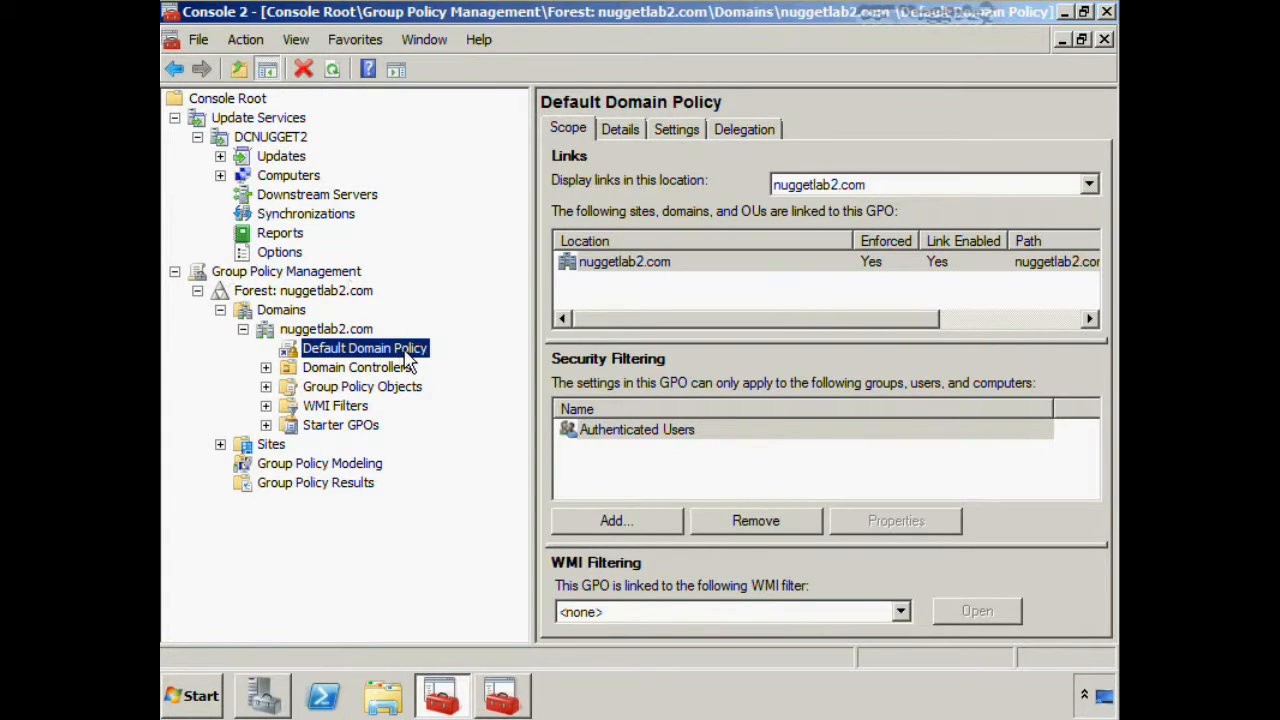
Switch to the Group Policy Management Editor for the Default Domain Policy and widen the Windows Update settings list to show full names and states
click(503, 695)
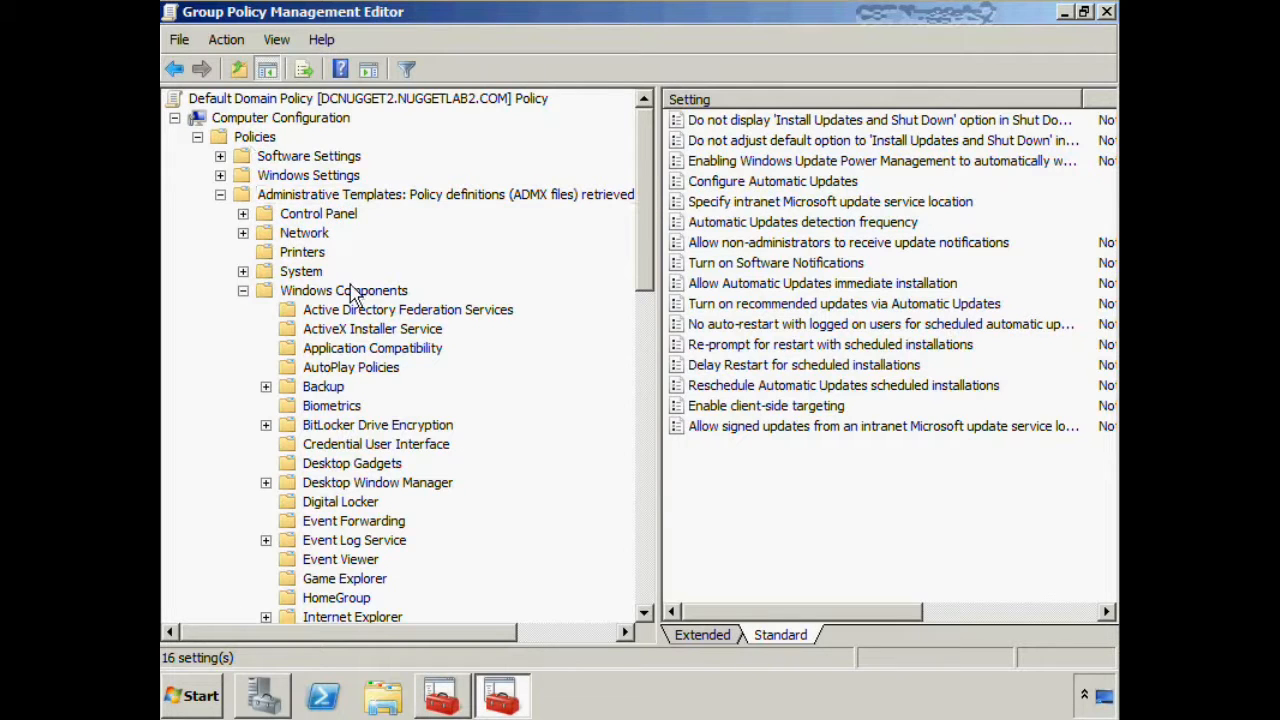
drag(650, 224, 676, 550)
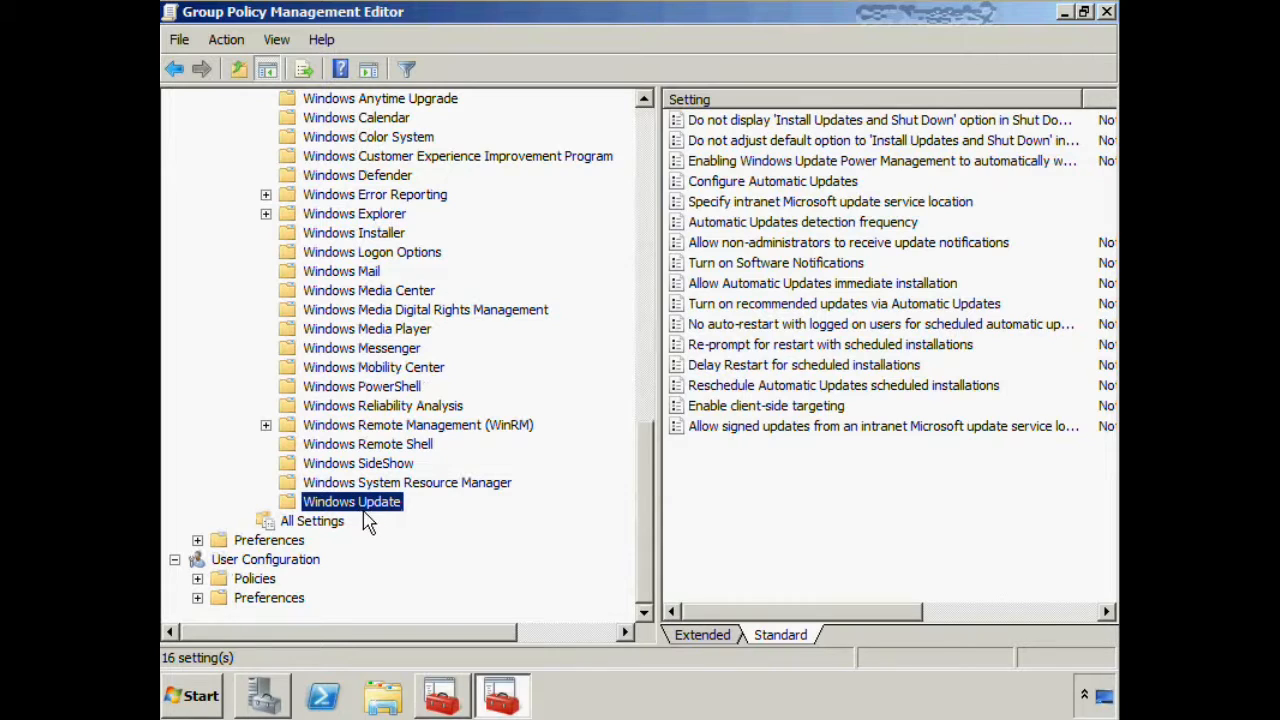
drag(657, 394, 250, 400)
drag(703, 104, 957, 99)
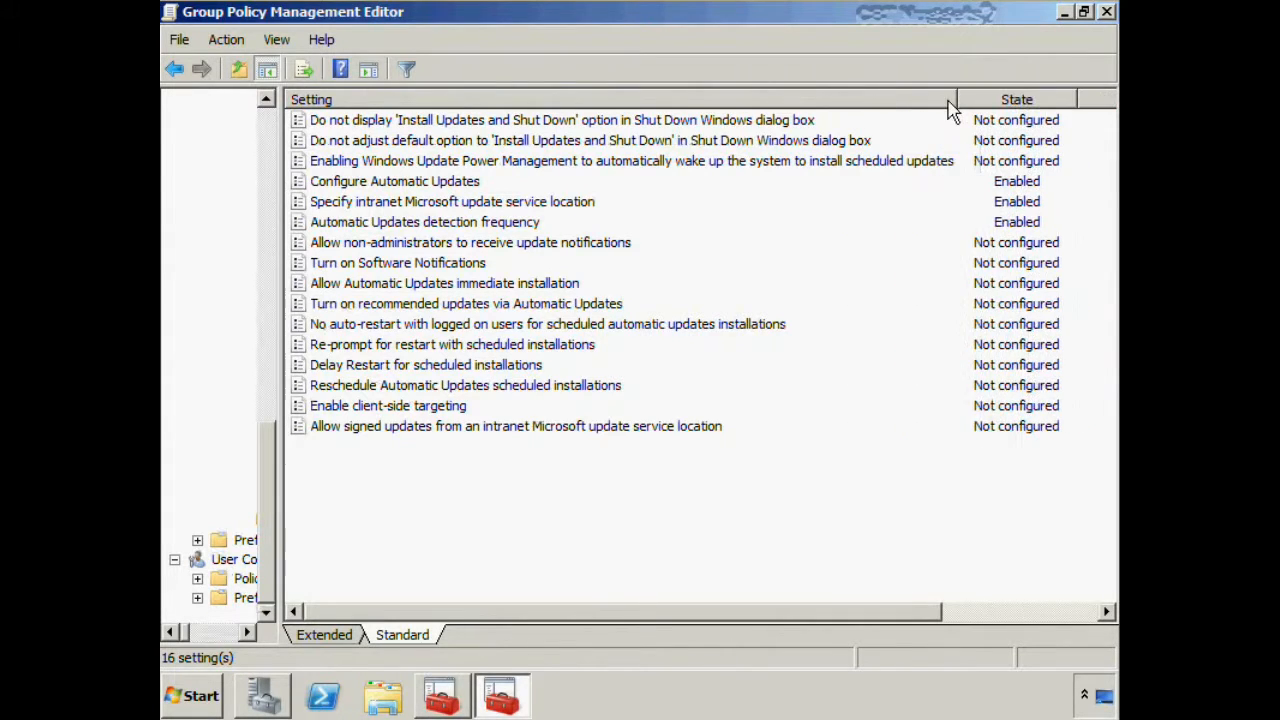
In the Configure Automatic Updates policy, choose "3 - Auto download and notify for install" and save the policy
double_click(440, 183)
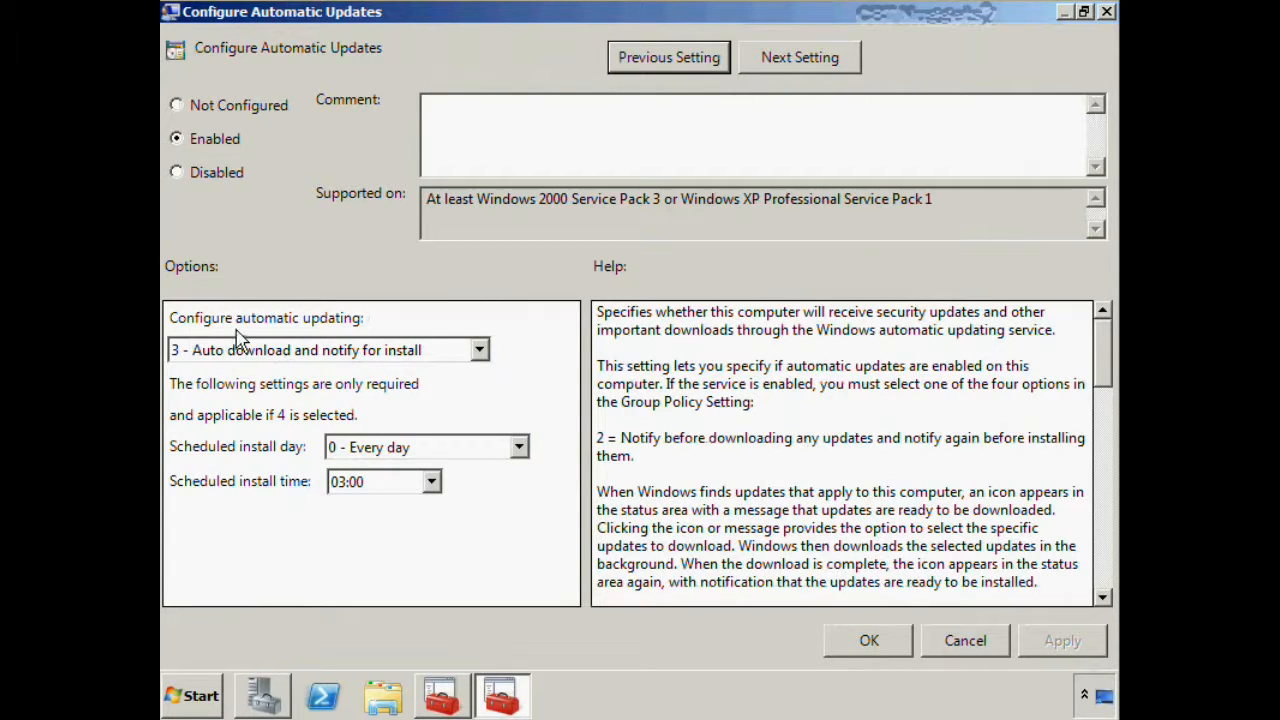
click(480, 352)
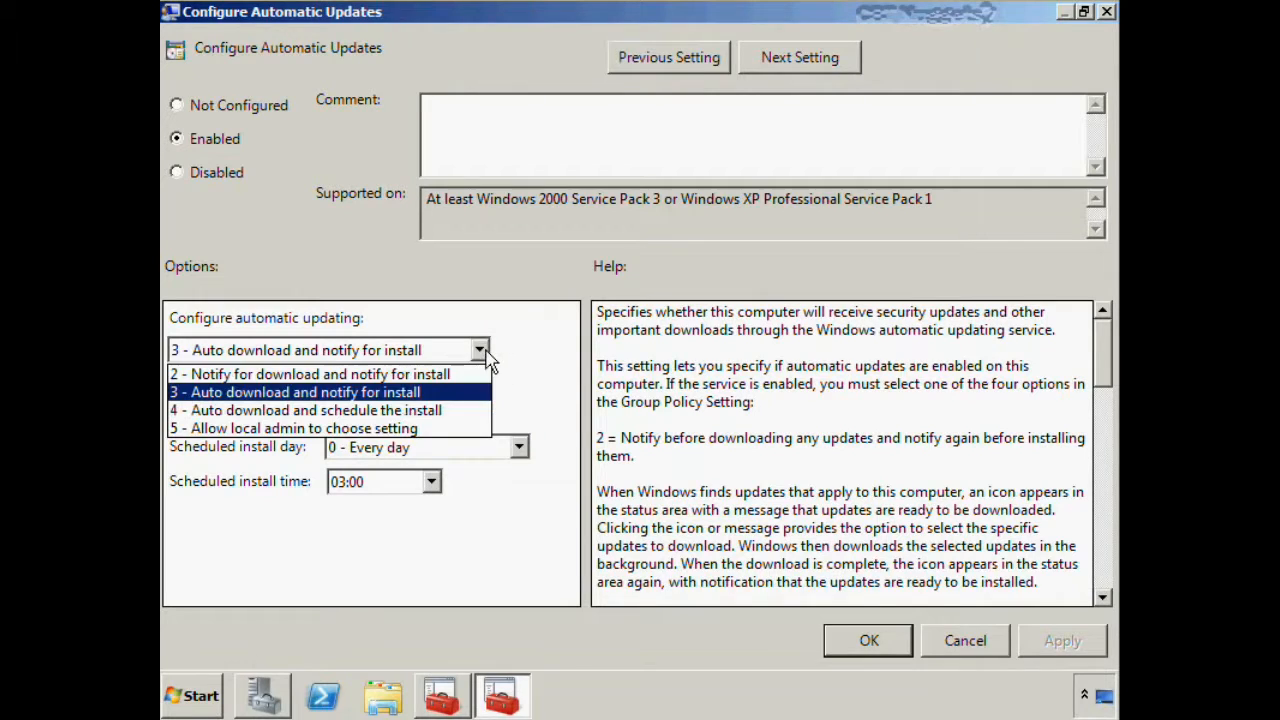
click(459, 398)
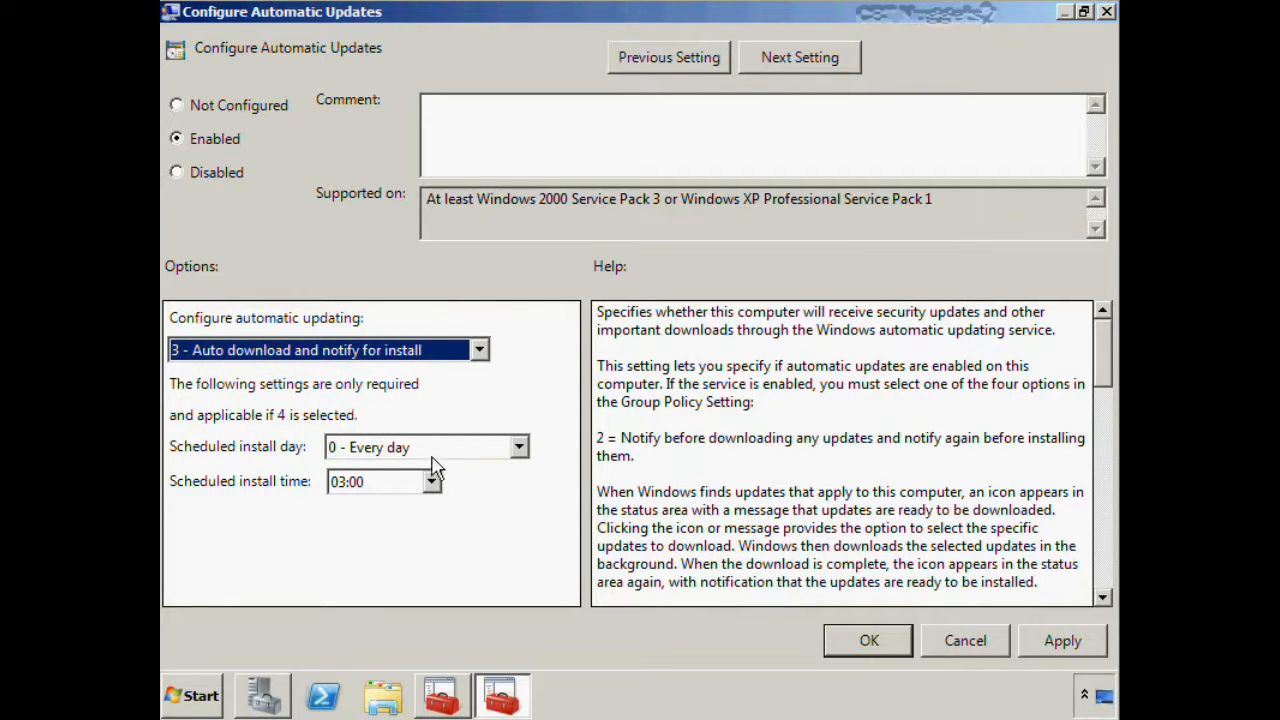
click(868, 640)
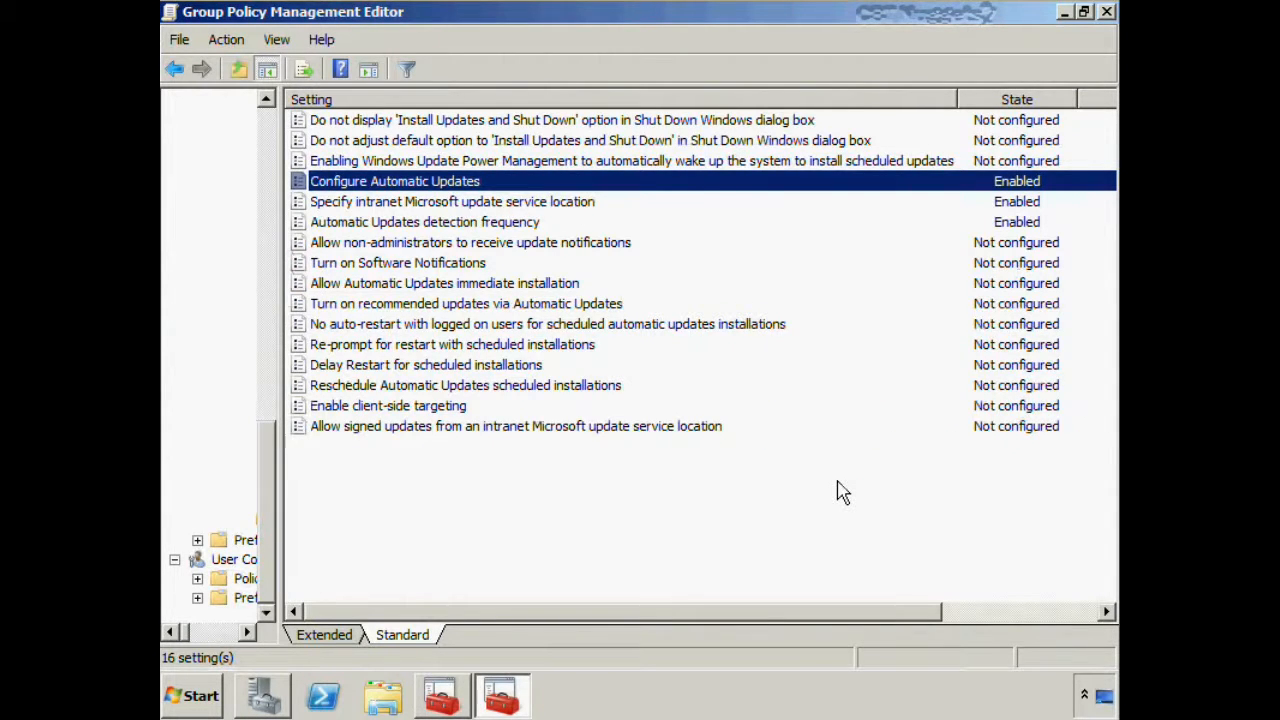
Review the intranet Microsoft update service location policy and the Automatic Updates detection frequency policy
click(564, 209)
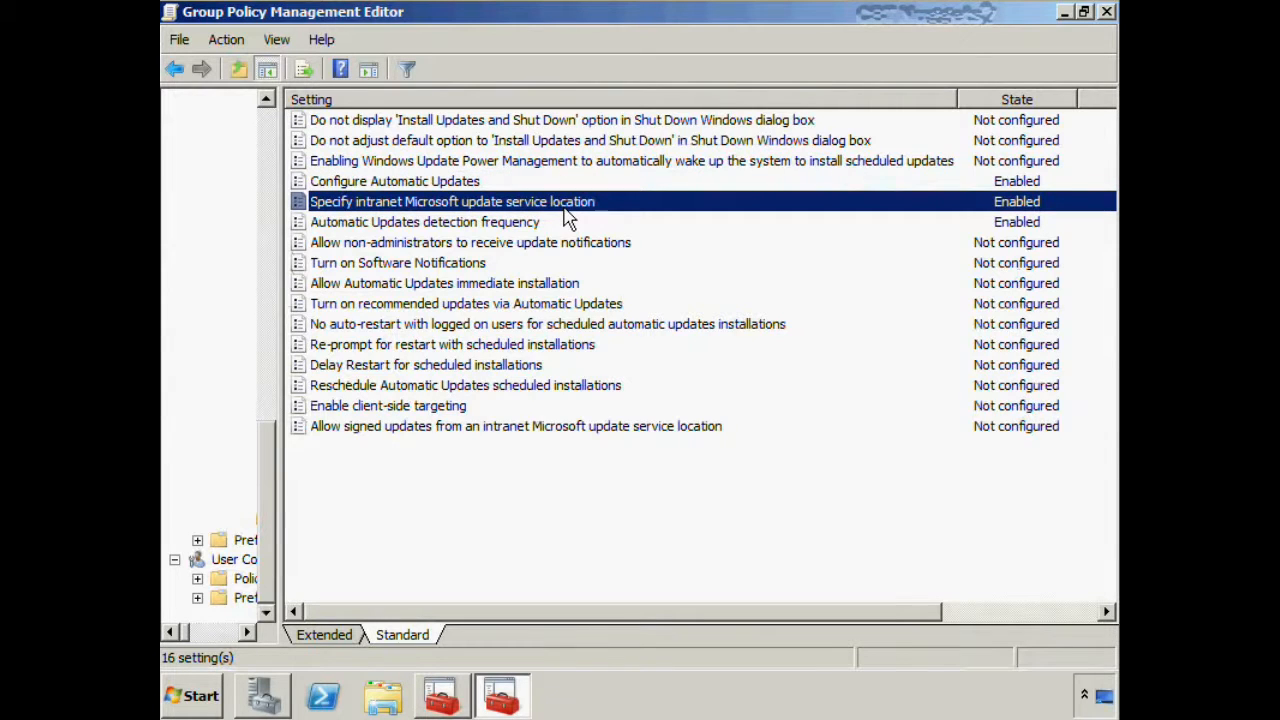
double_click(572, 207)
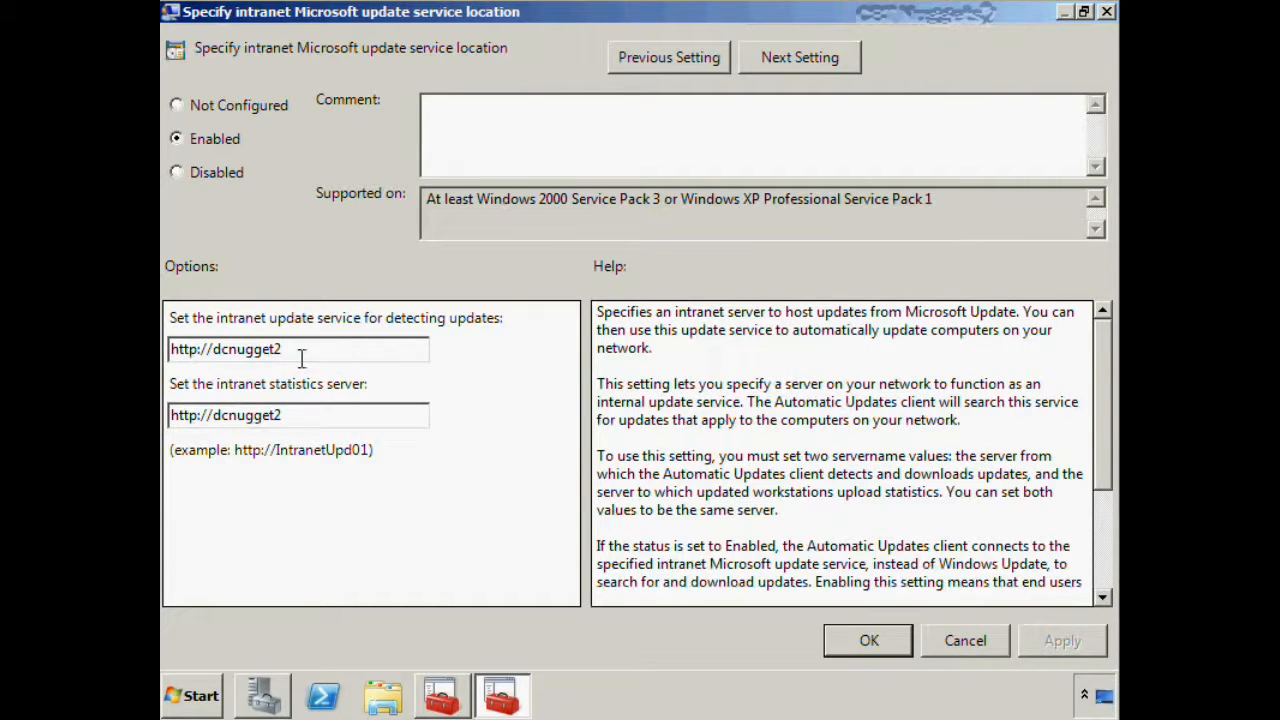
drag(302, 349, 202, 352)
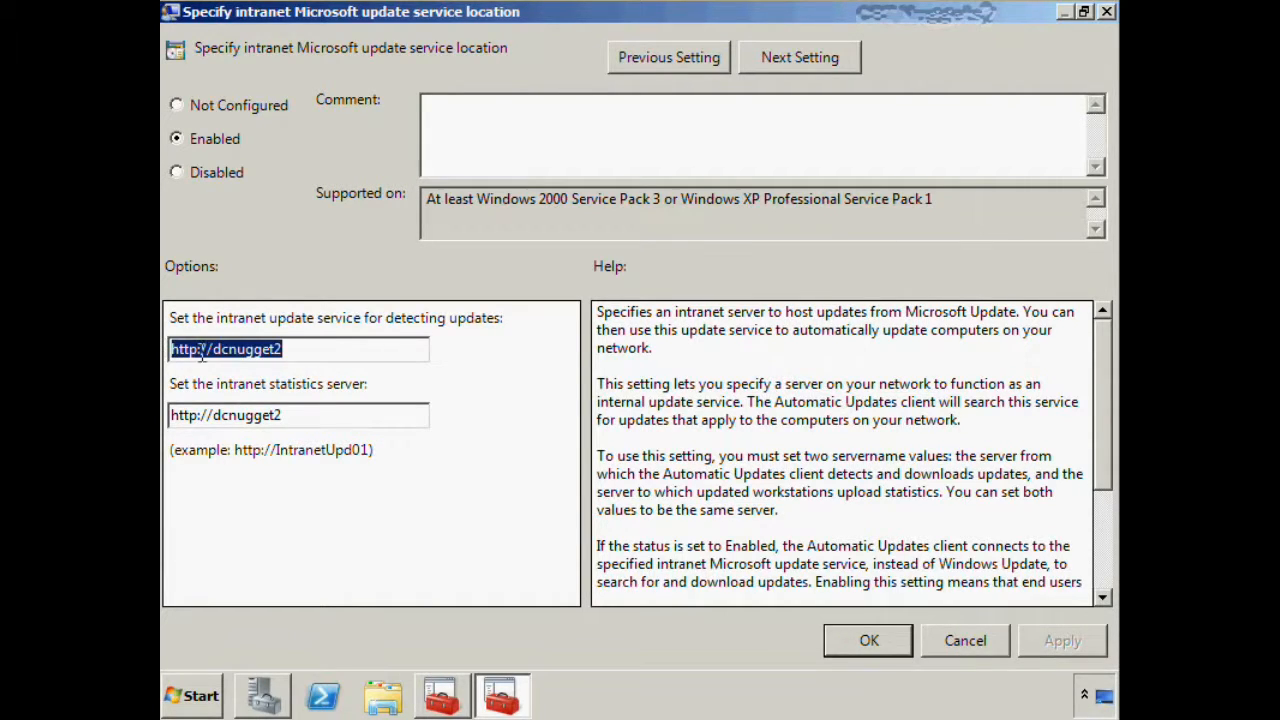
click(338, 350)
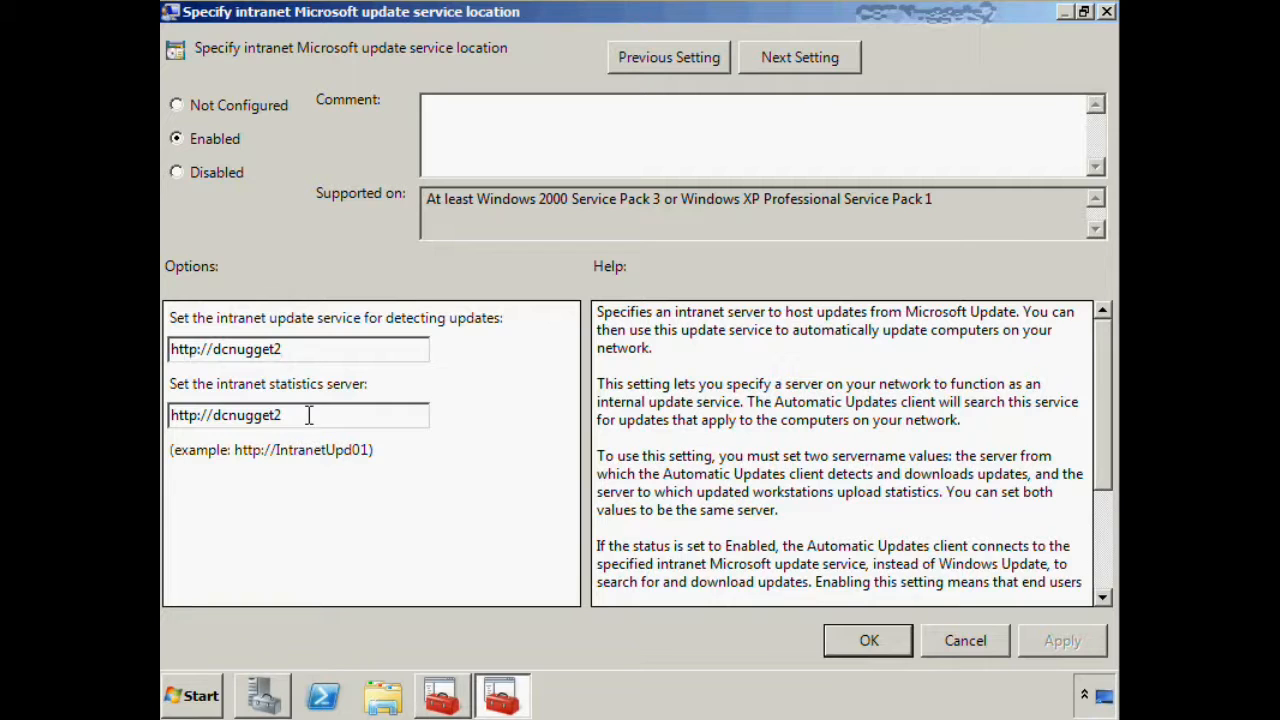
click(858, 646)
double_click(487, 226)
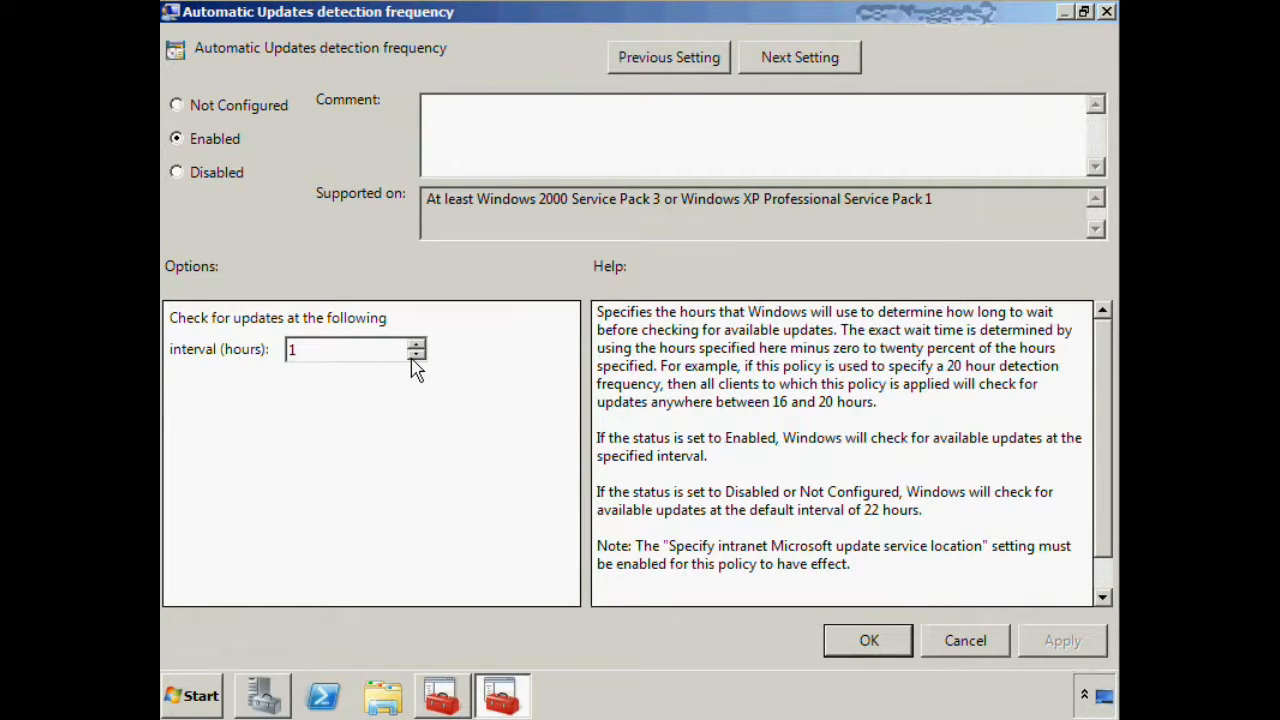
click(860, 640)
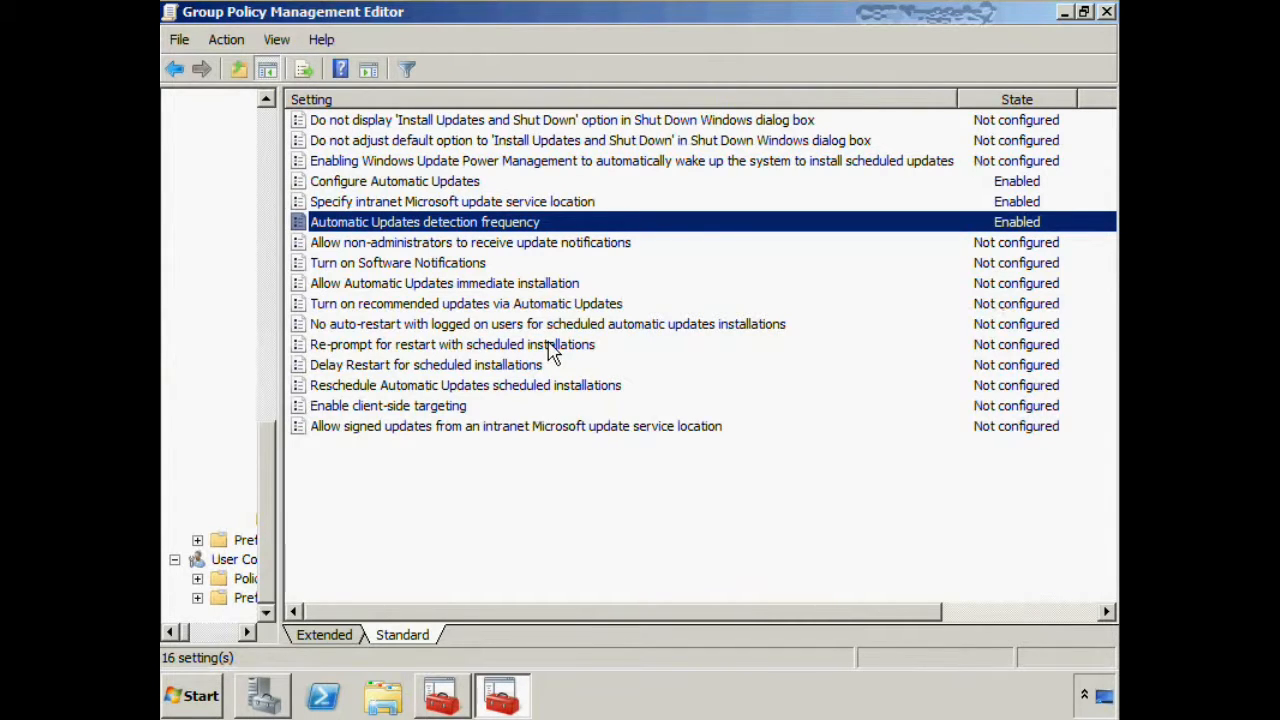
Enable the policy "Turn on recommended updates via Automatic Updates"
click(479, 370)
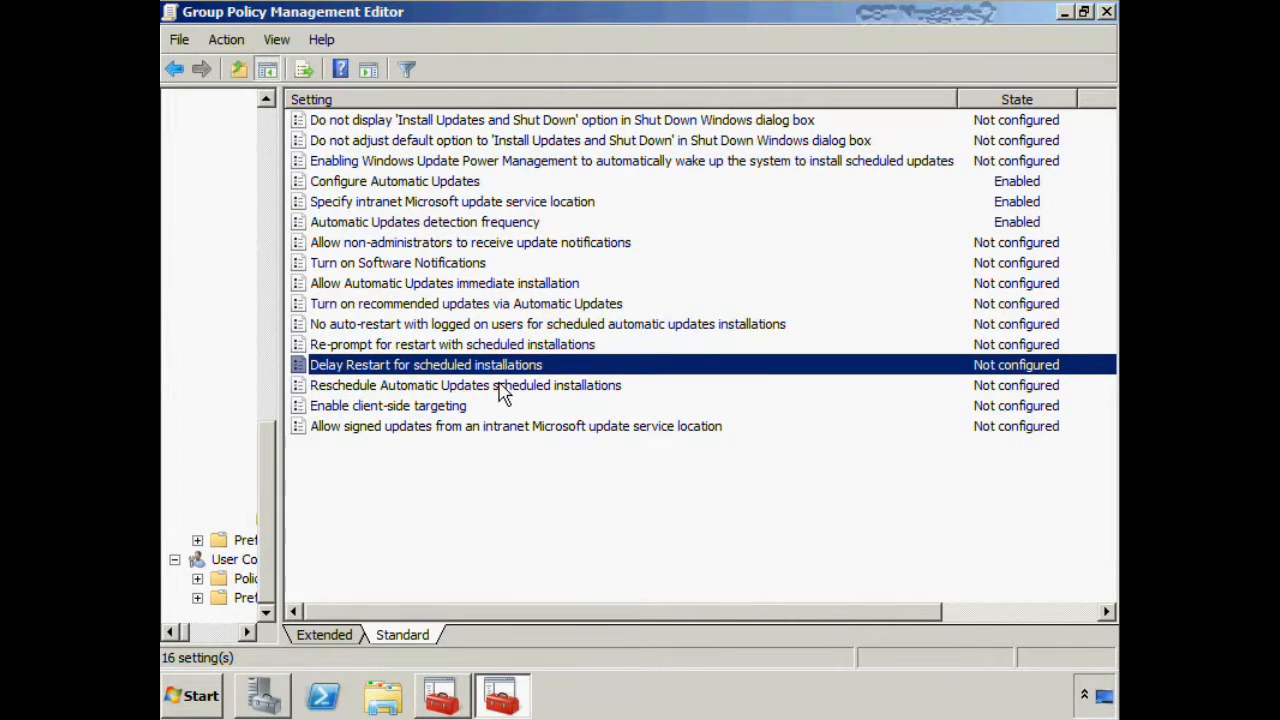
click(462, 306)
double_click(462, 316)
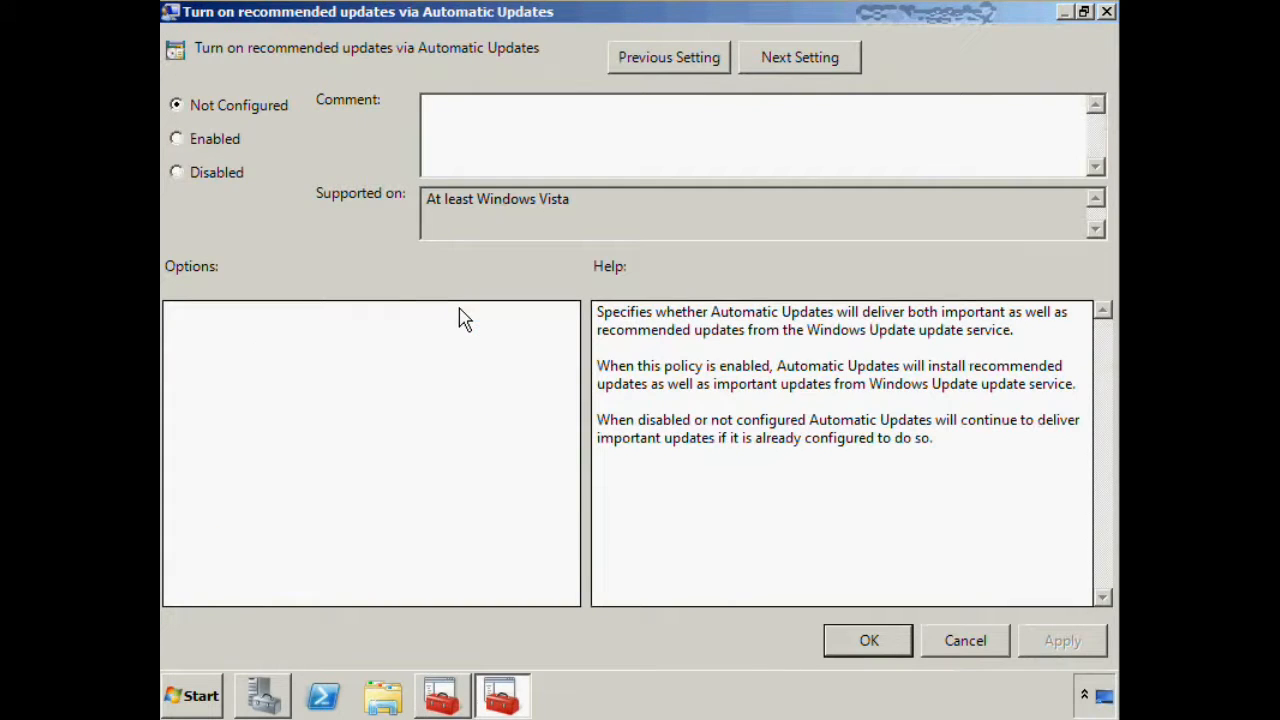
click(180, 140)
key(Return)
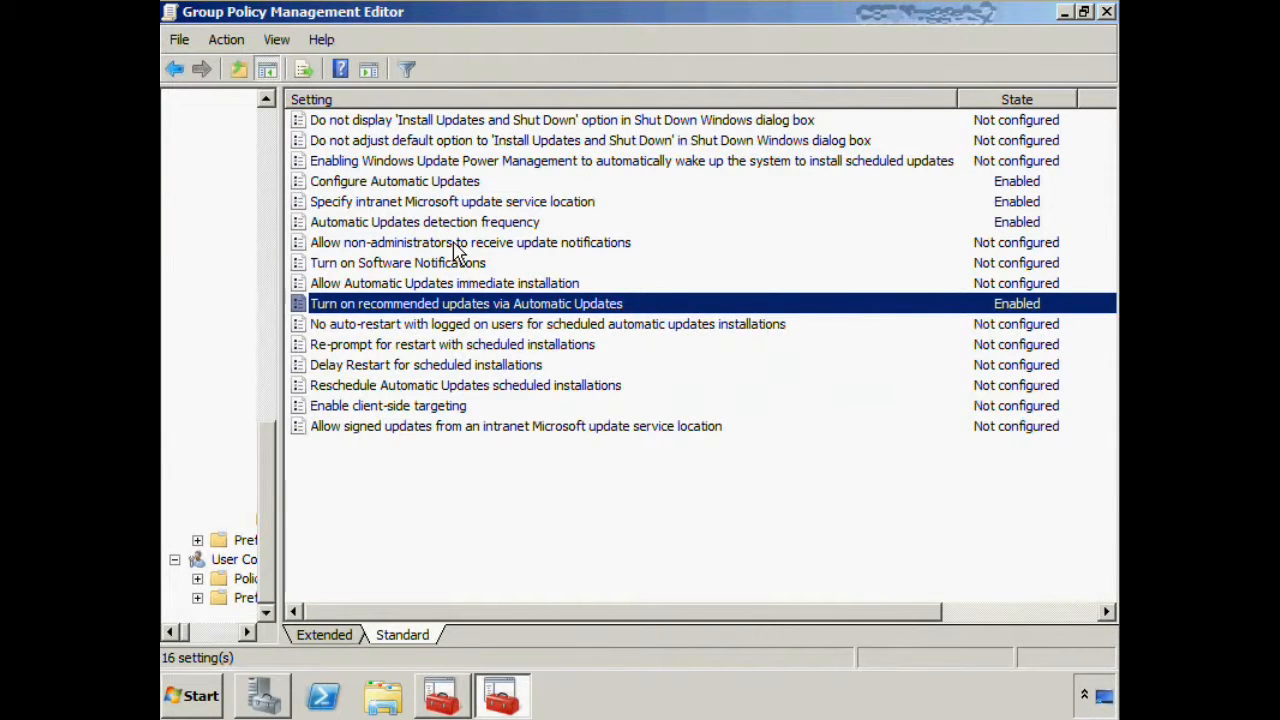
Enable the policy "Allow non-administrators to receive update notifications" and close the policy editor
double_click(457, 248)
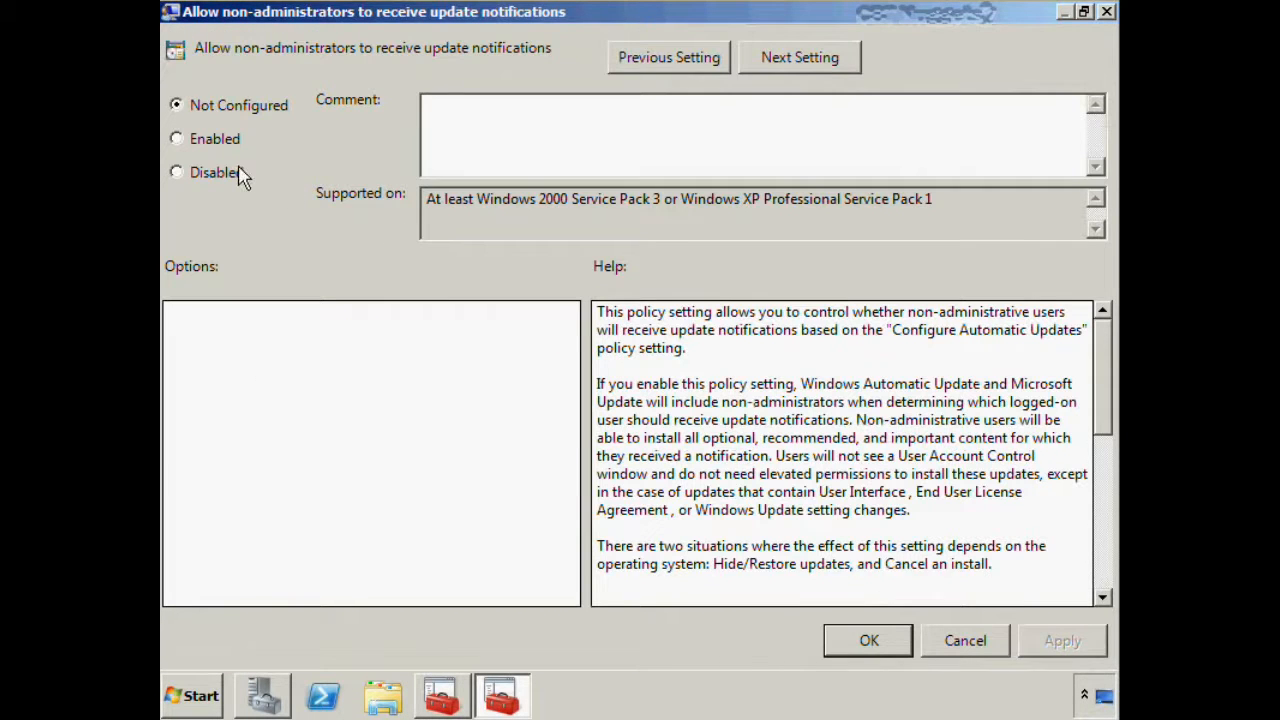
click(217, 143)
click(868, 640)
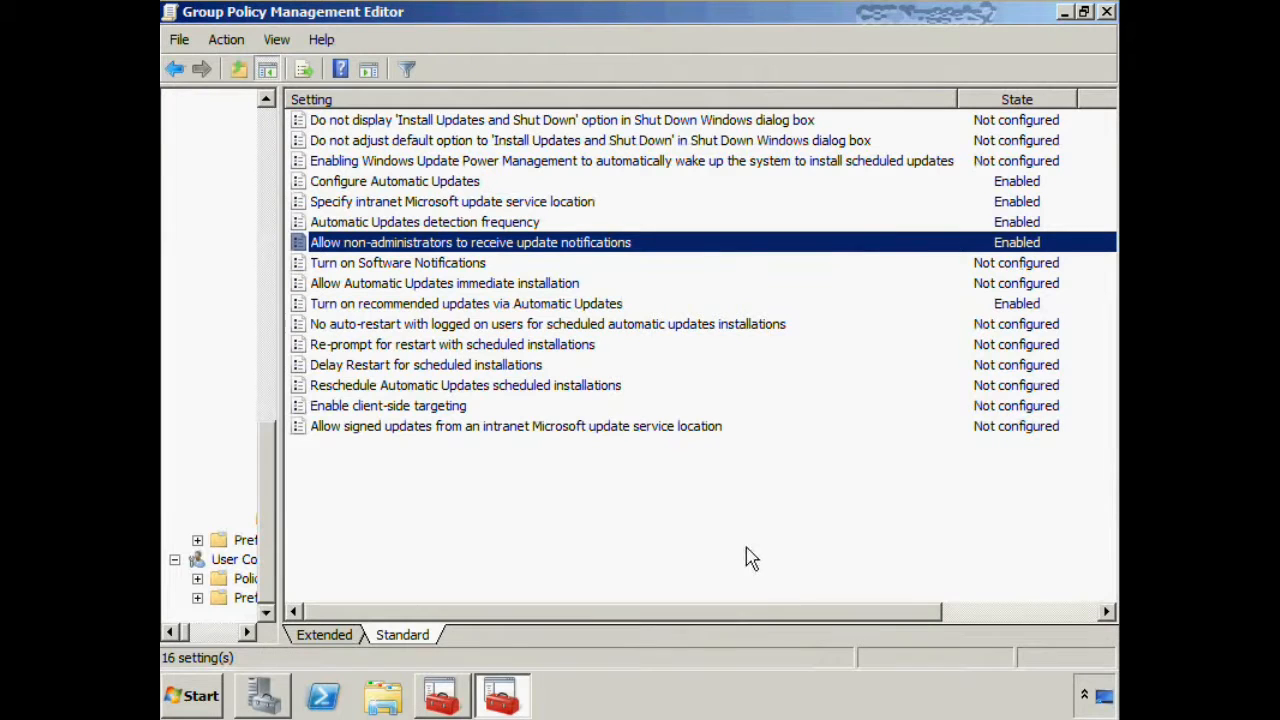
click(1107, 11)
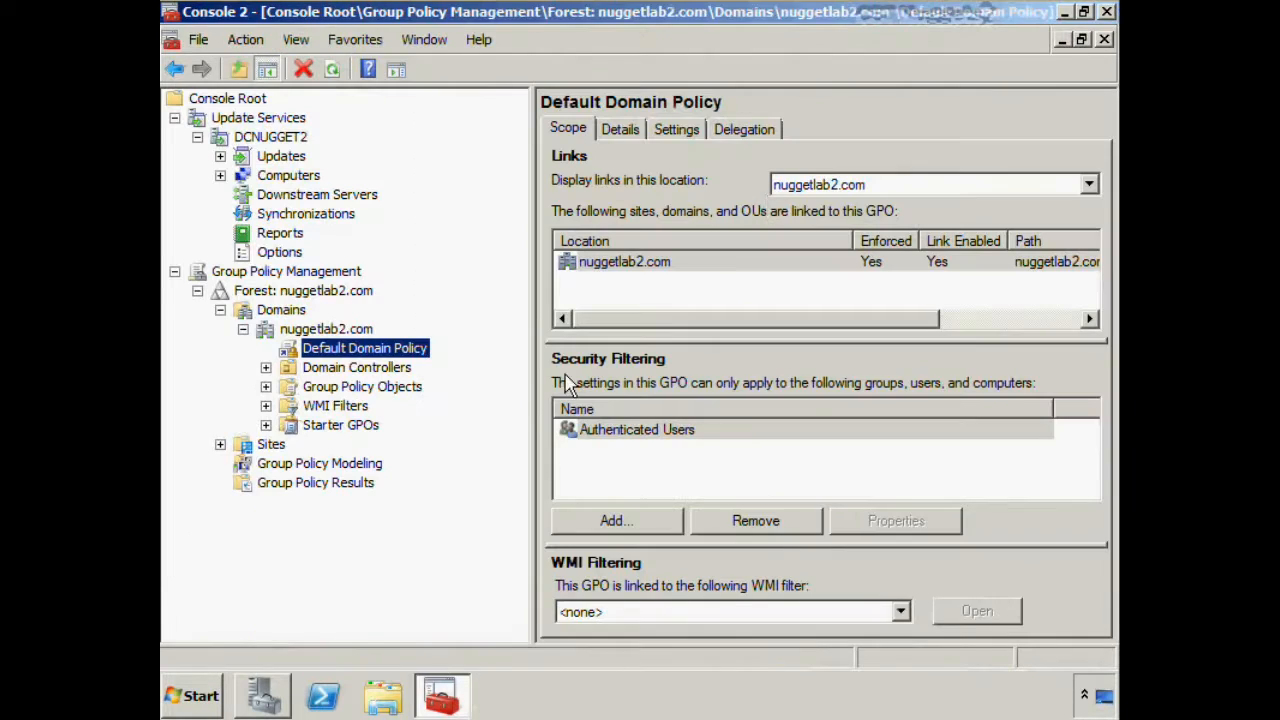
Open Command Prompt as administrator and force a Group Policy refresh with gpupdate /force
click(190, 697)
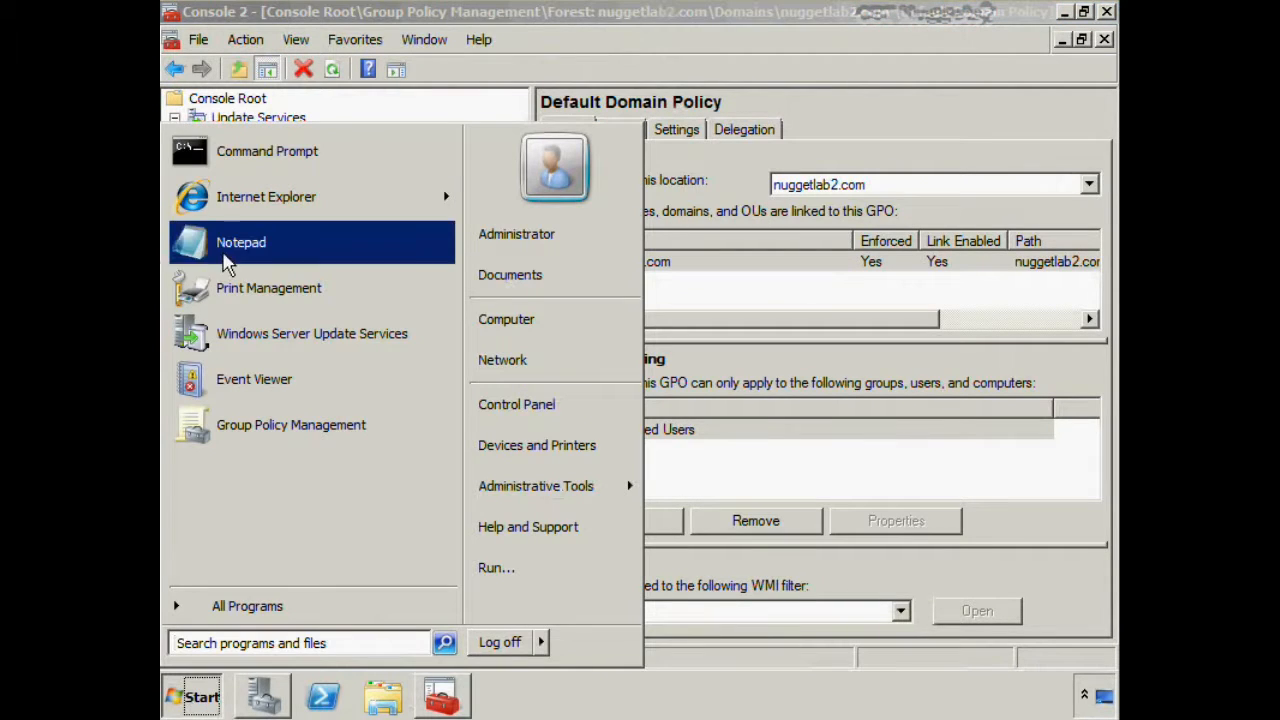
right_click(246, 158)
click(328, 182)
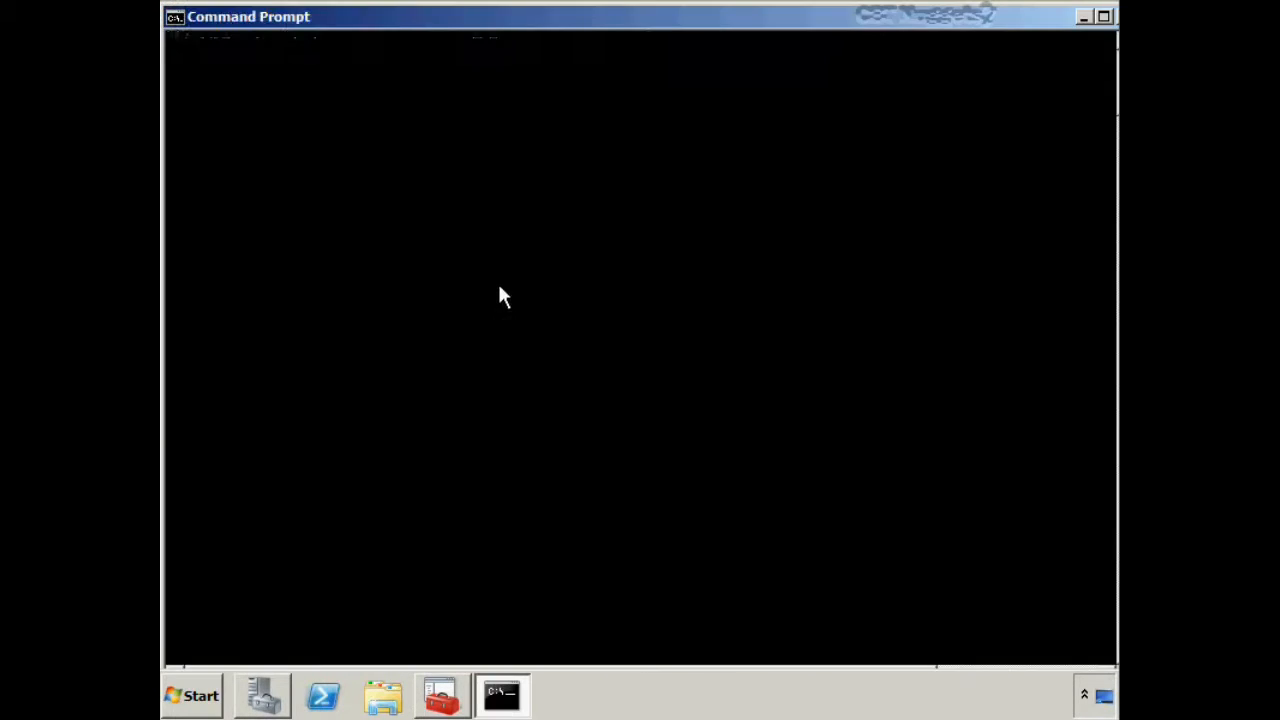
text(gpupdate /force)
key(Return)
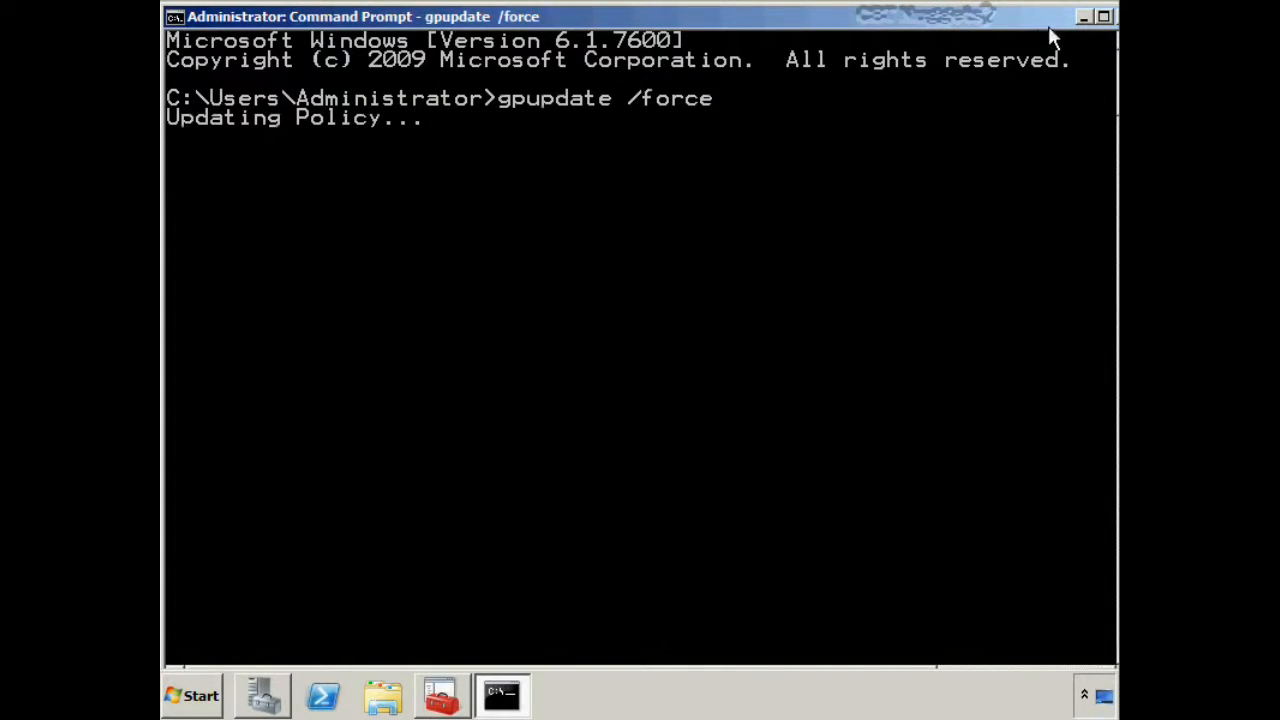
Minimize the Command Prompt, collapse the Group Policy Management node and minimize the management console, keeping it open
click(1084, 17)
click(1107, 13)
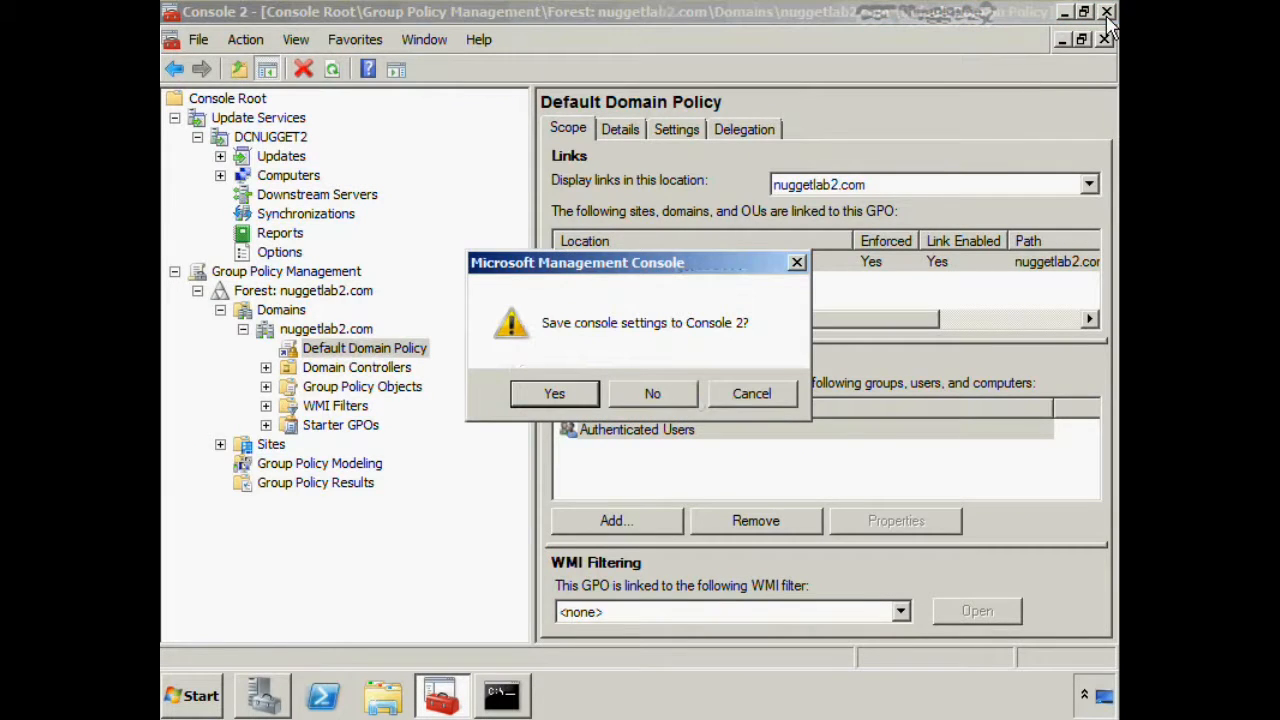
click(738, 400)
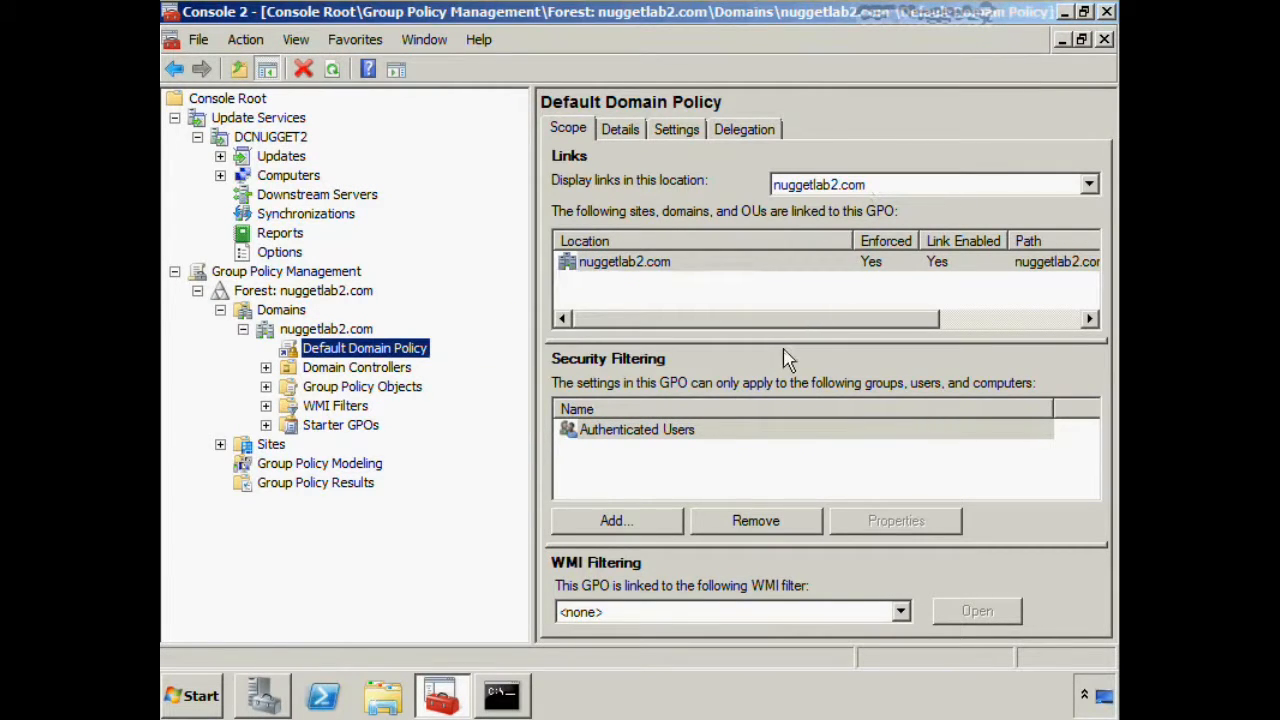
click(175, 271)
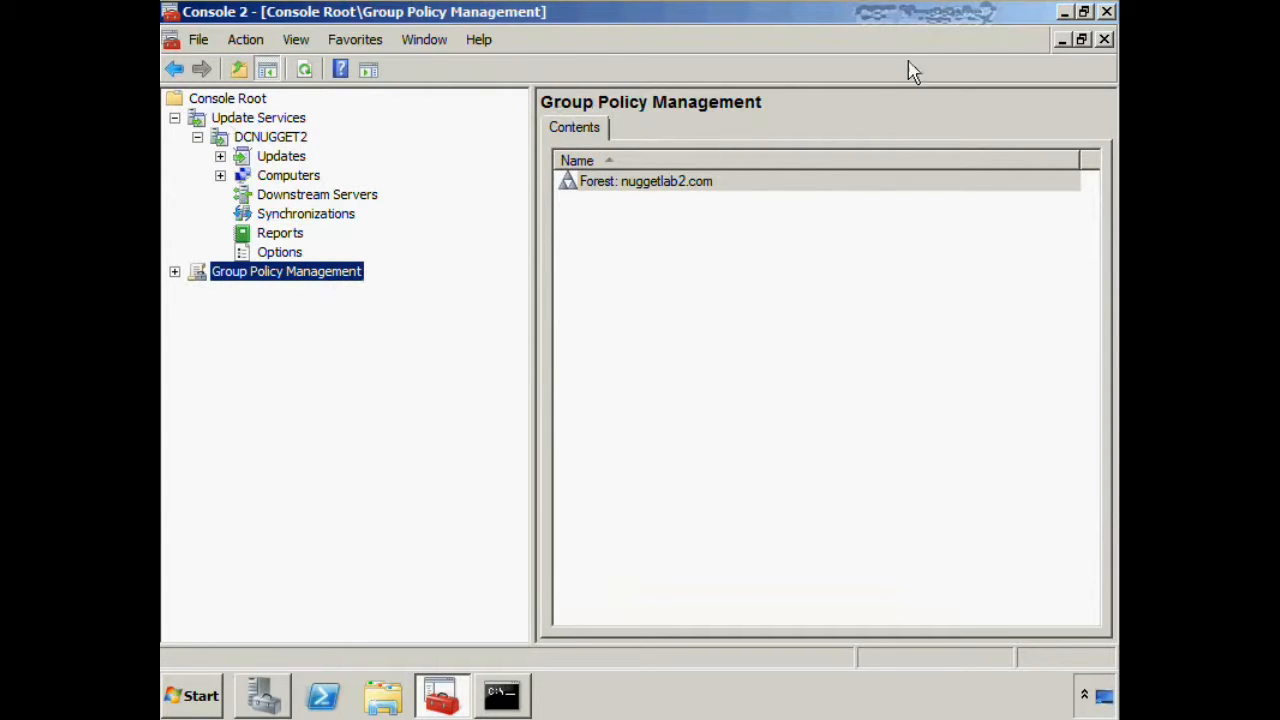
click(1064, 12)
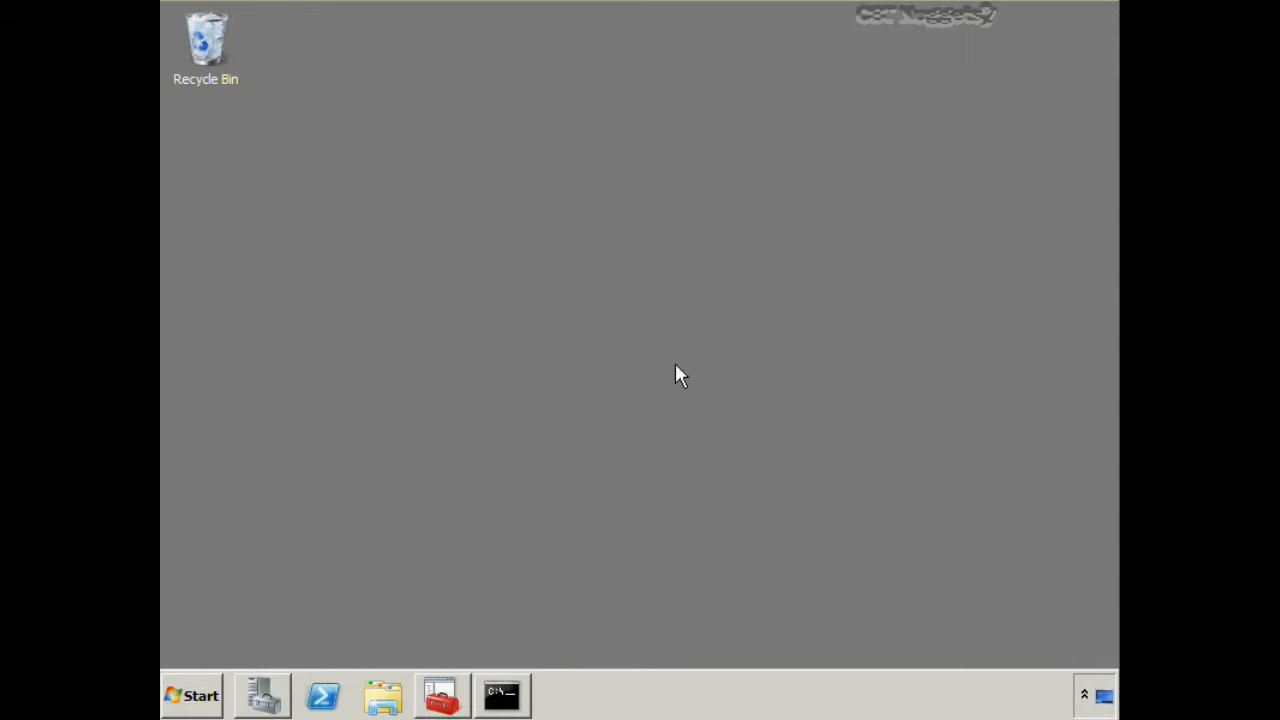
Review the installable roles in Server Manager's Add Roles Wizard without installing any, and view the Windows Server Update Services role page
click(263, 695)
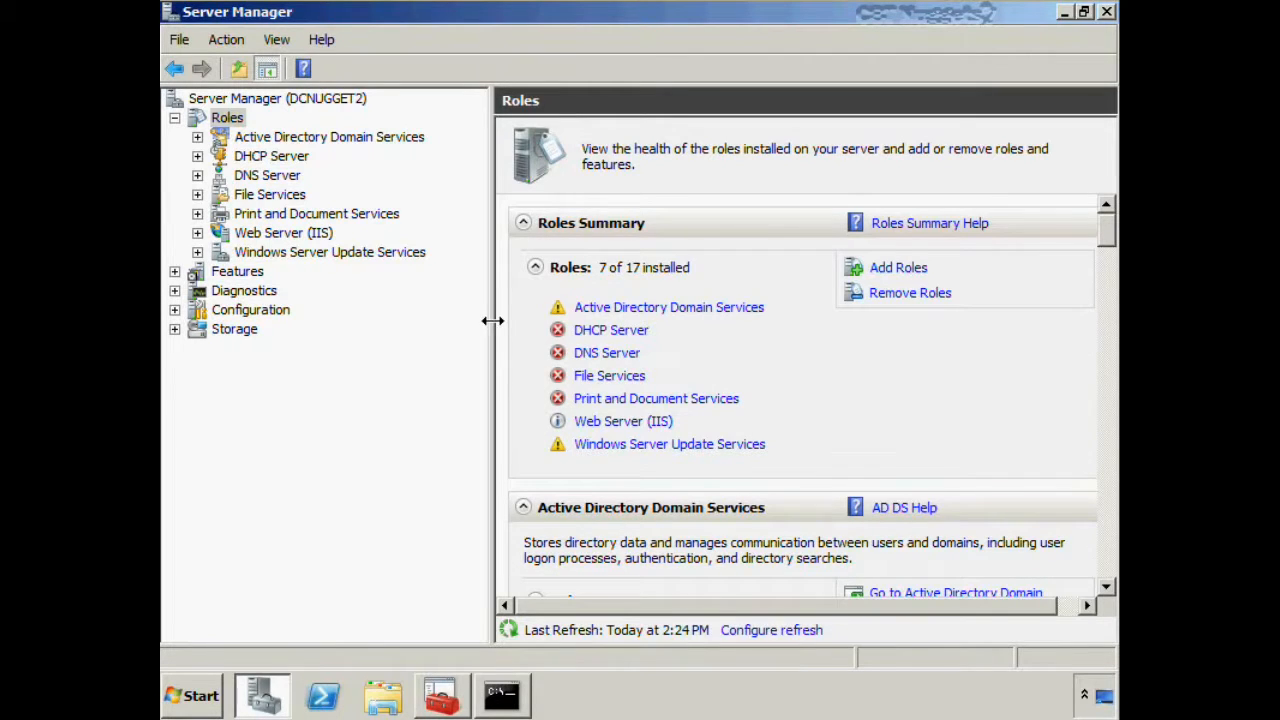
drag(491, 323, 476, 323)
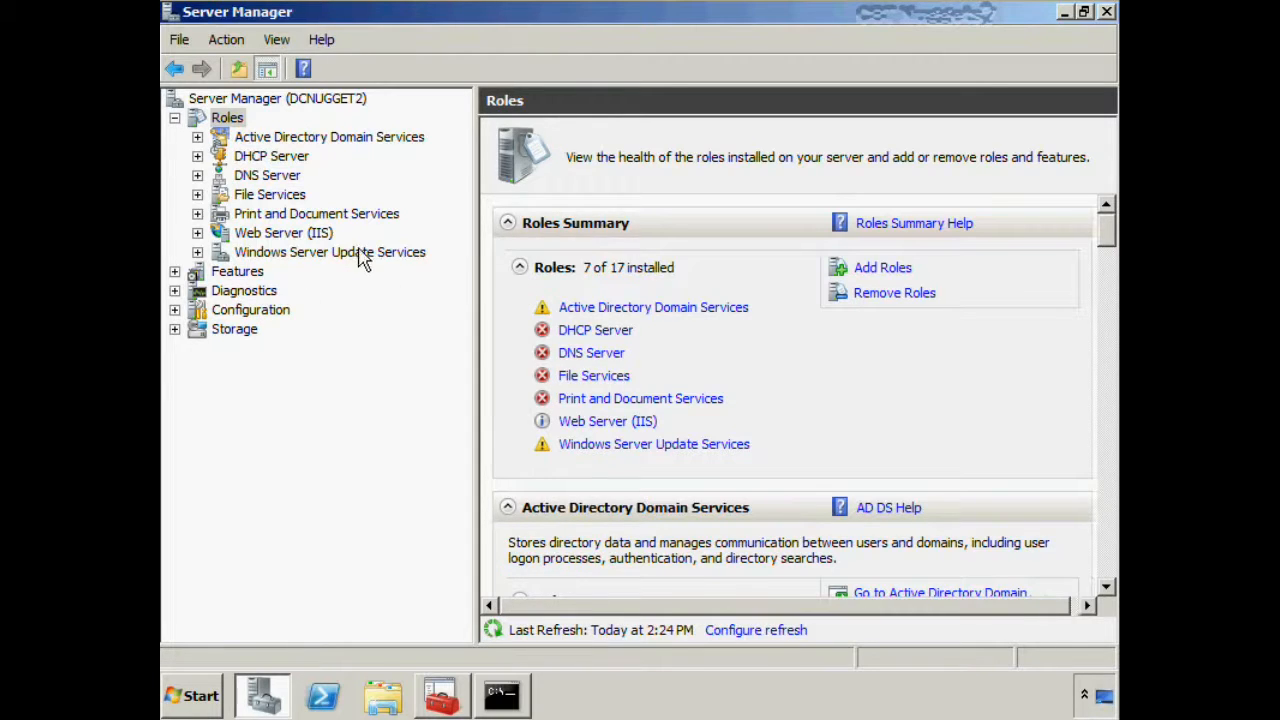
right_click(222, 120)
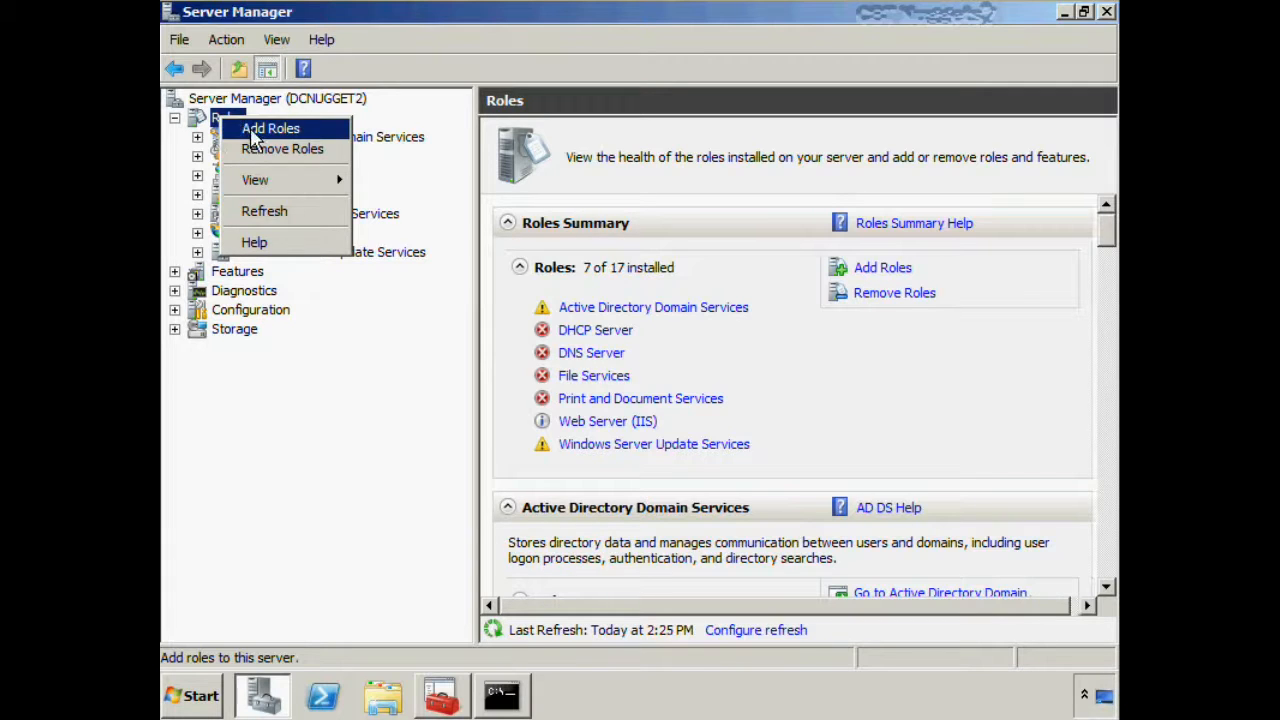
click(262, 129)
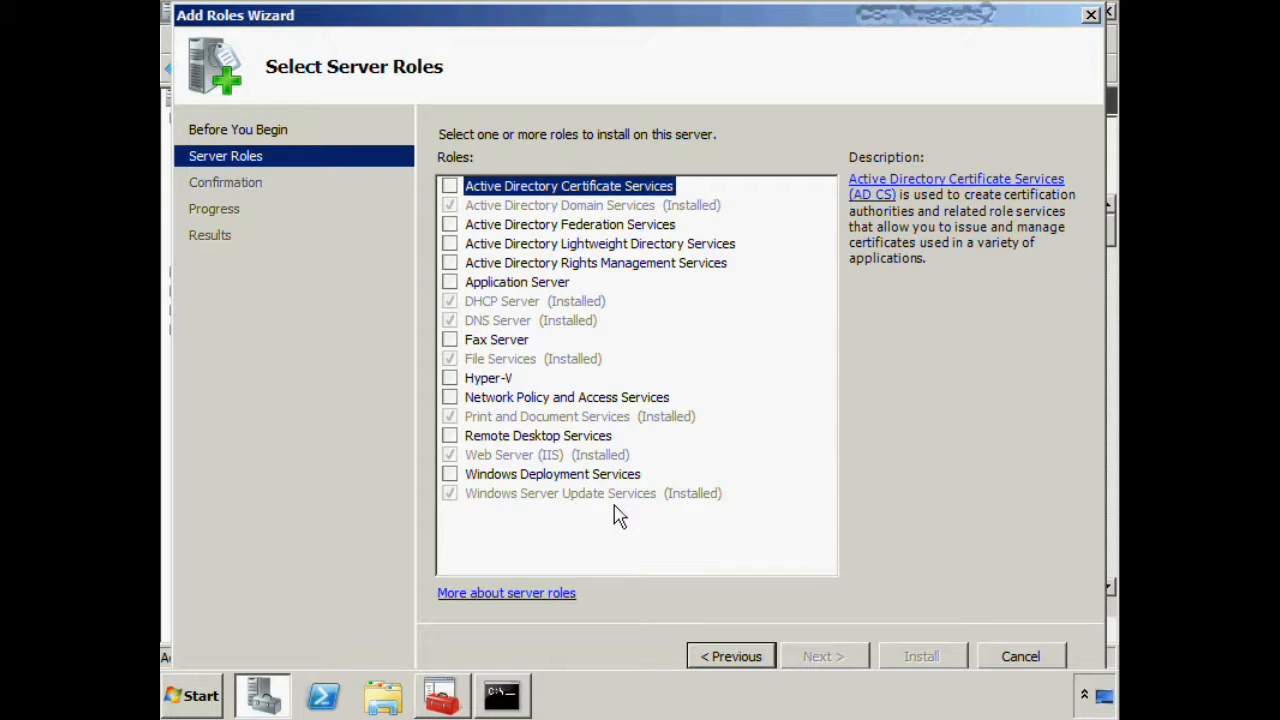
click(1017, 660)
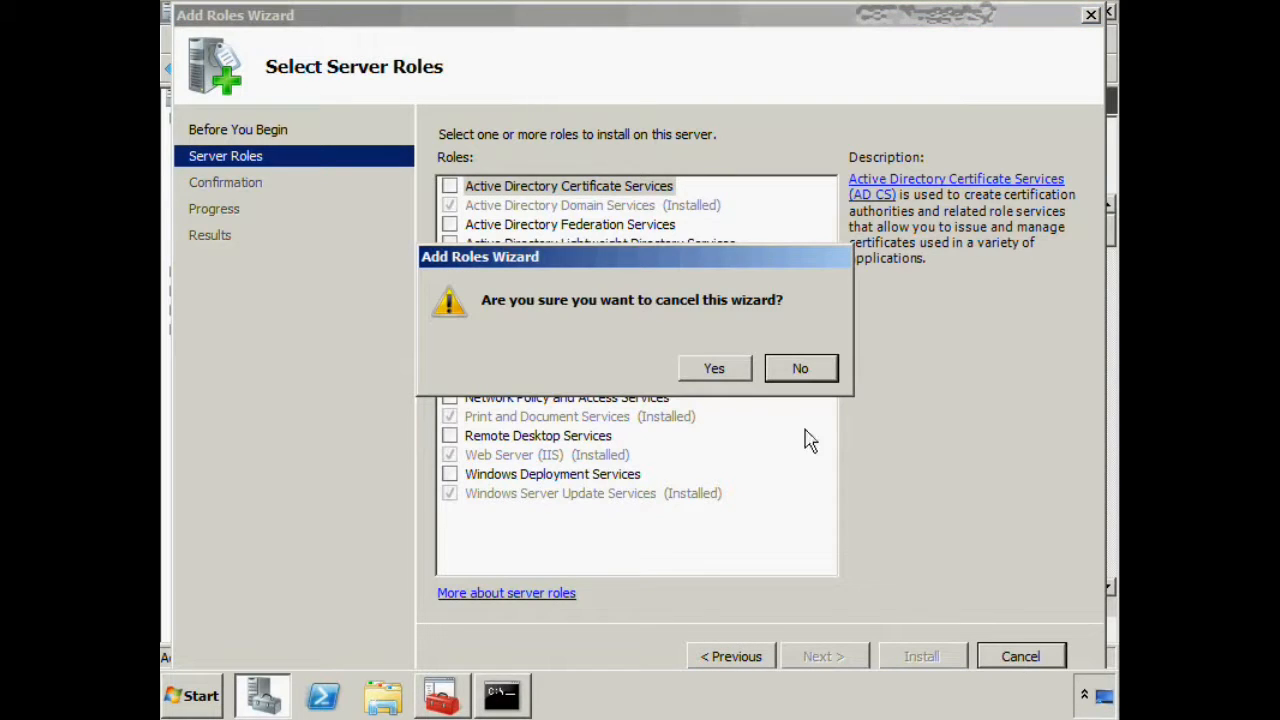
click(792, 372)
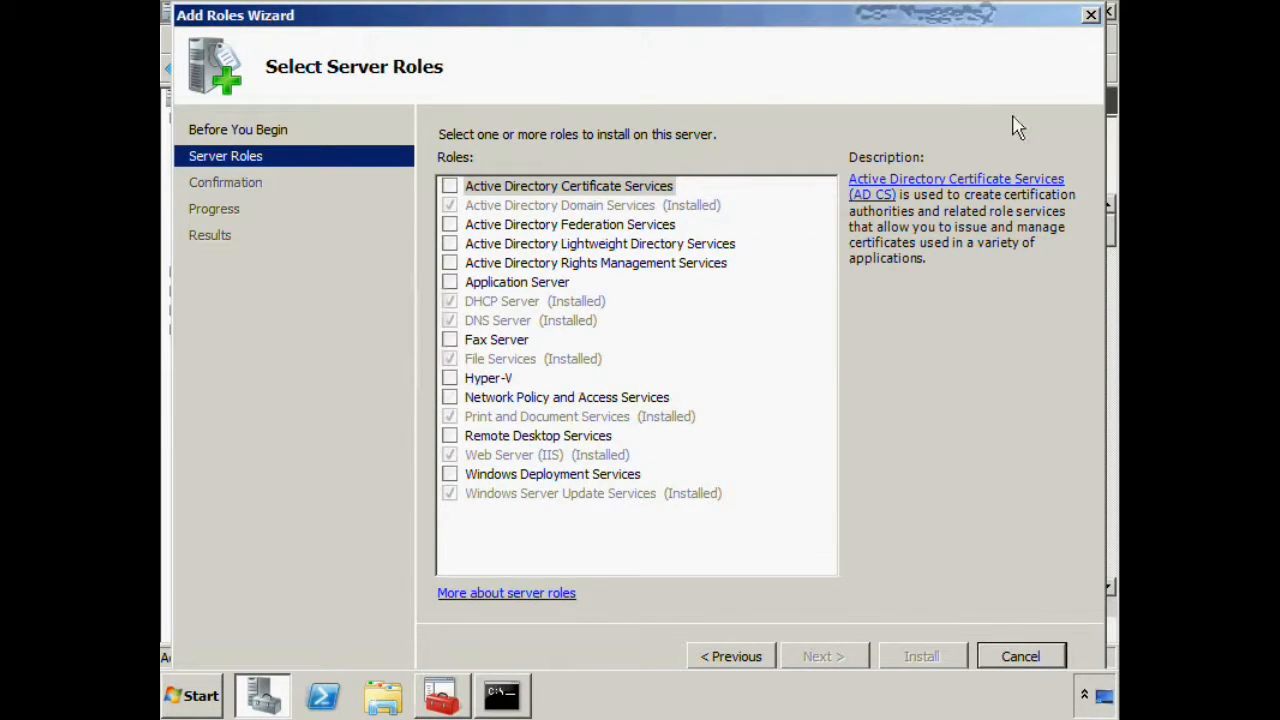
click(1091, 16)
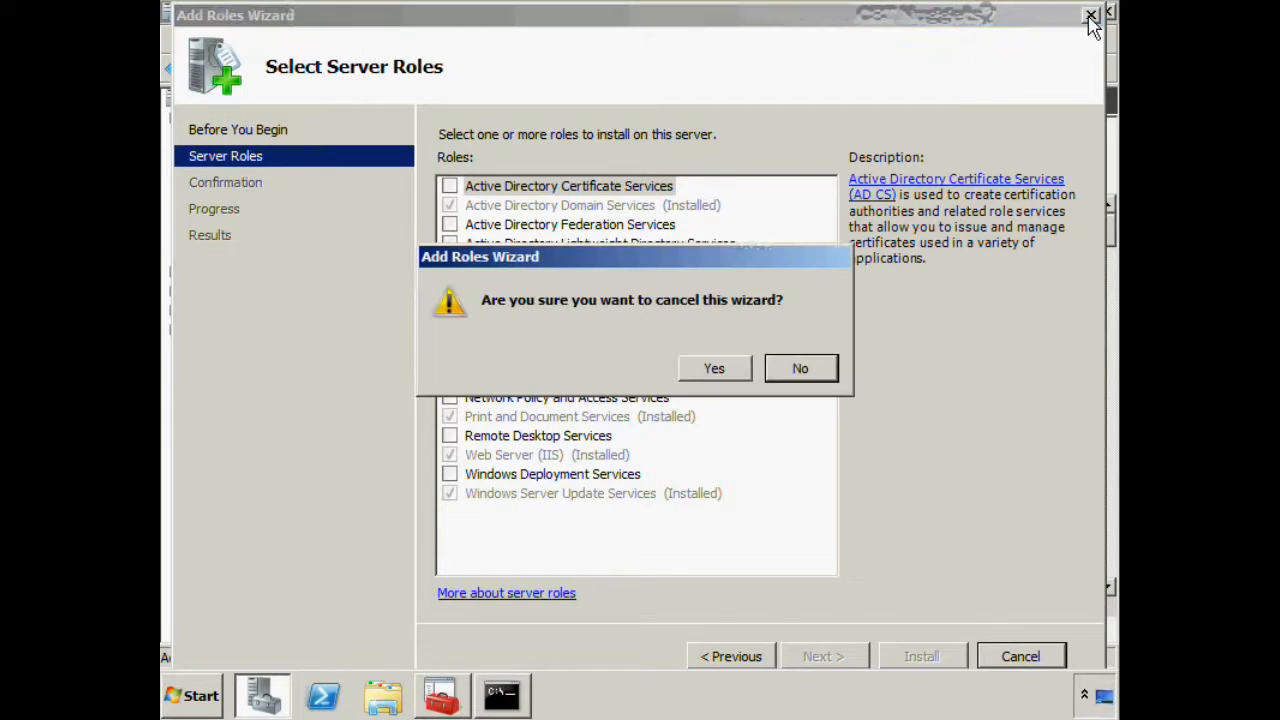
click(730, 368)
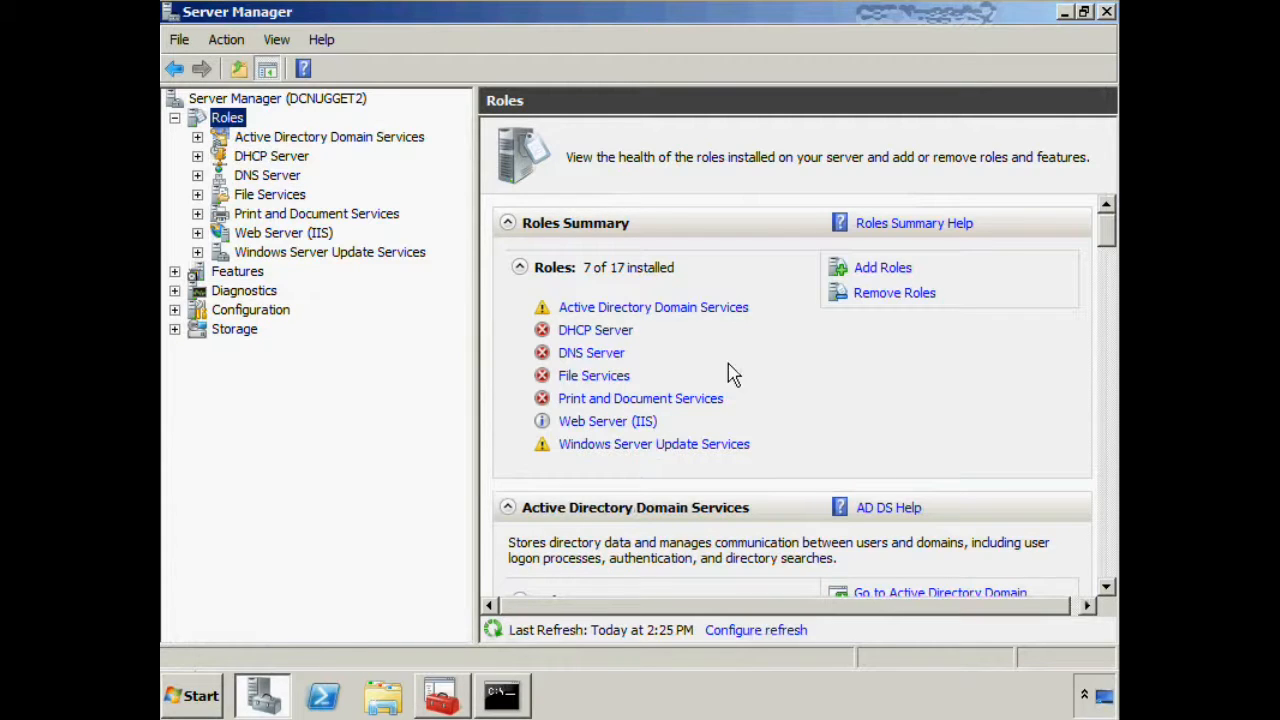
click(360, 254)
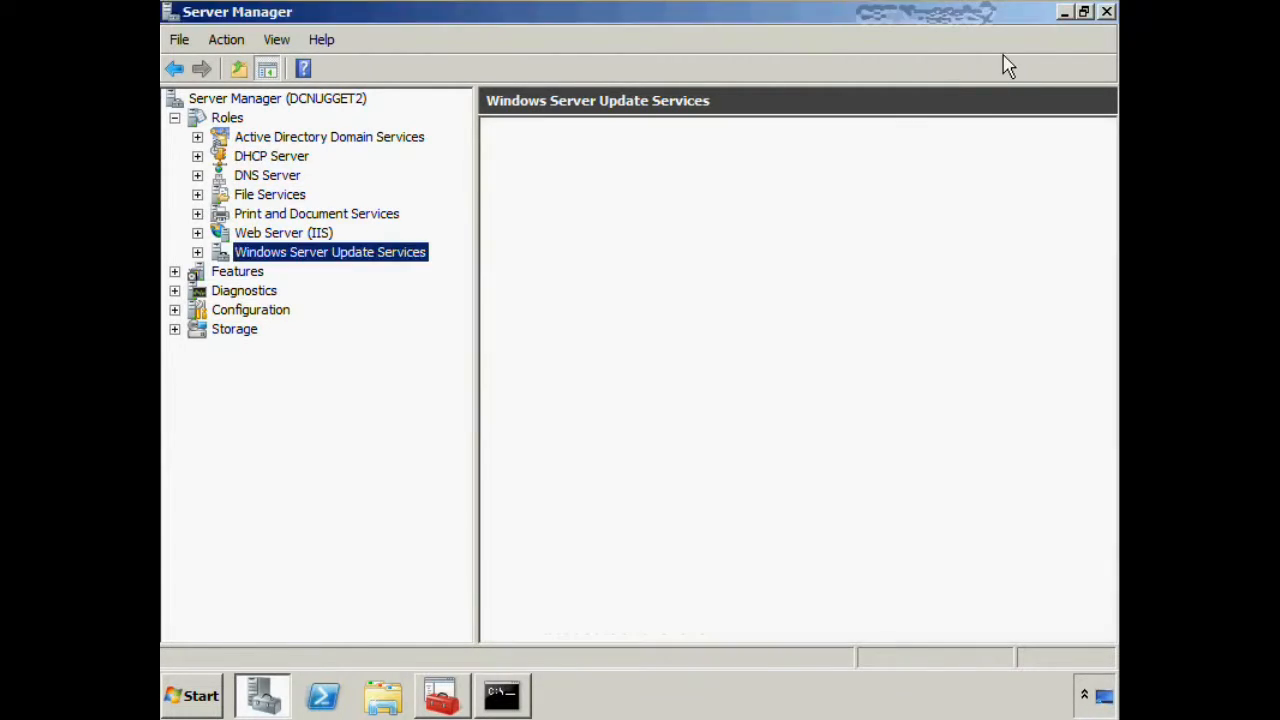
click(1107, 13)
click(200, 698)
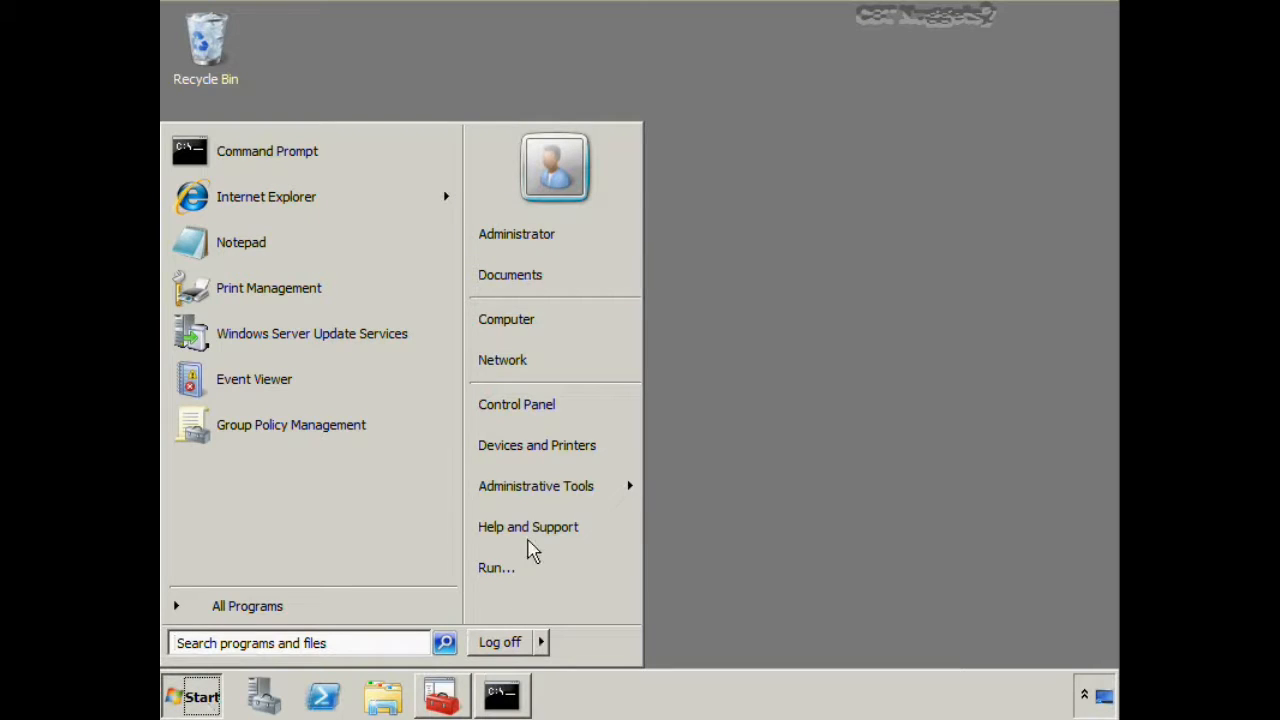
mouse_move(546, 503)
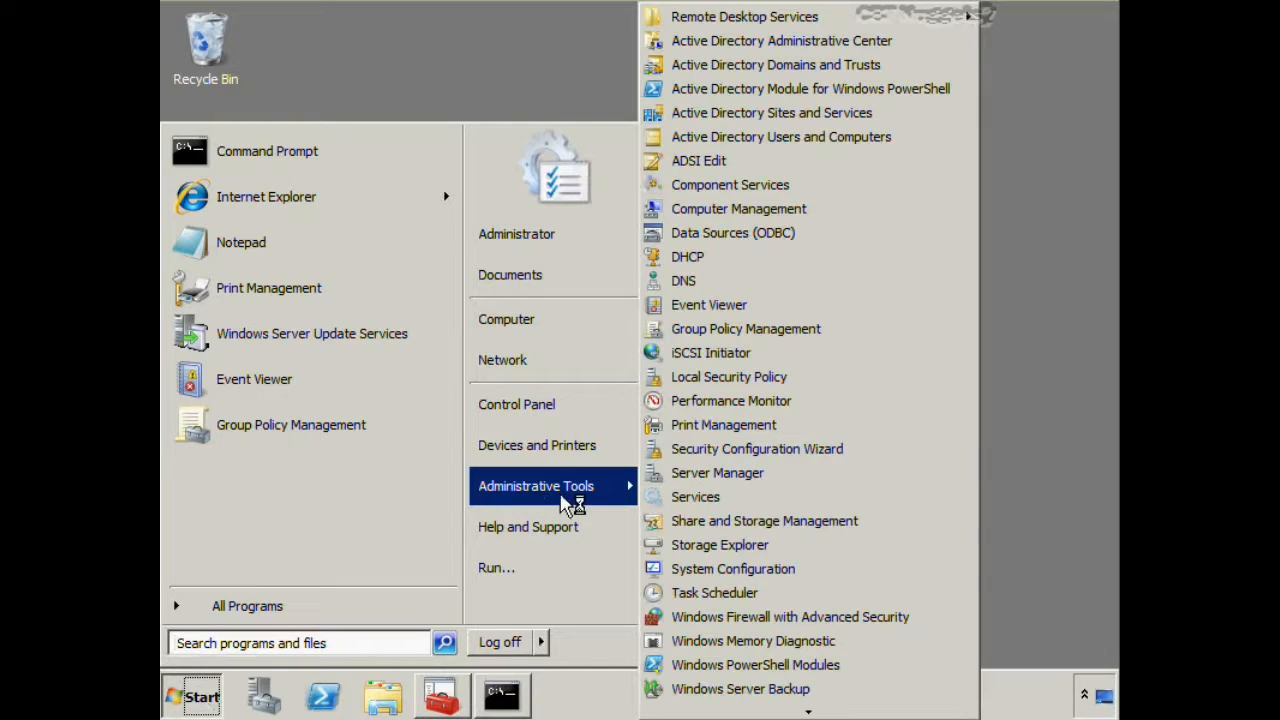
mouse_move(804, 712)
click(990, 600)
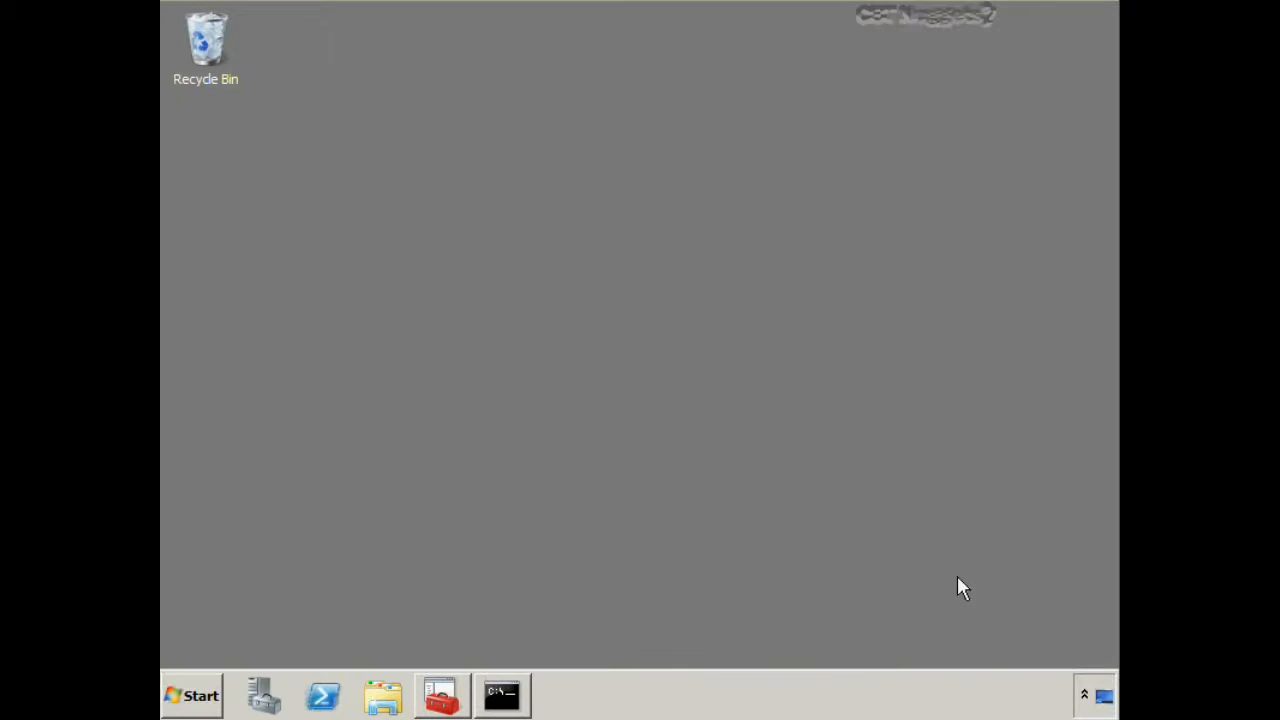
Switch to the Console 2 management console and review the DCNUGGET2 update server's overview and synchronization history
click(441, 697)
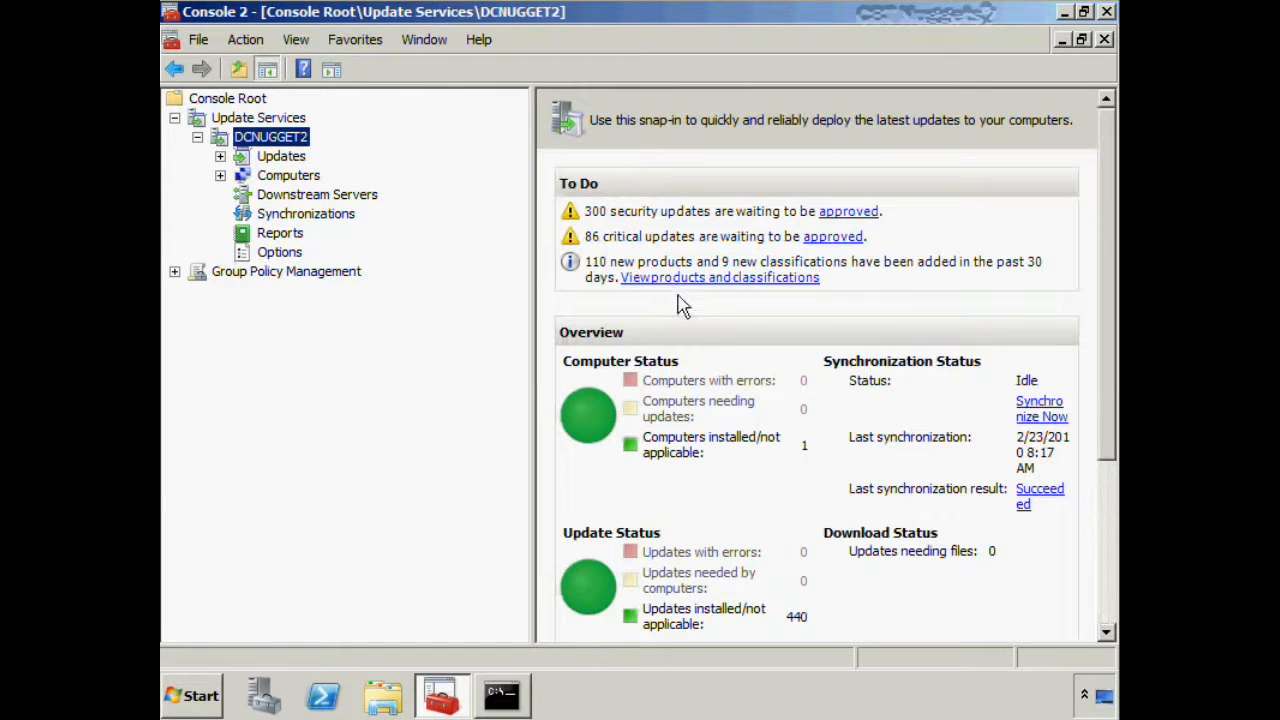
drag(530, 272, 459, 277)
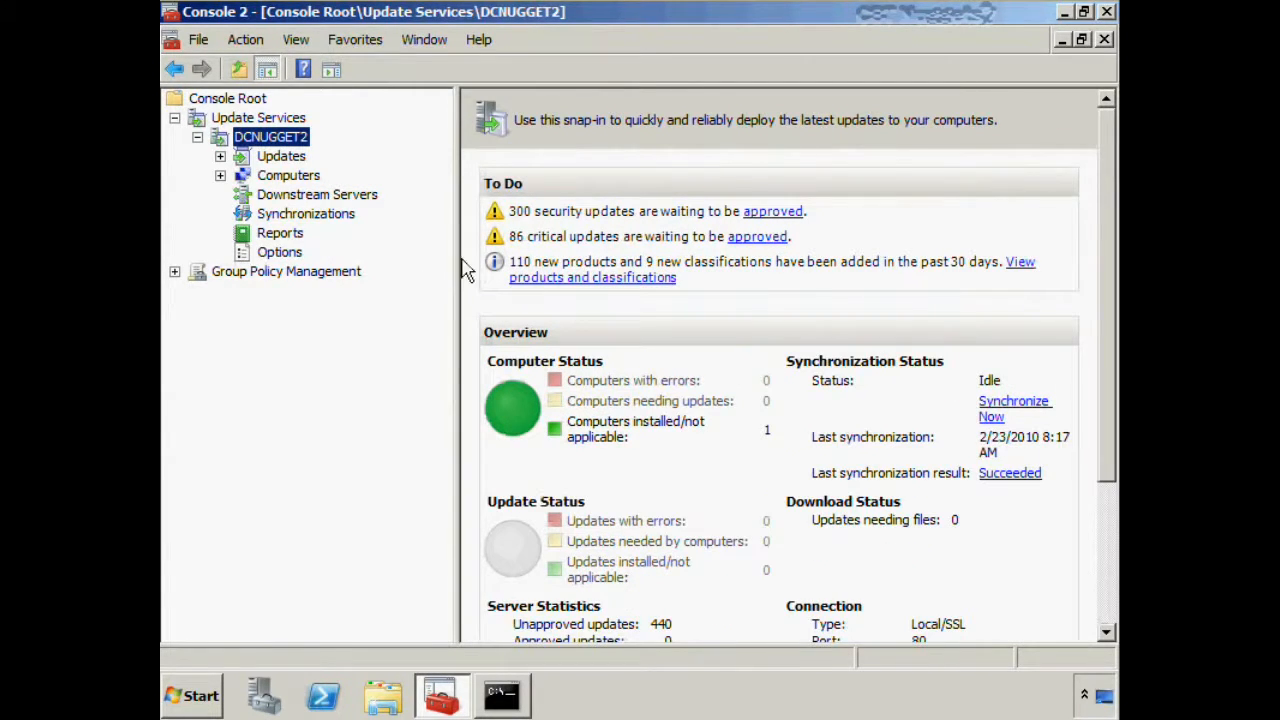
drag(452, 252, 436, 256)
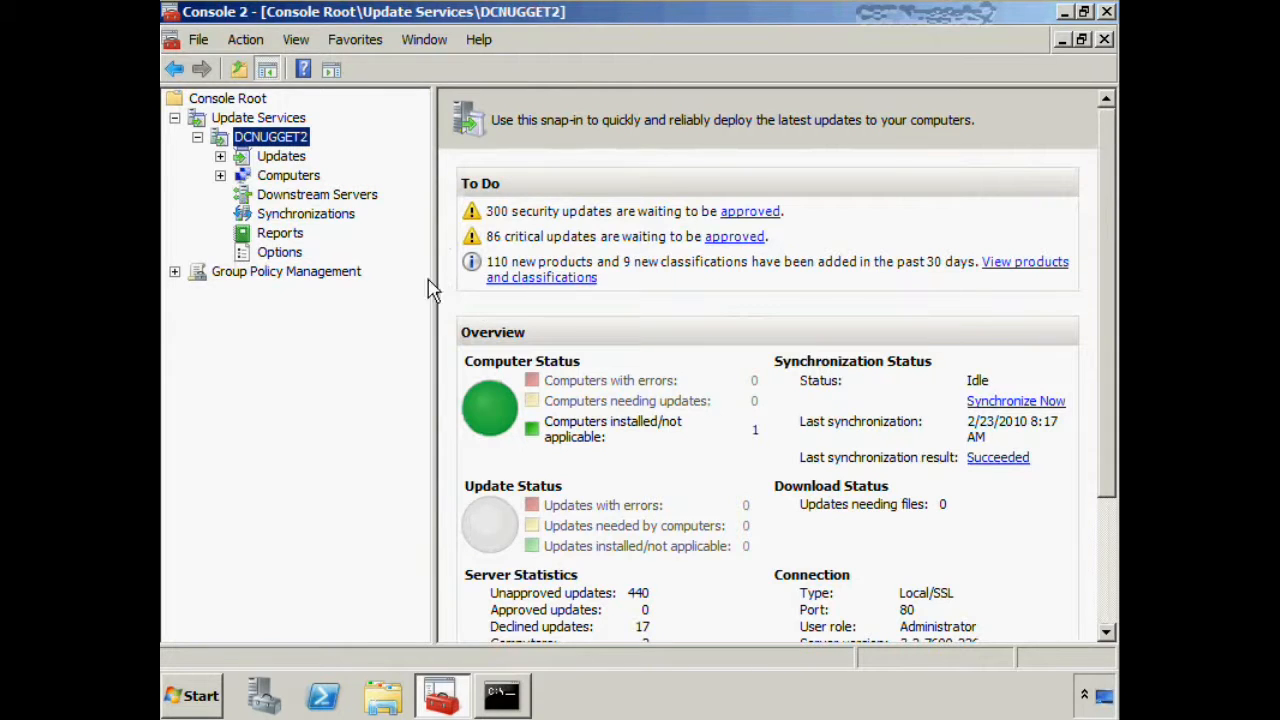
drag(430, 276, 414, 290)
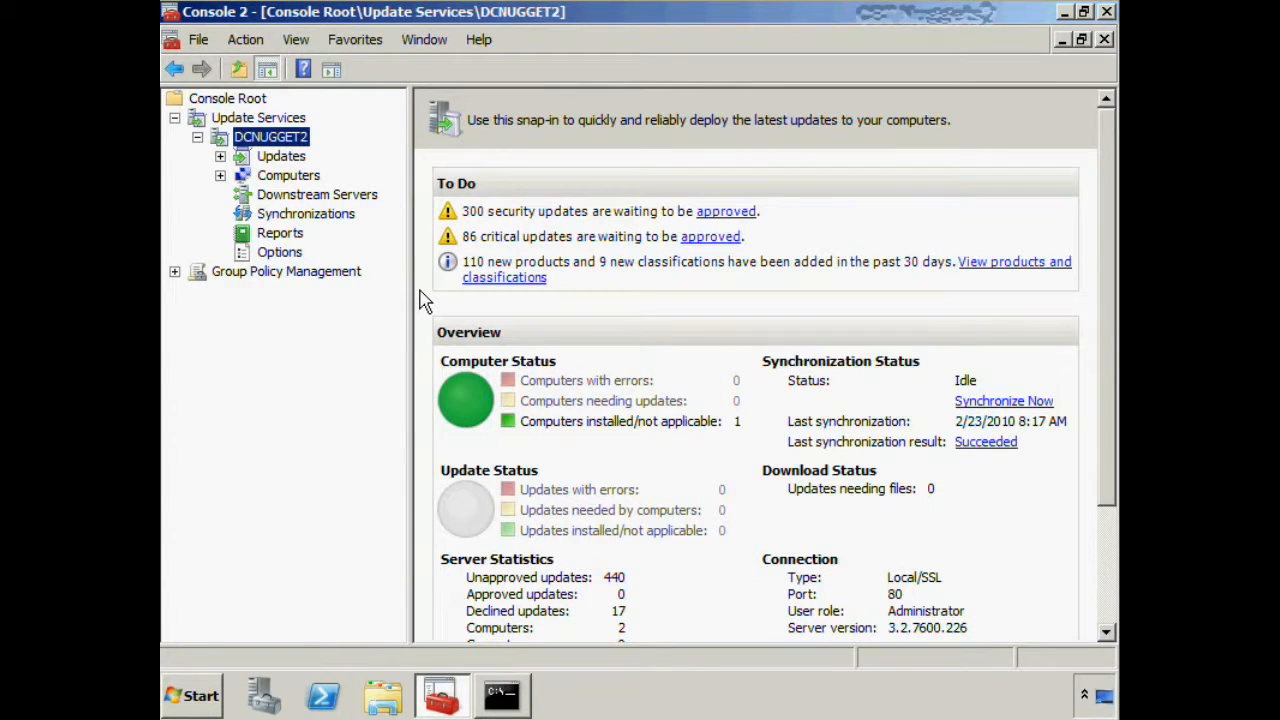
click(311, 222)
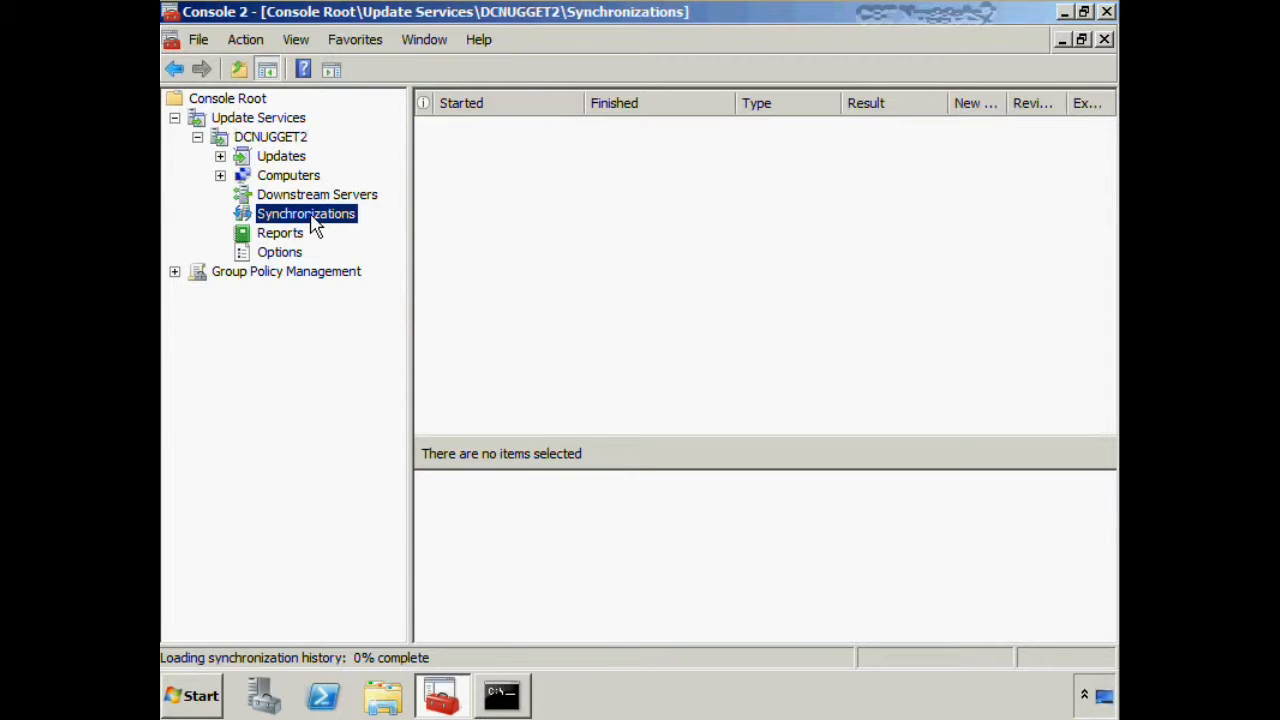
List all unapproved updates of any status under the DCNUGGET2 server's All Updates view
click(221, 157)
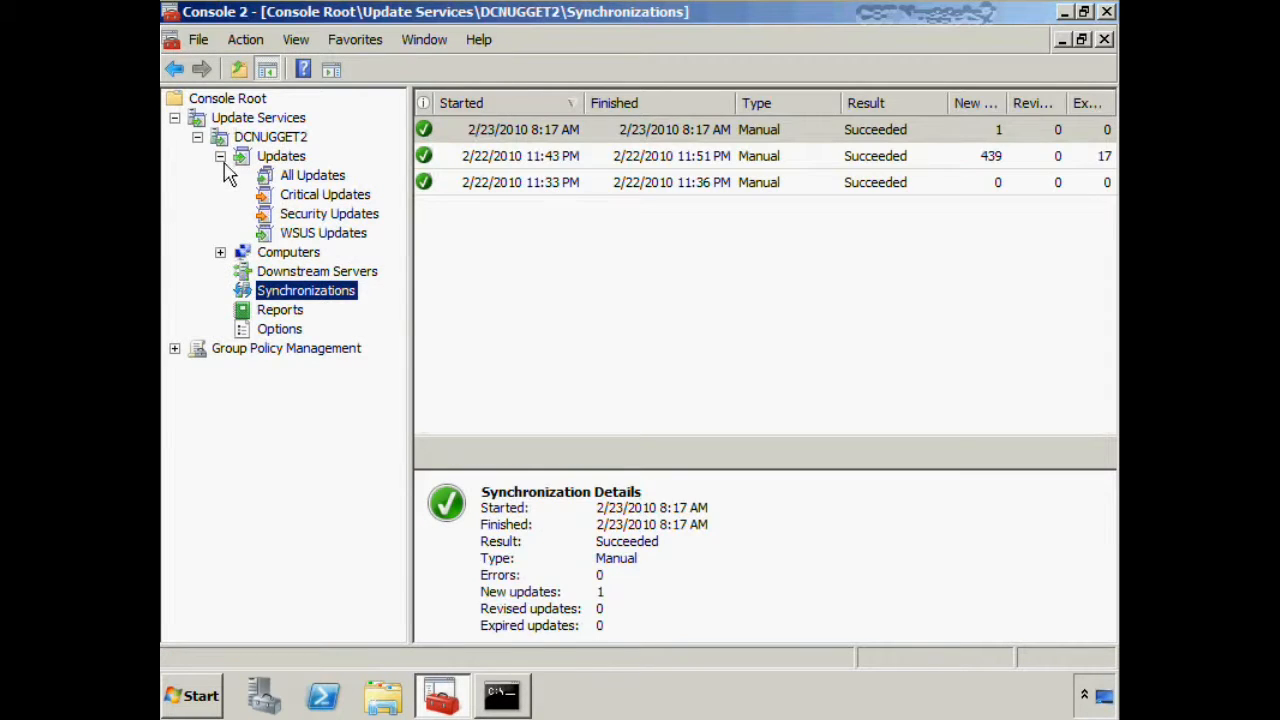
click(314, 177)
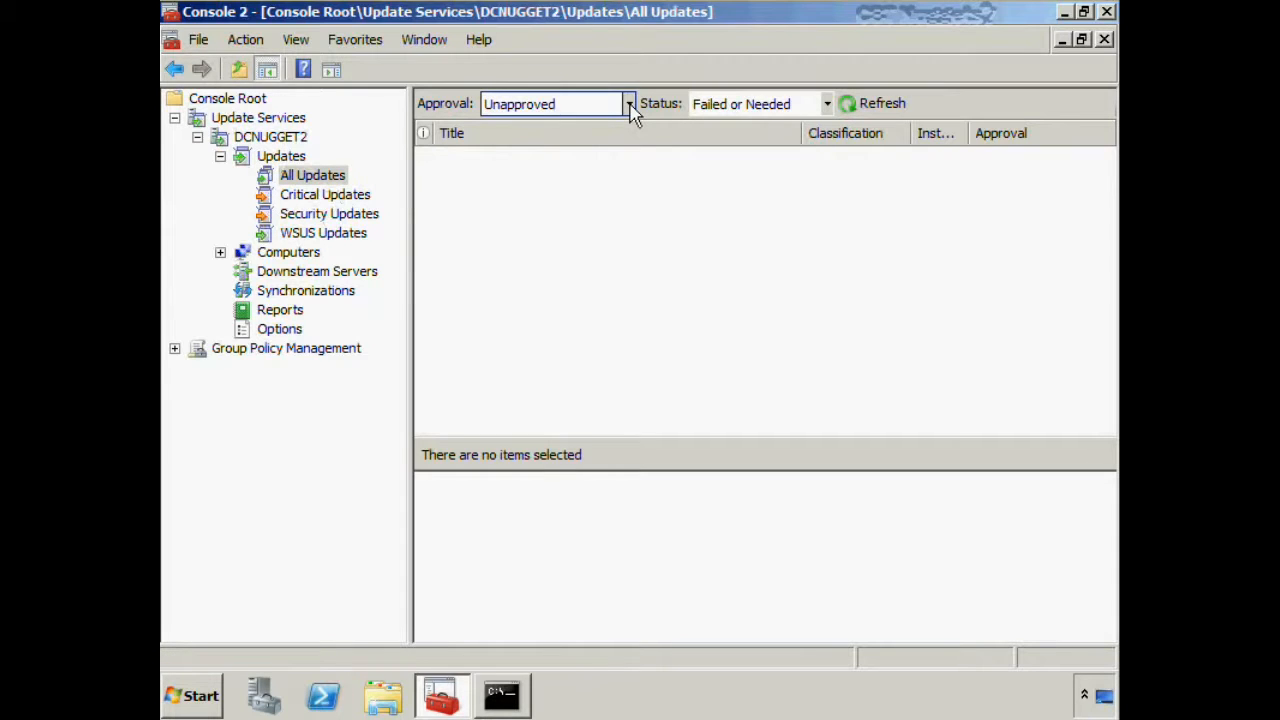
click(827, 104)
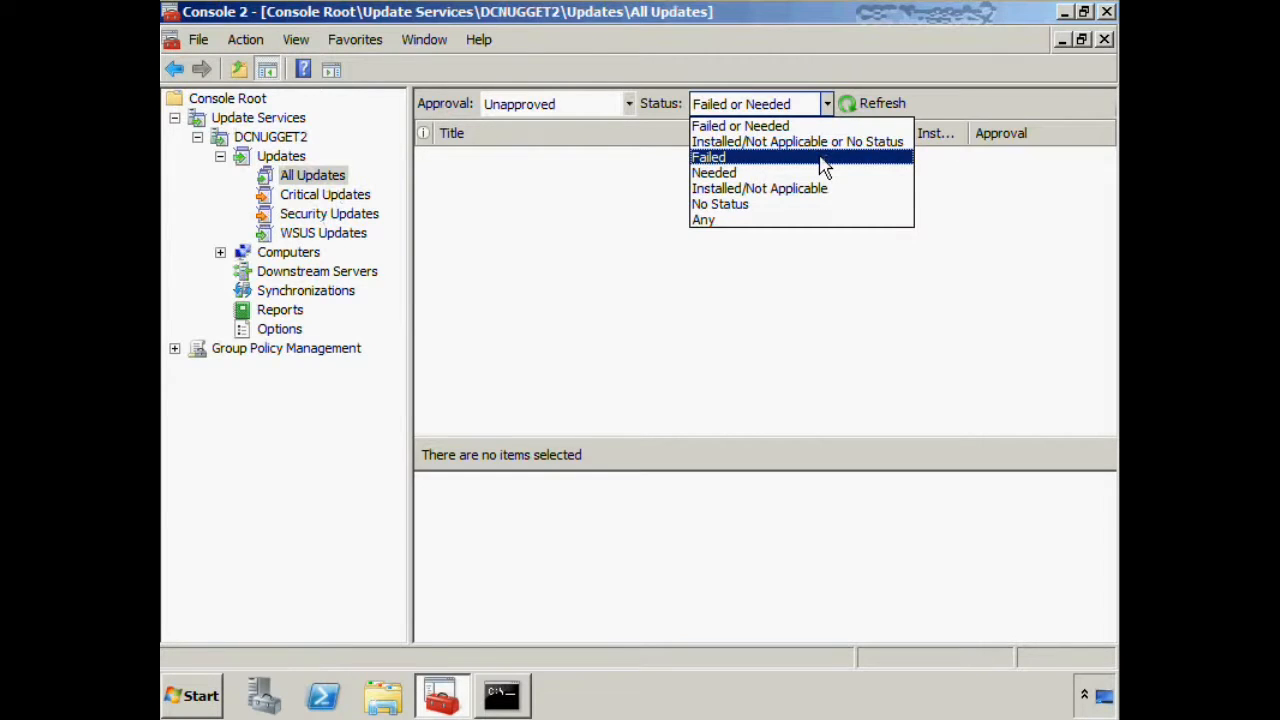
click(815, 221)
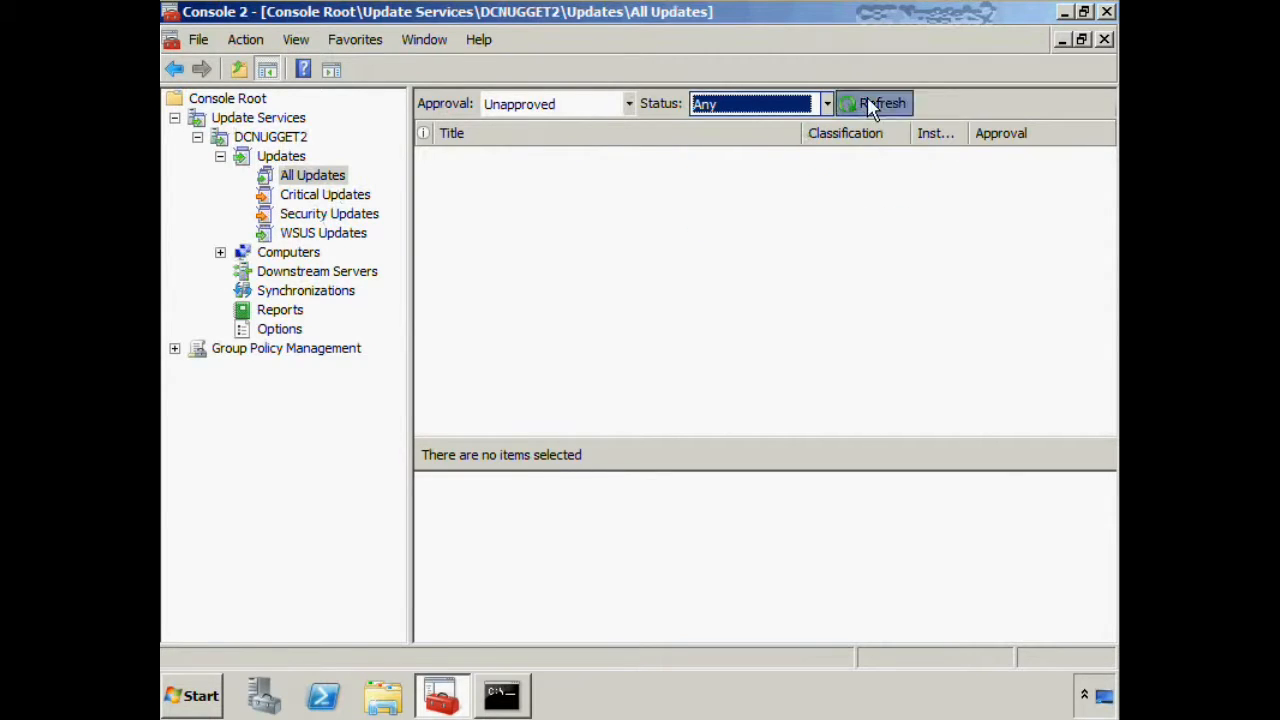
click(870, 104)
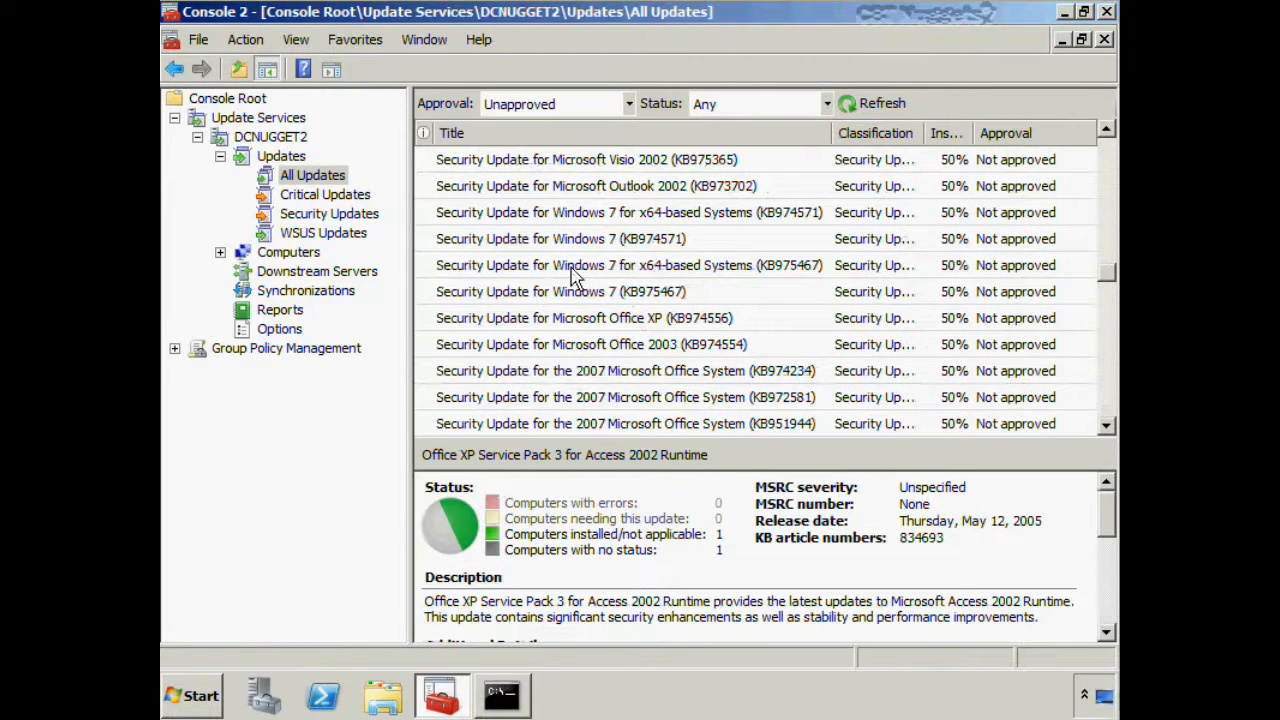
Approve the Security Update for Windows 7 for x64-based Systems (KB975467) for installation on the Unassigned Computers group
click(575, 270)
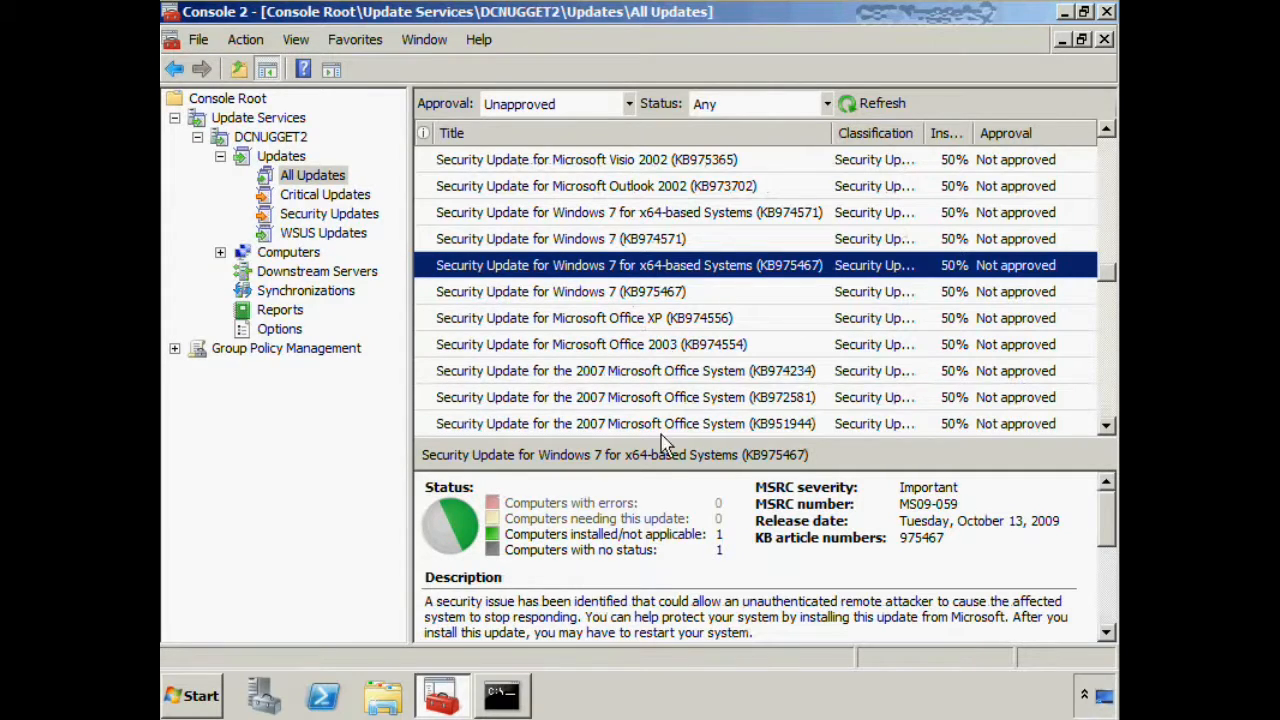
drag(655, 450, 641, 348)
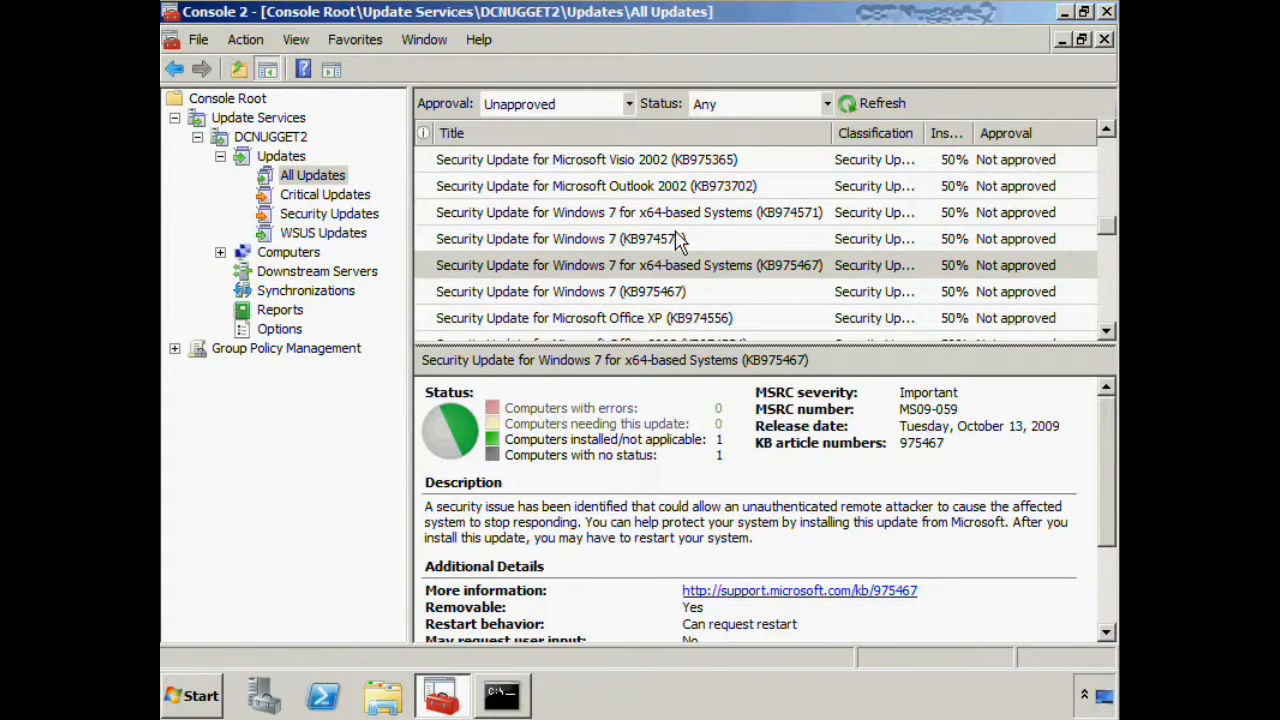
right_click(678, 270)
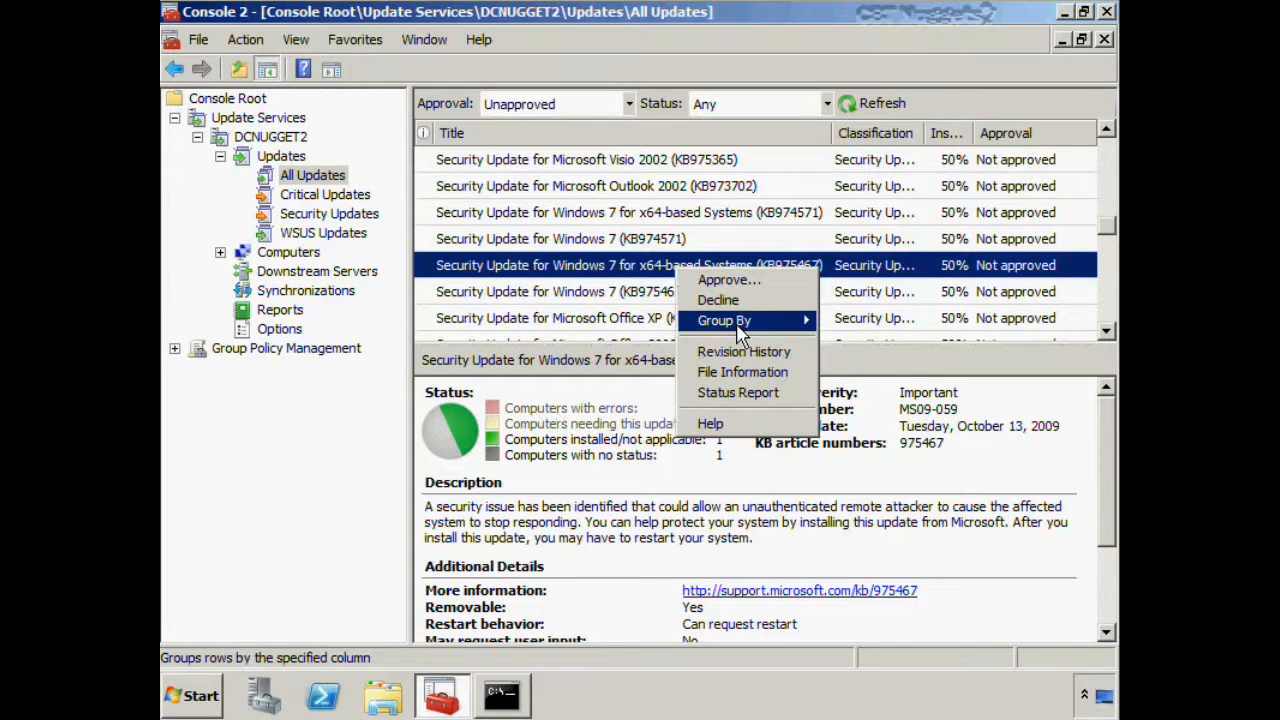
click(738, 282)
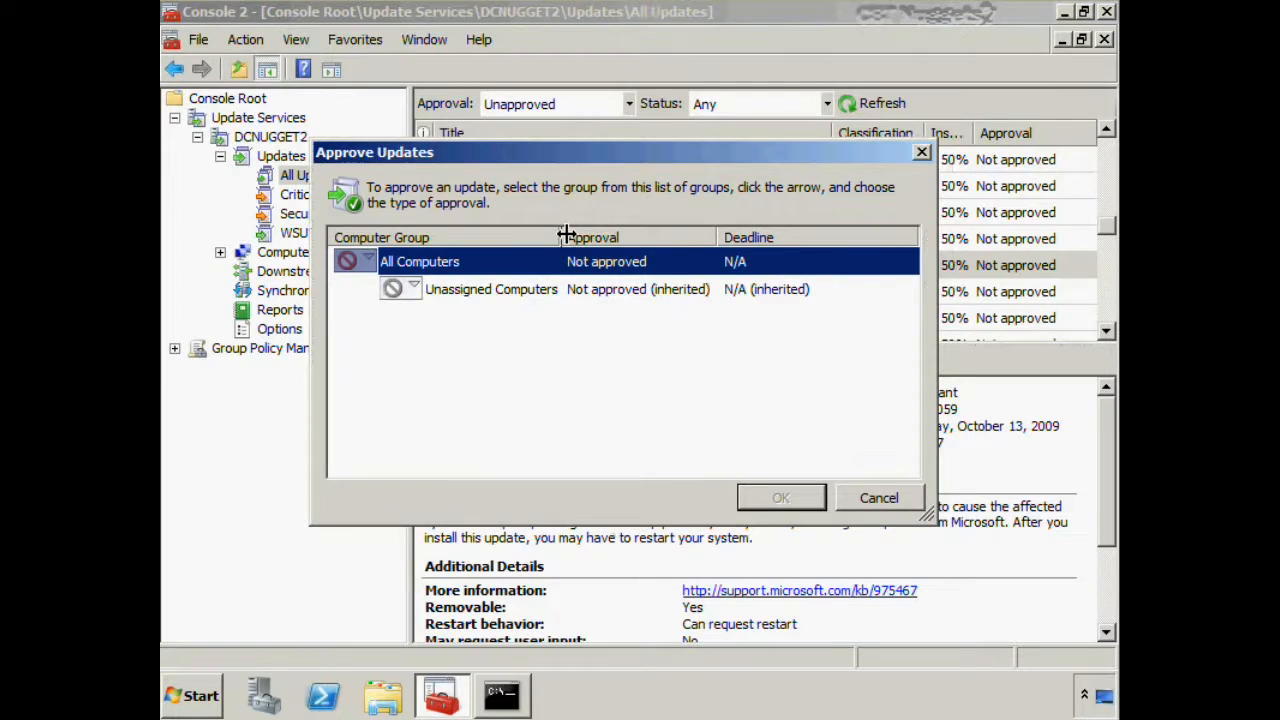
drag(566, 236, 575, 230)
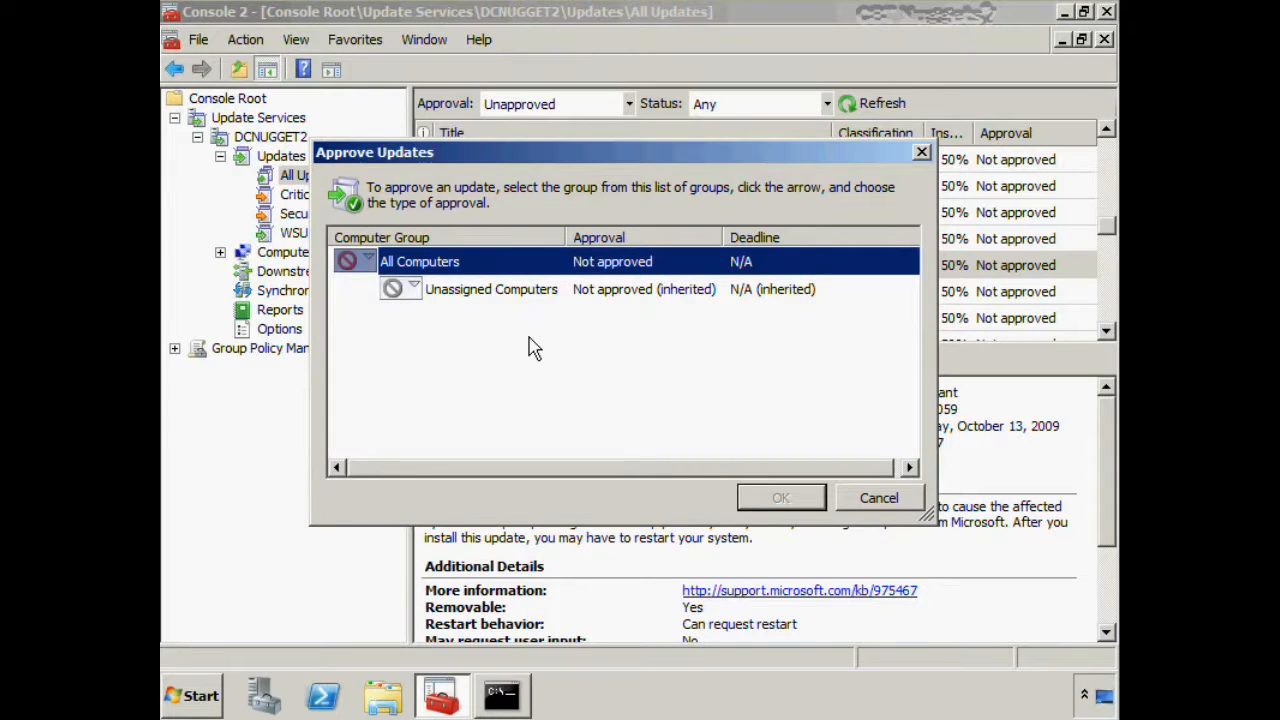
click(418, 287)
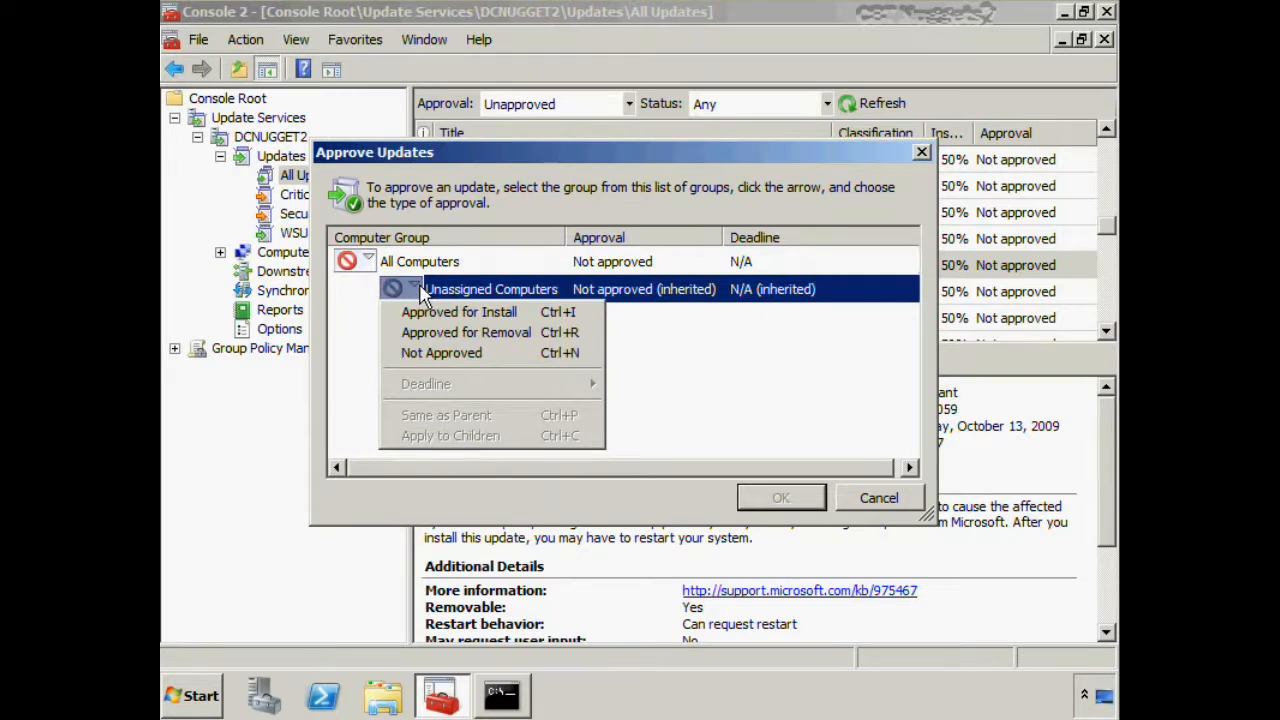
click(548, 314)
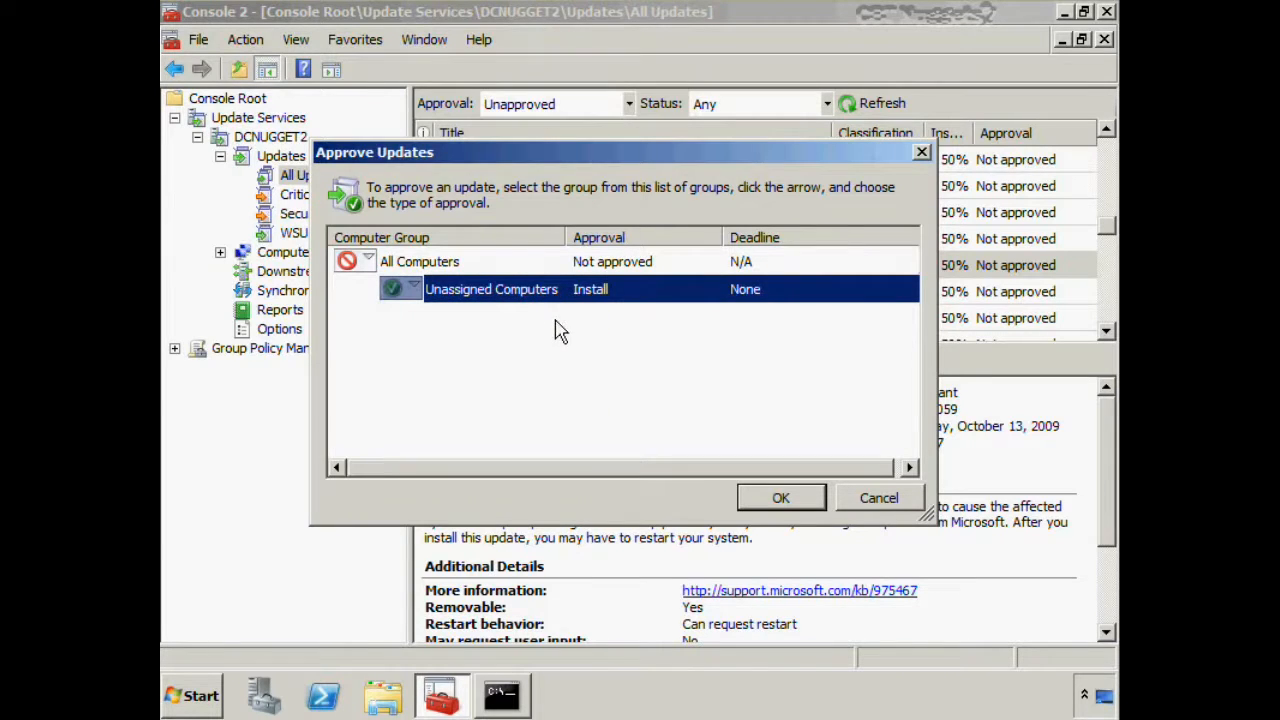
click(795, 499)
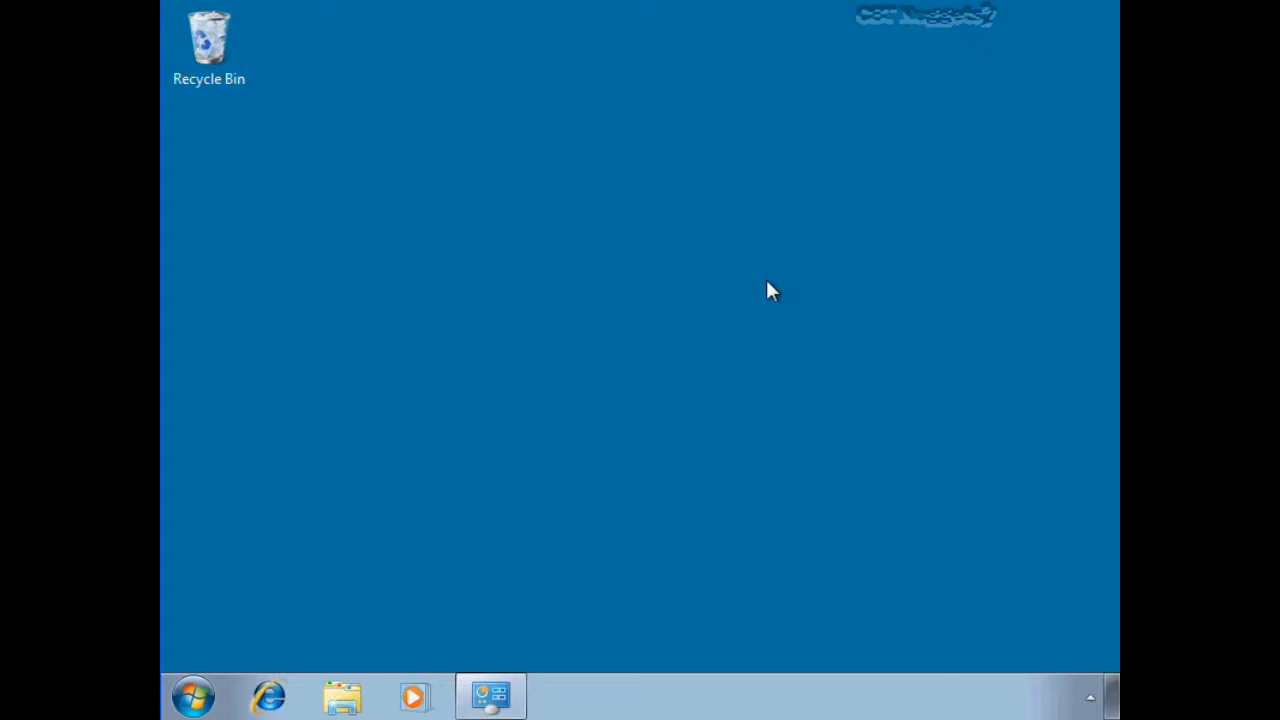
Switch to Windows Update on the Windows 7 client and check online for updates from Microsoft Update
click(491, 694)
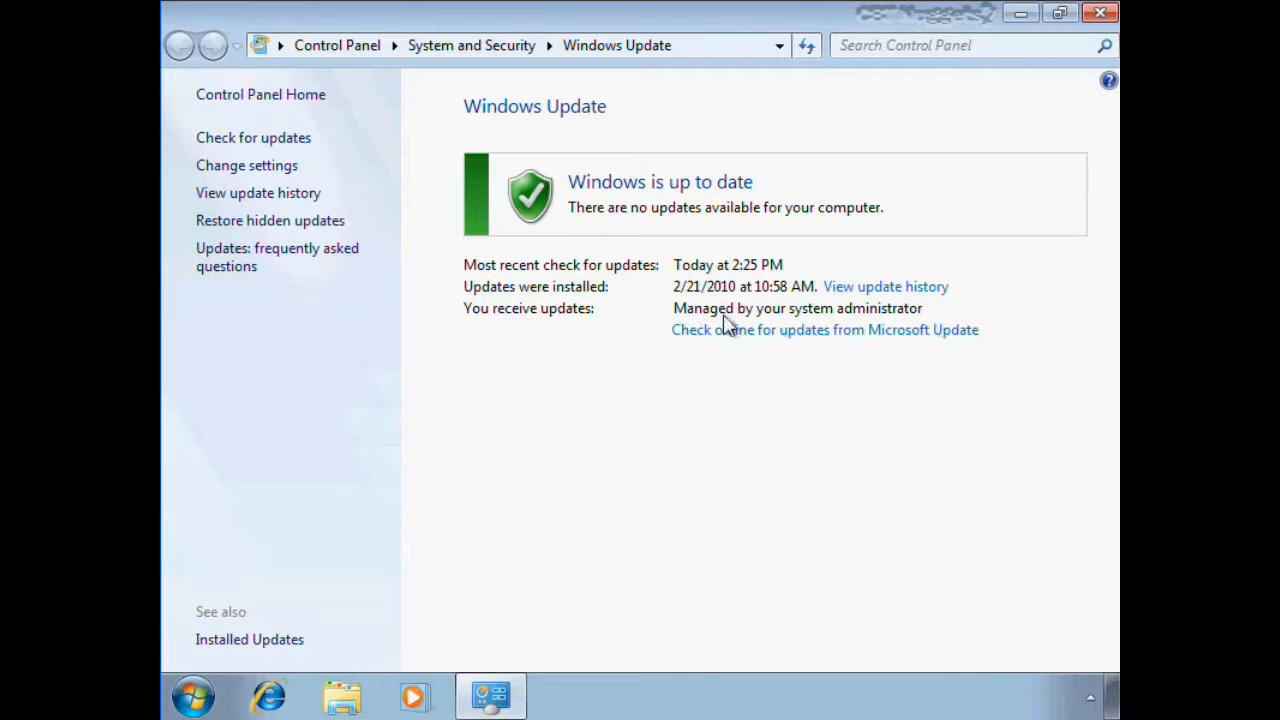
click(925, 329)
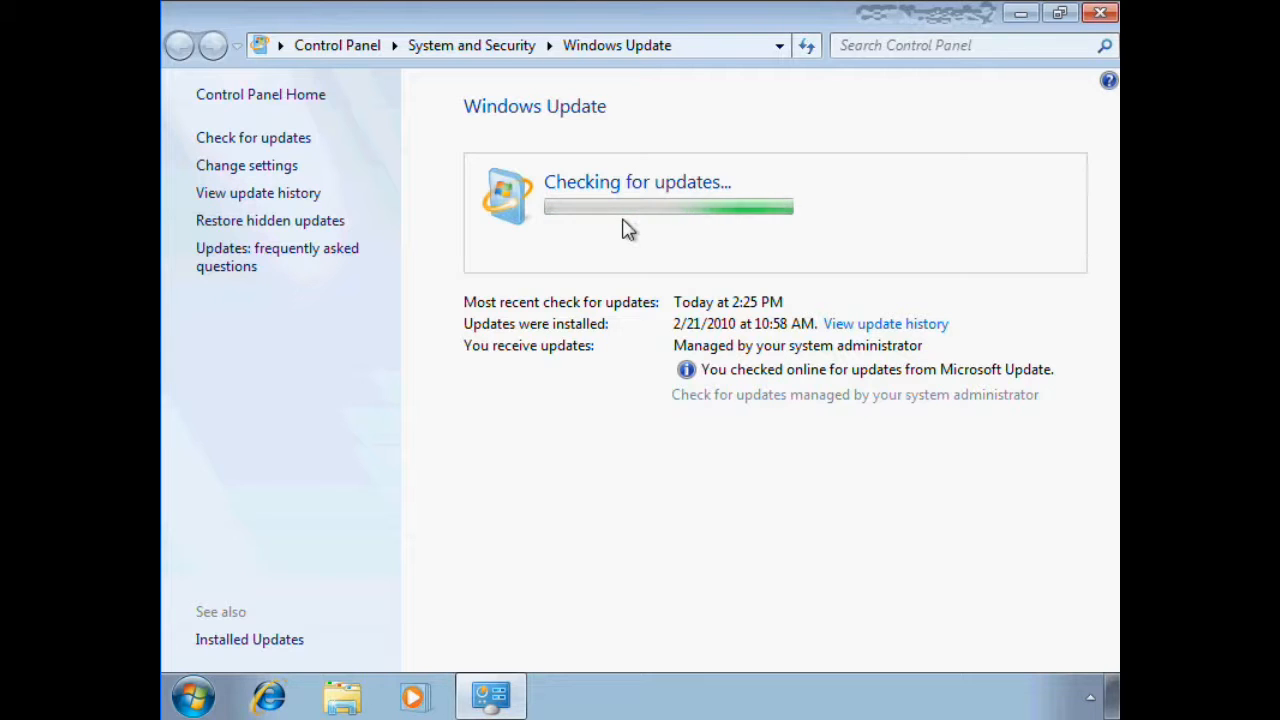
Review the client's Windows Update settings, clear the option for receiving recommended updates, and close the window without saving
click(229, 168)
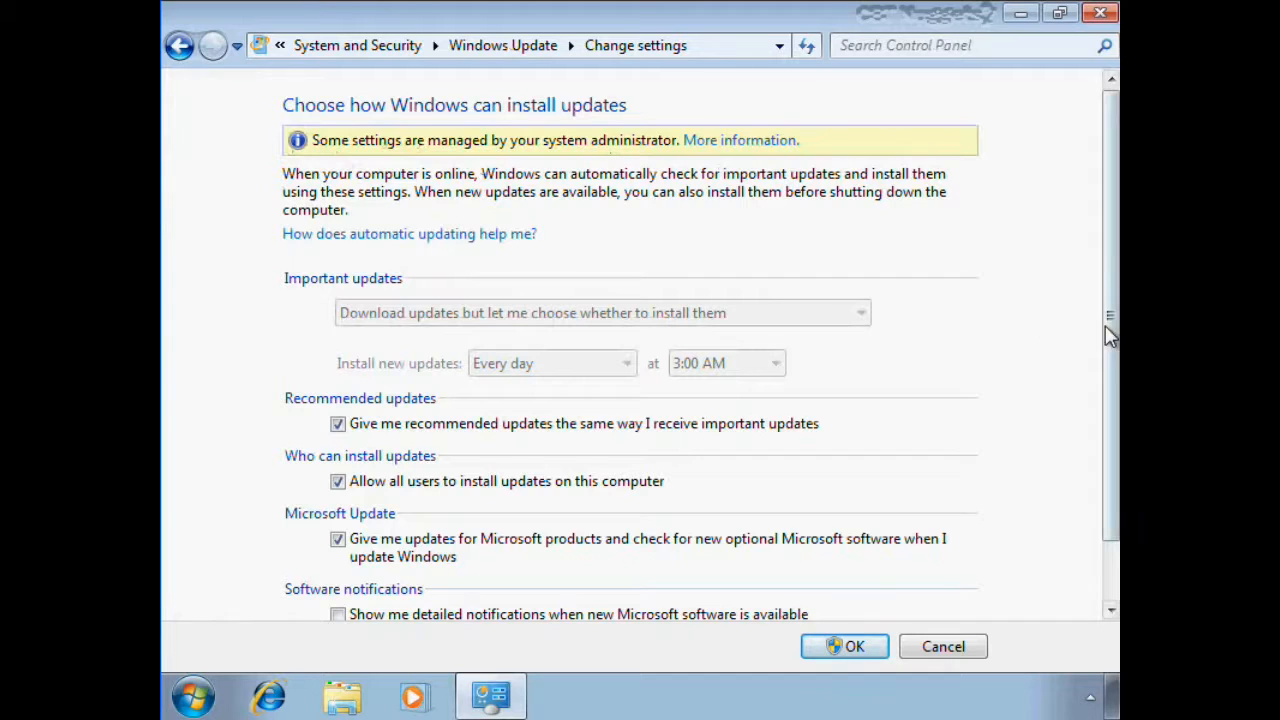
drag(1109, 327, 1108, 405)
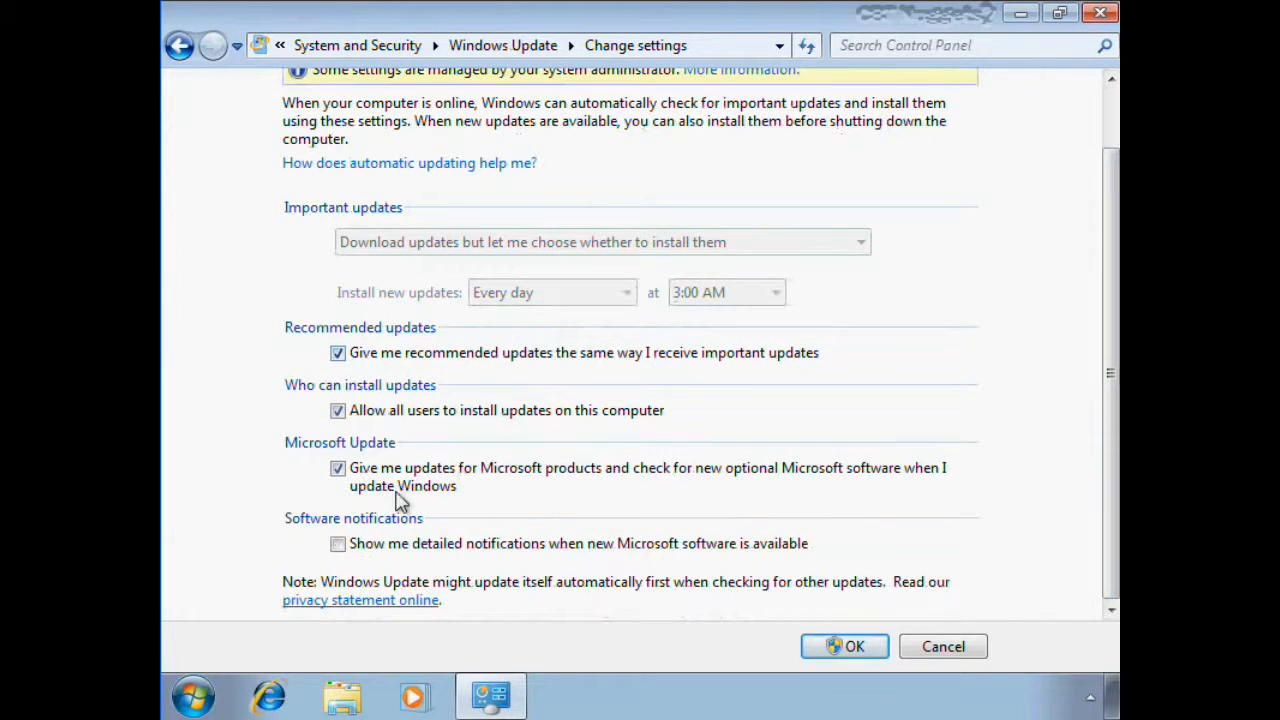
click(340, 355)
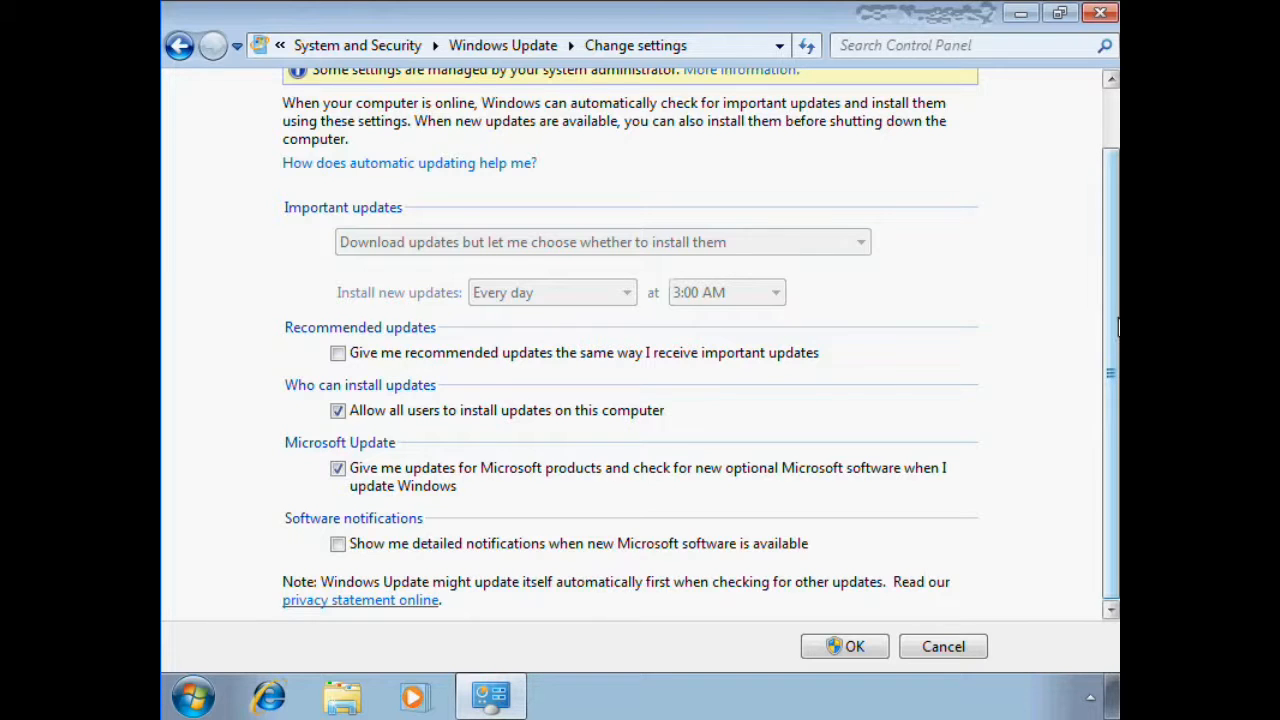
drag(1112, 322, 1103, 86)
click(1100, 13)
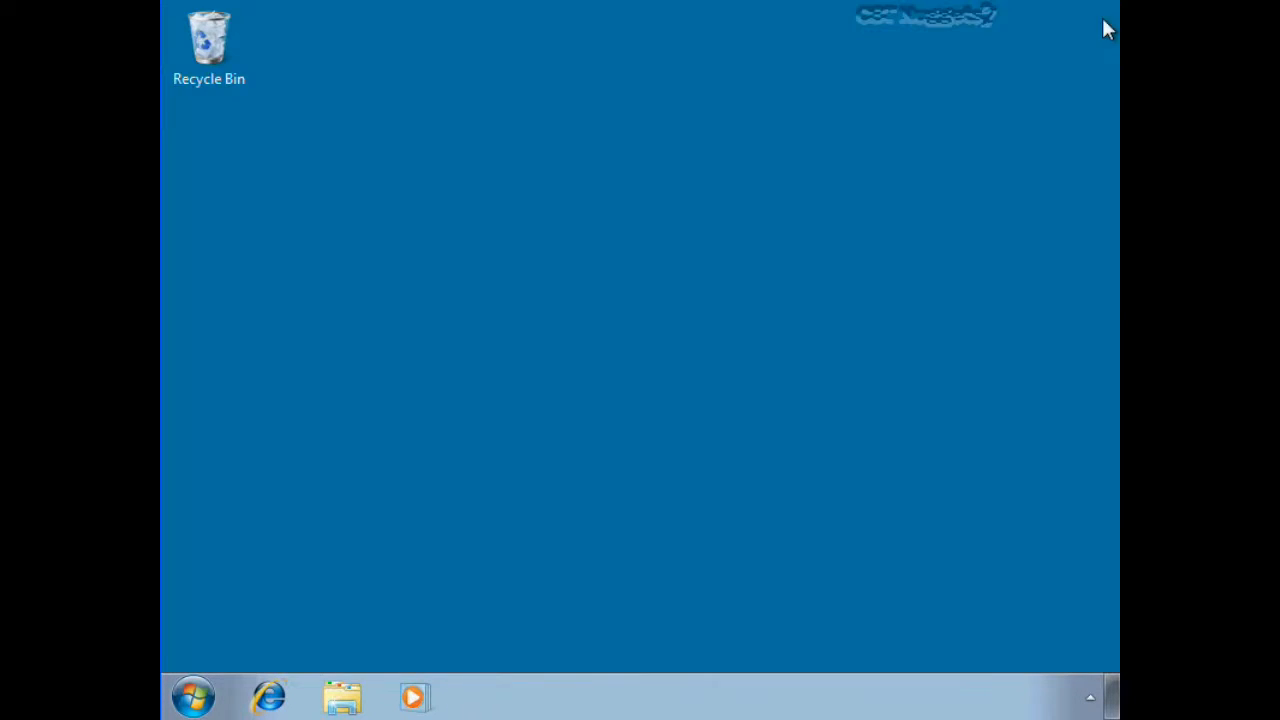